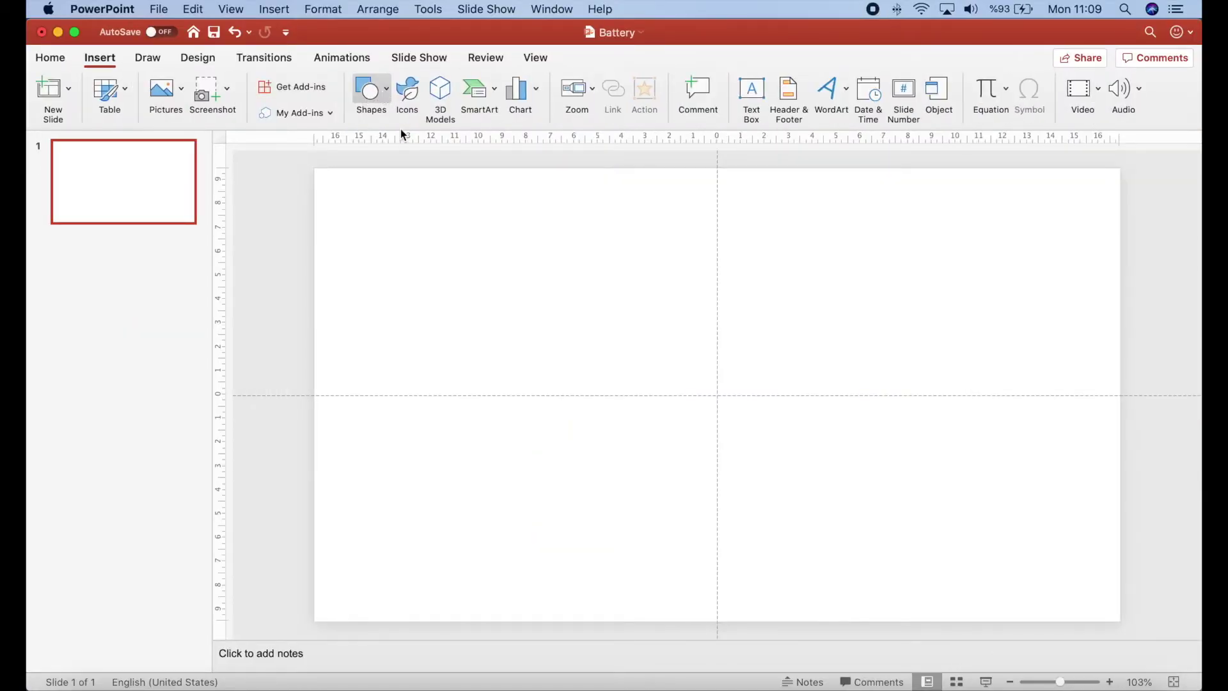
Draw a 5 cm circle and centre it where the slide guides cross
click(371, 97)
click(477, 134)
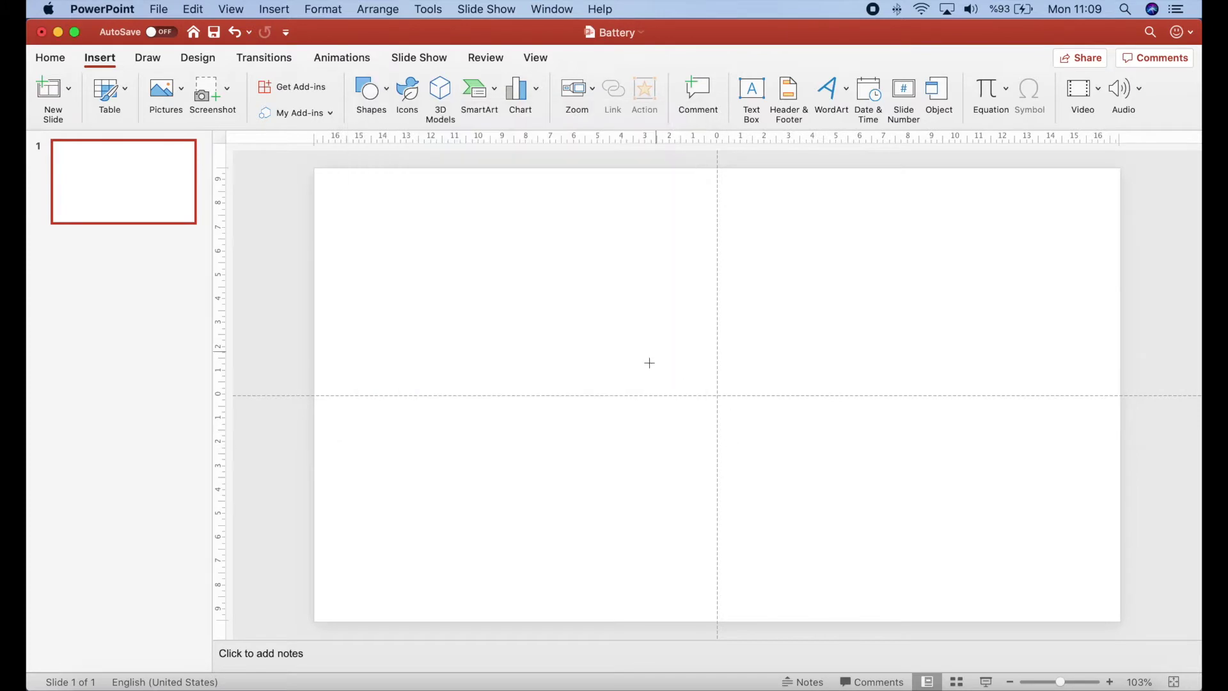
click(657, 352)
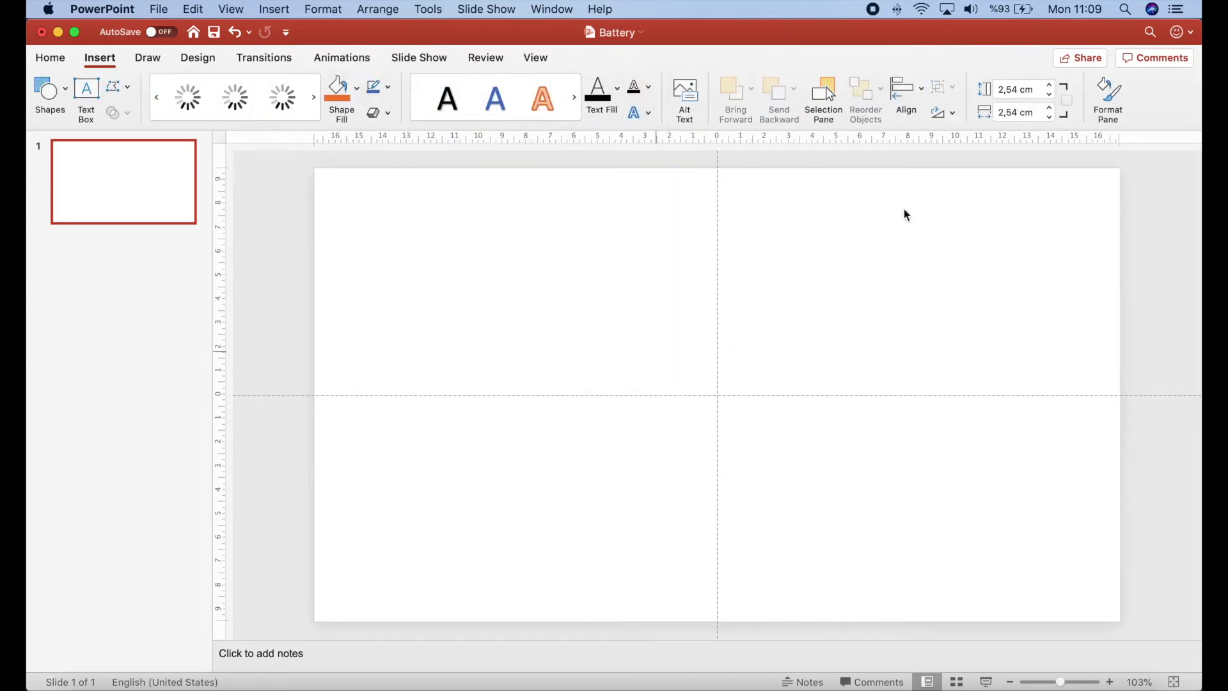
click(1024, 89)
text(5)
key(Return)
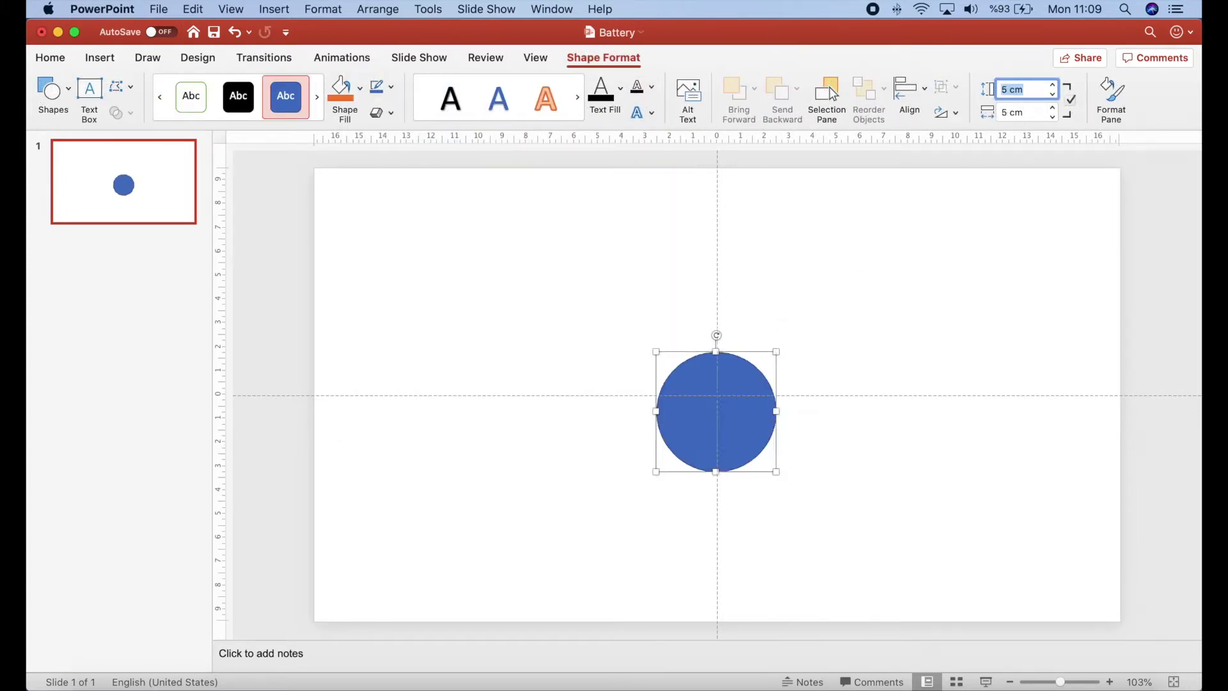
drag(740, 381, 742, 360)
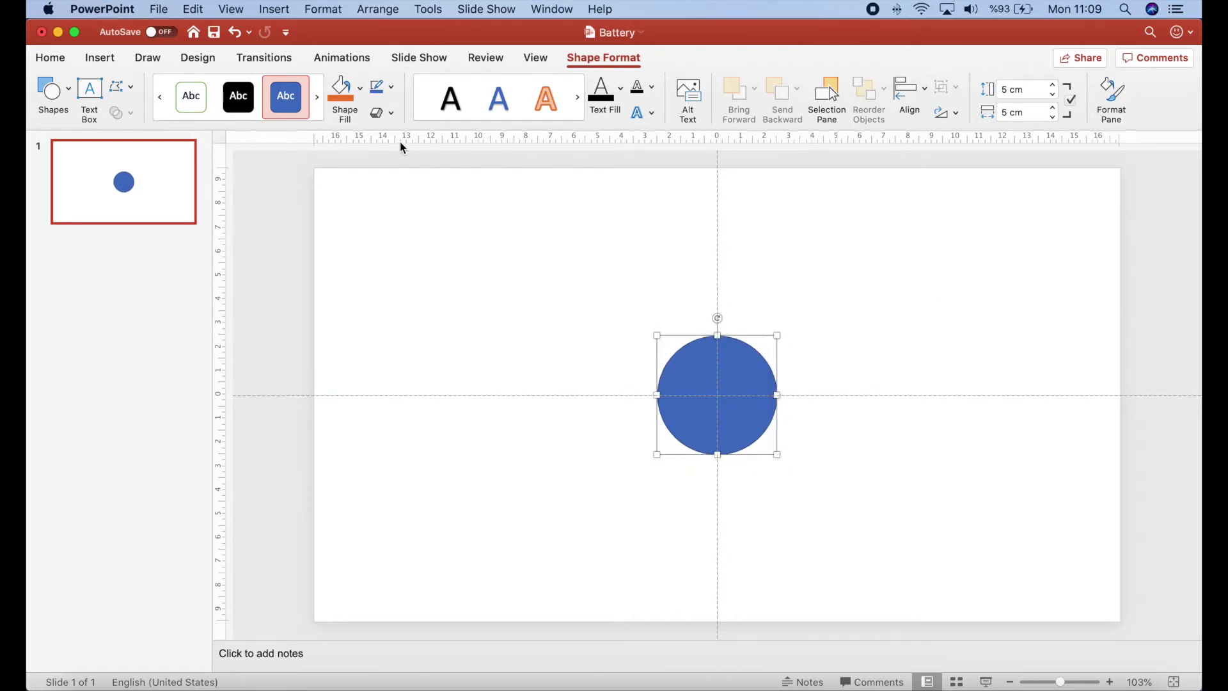
Tilt the circle with the Off Axis 1 Top 3-D rotation
click(391, 114)
mouse_move(437, 264)
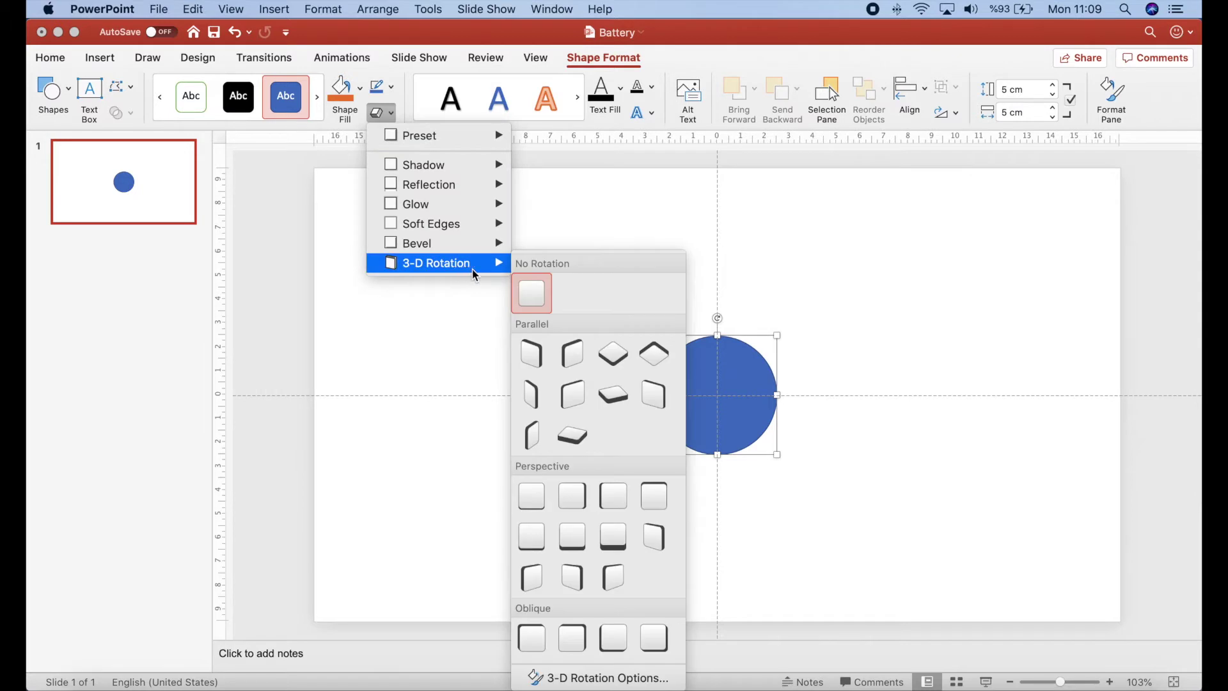
click(619, 403)
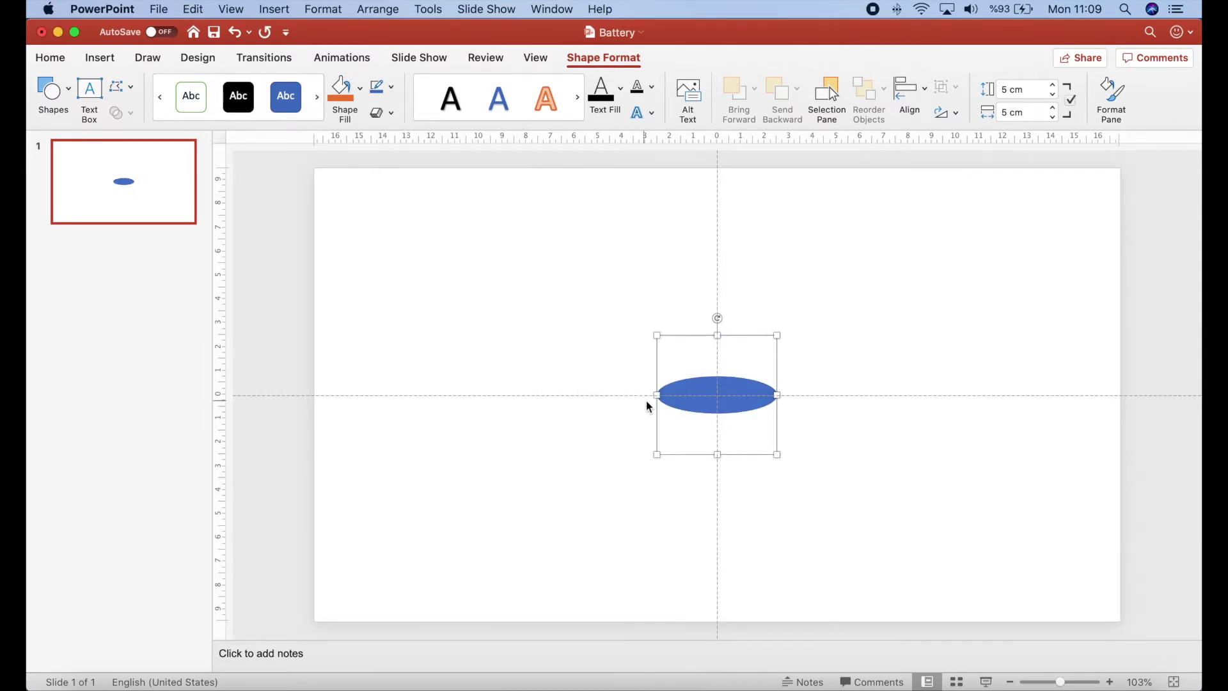
click(380, 113)
mouse_move(436, 263)
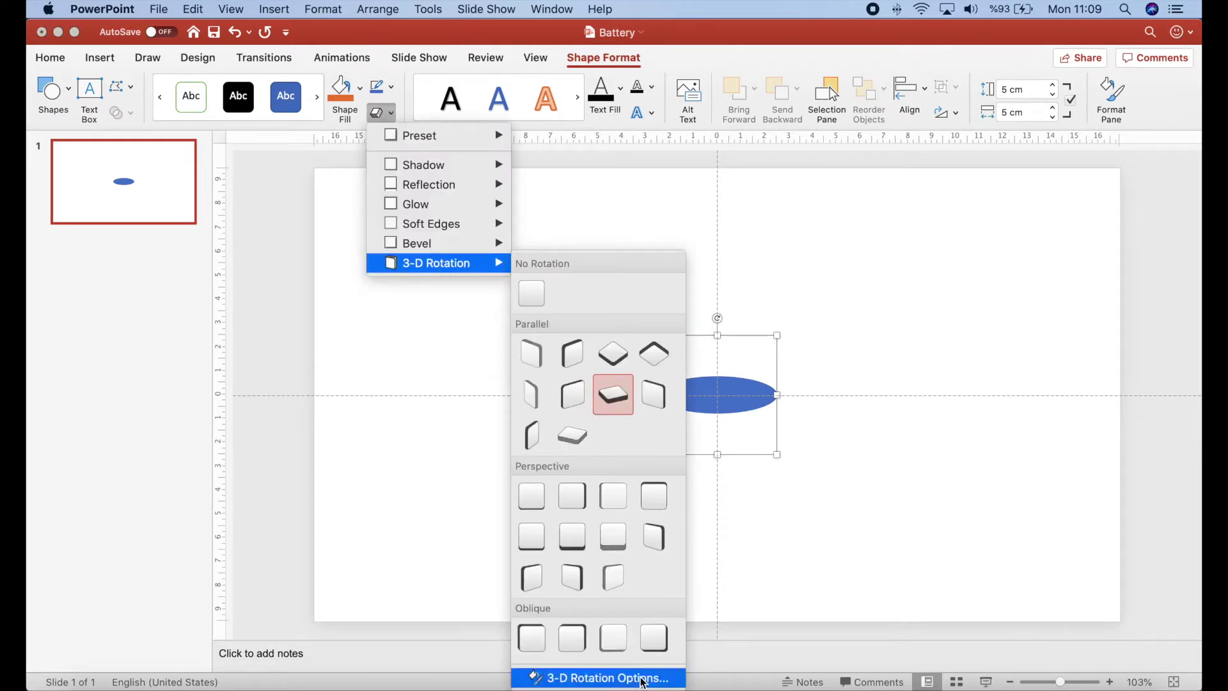
Set the circle's 3-D Depth Size to 200 pt in the Format Shape pane
click(641, 679)
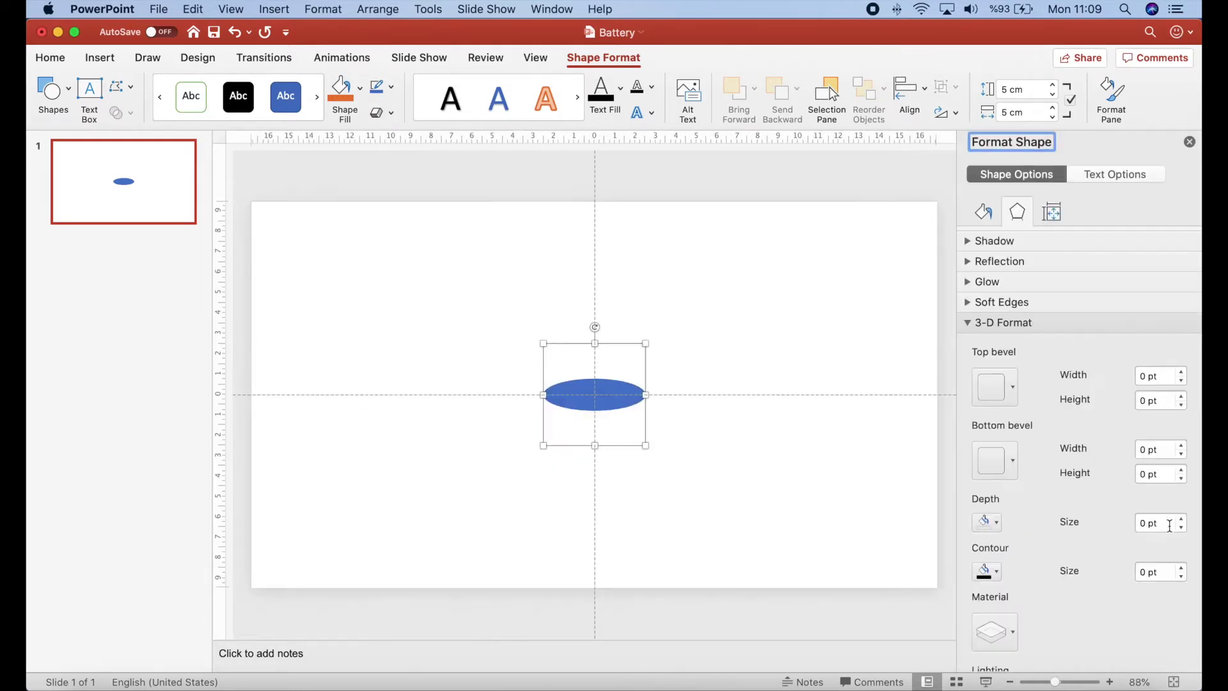
click(1169, 526)
text(20)
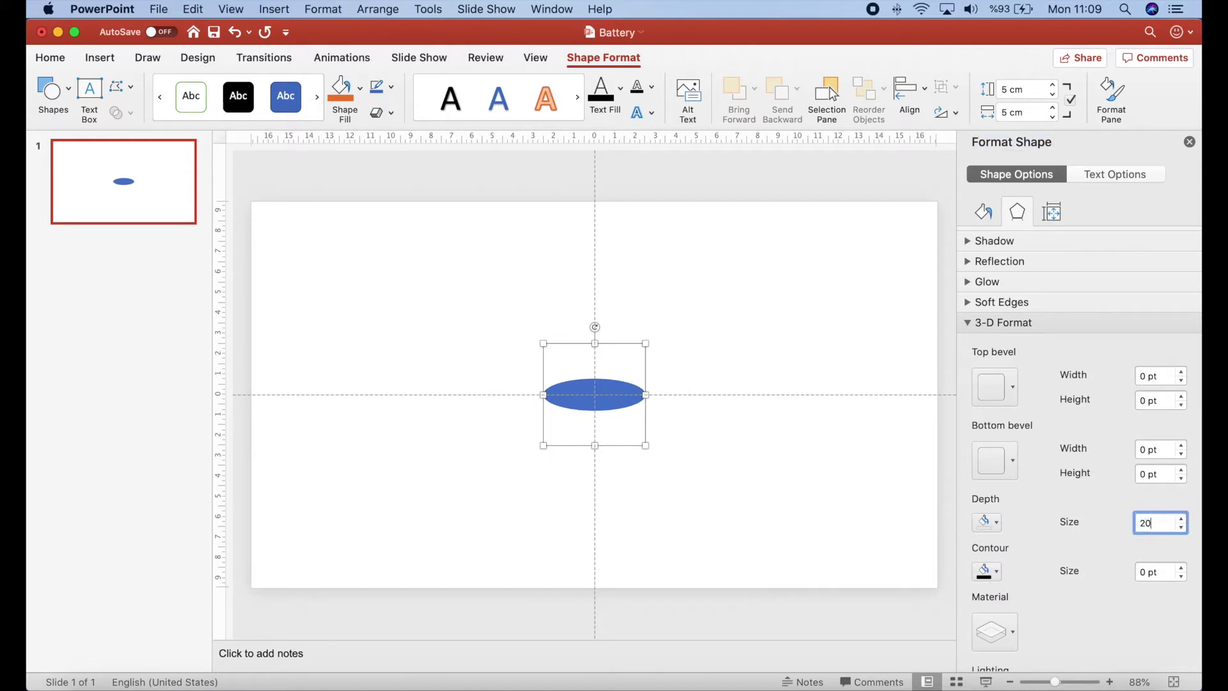
text(0 pt)
key(Return)
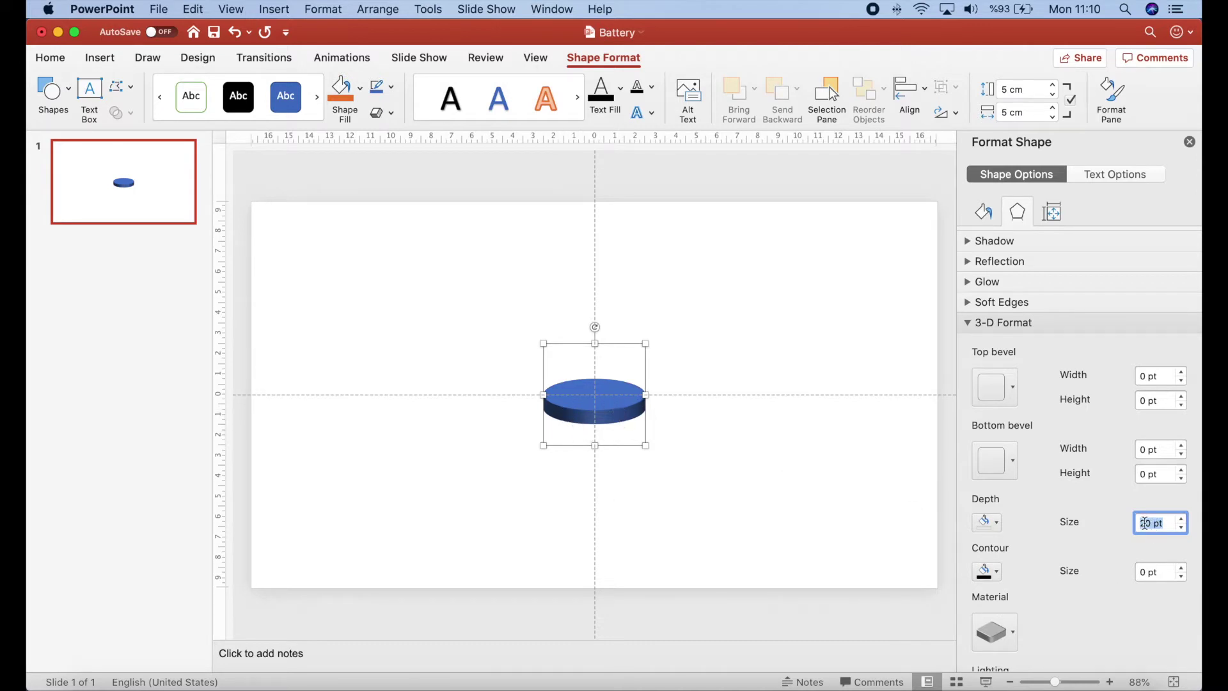
click(1149, 522)
text(0)
key(Return)
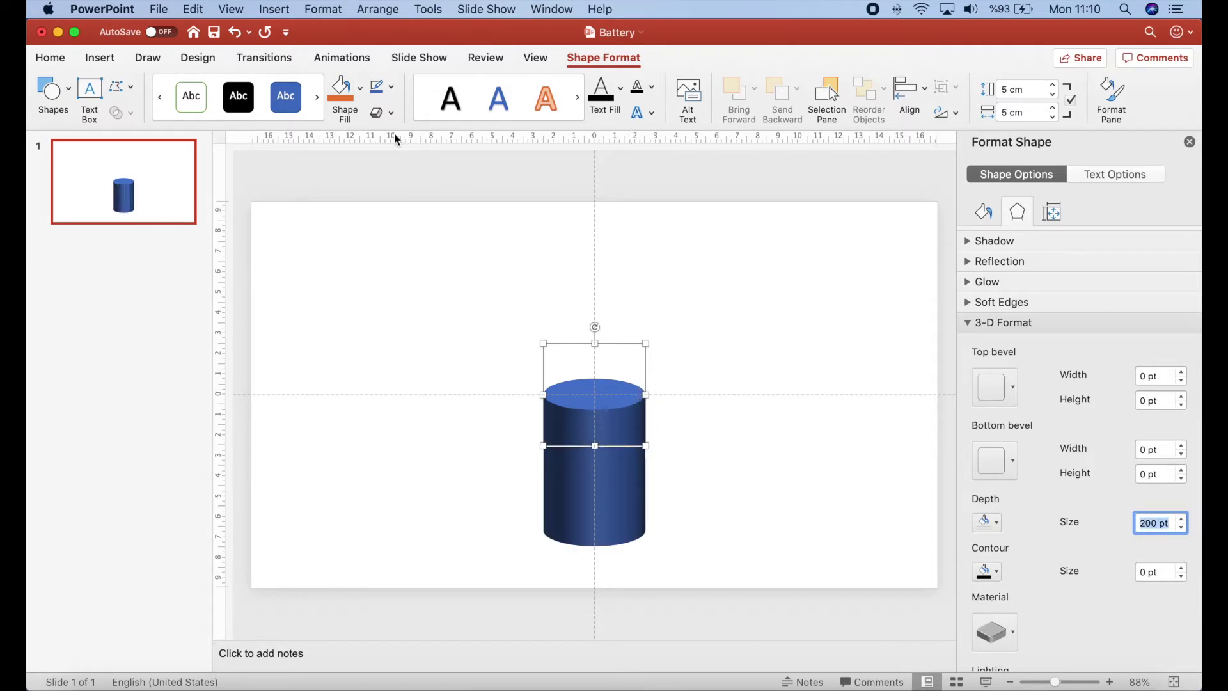
click(390, 89)
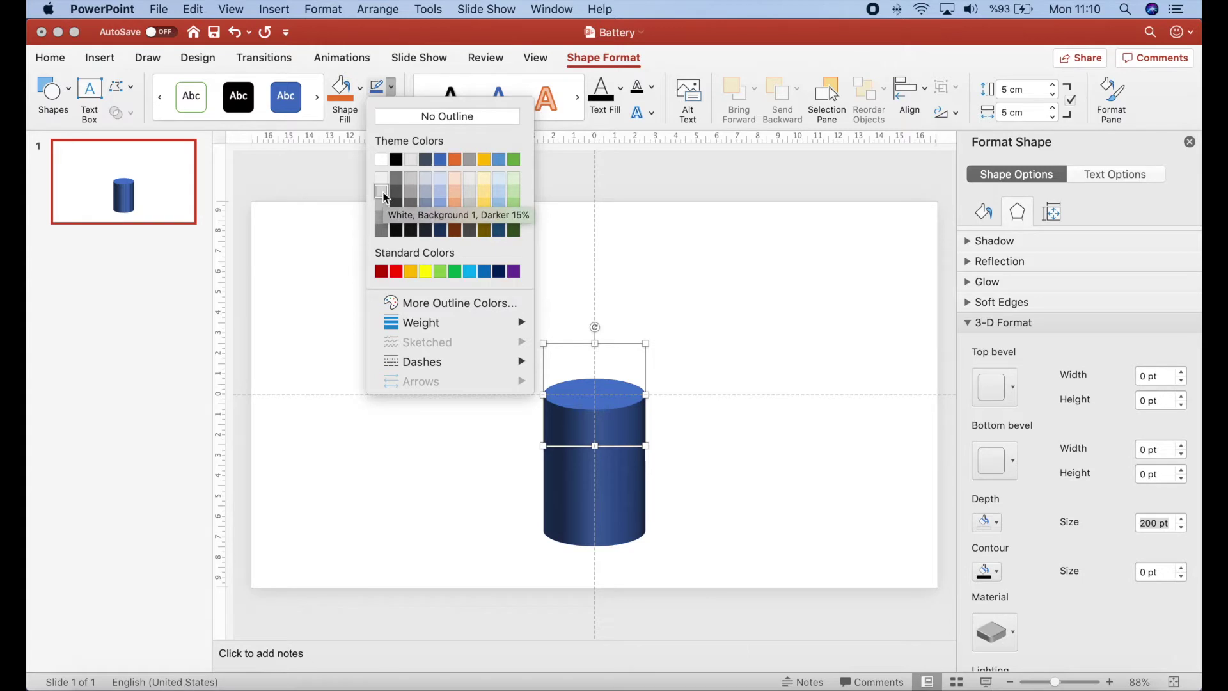
Give the cylinder a light grey outline and a light grey fill
click(382, 199)
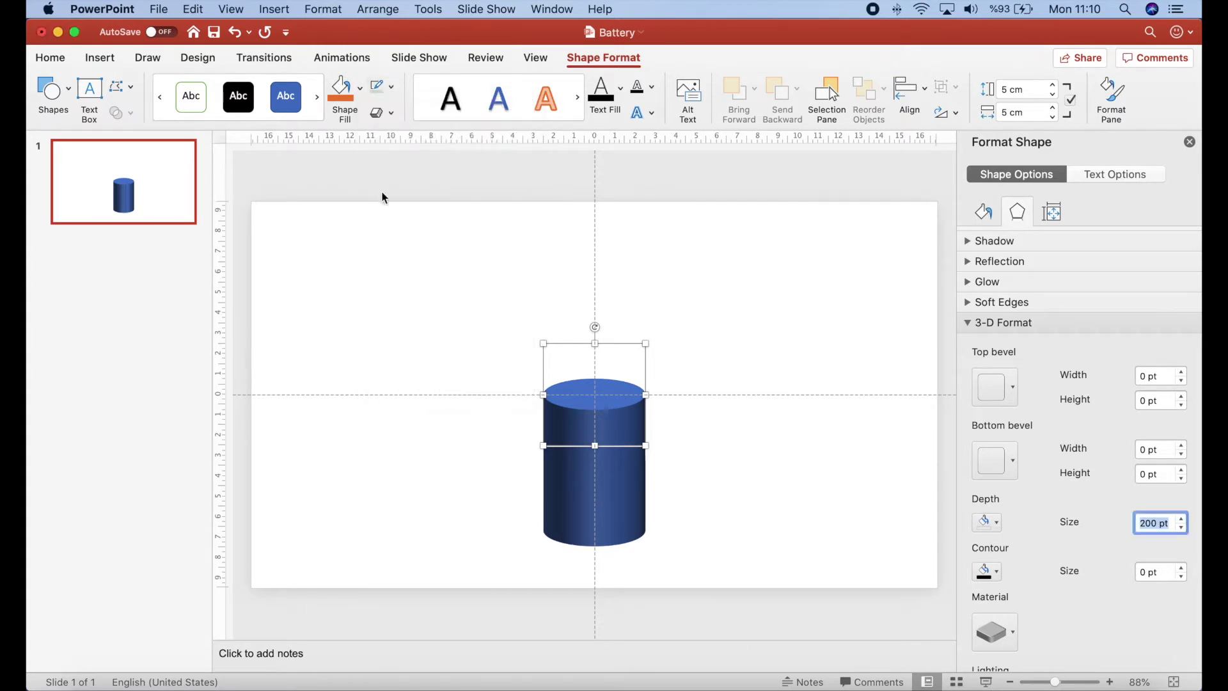
click(361, 90)
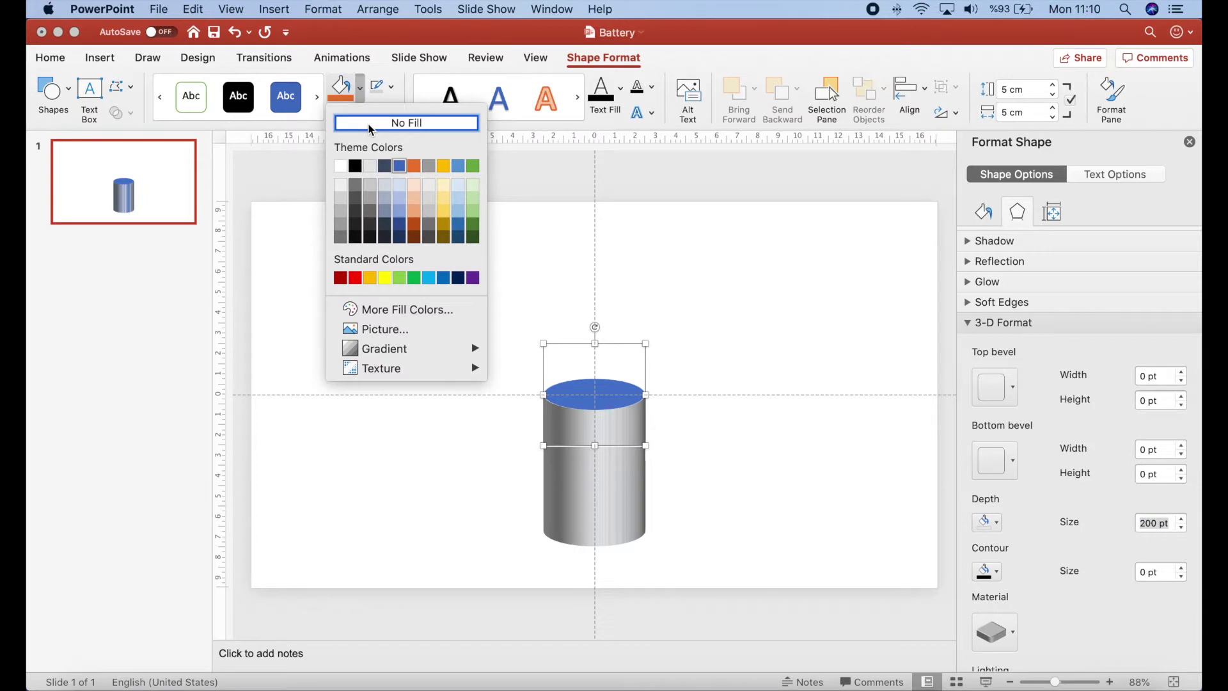
click(341, 200)
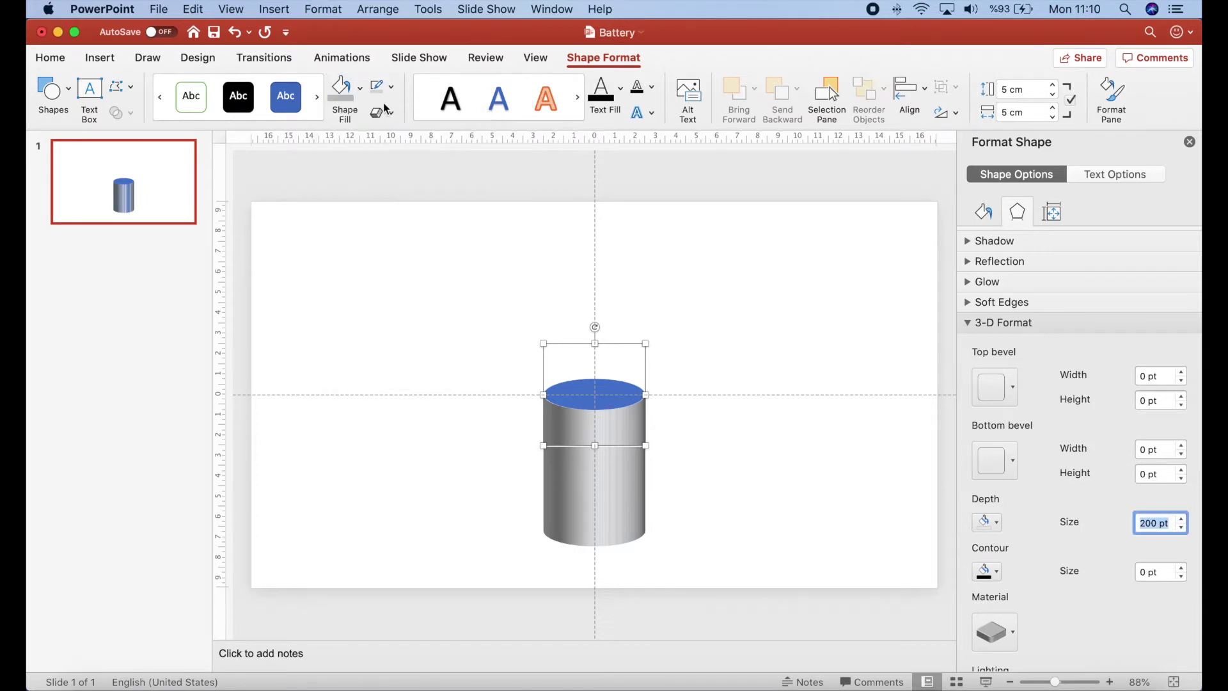
click(391, 88)
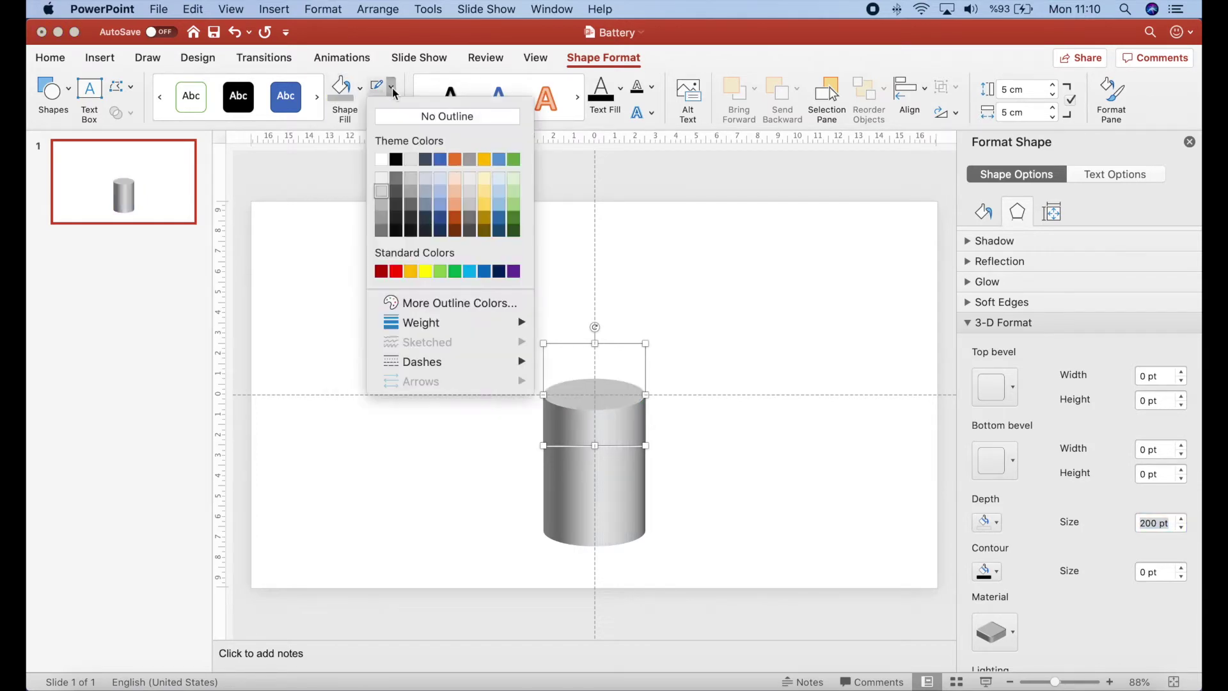
click(360, 89)
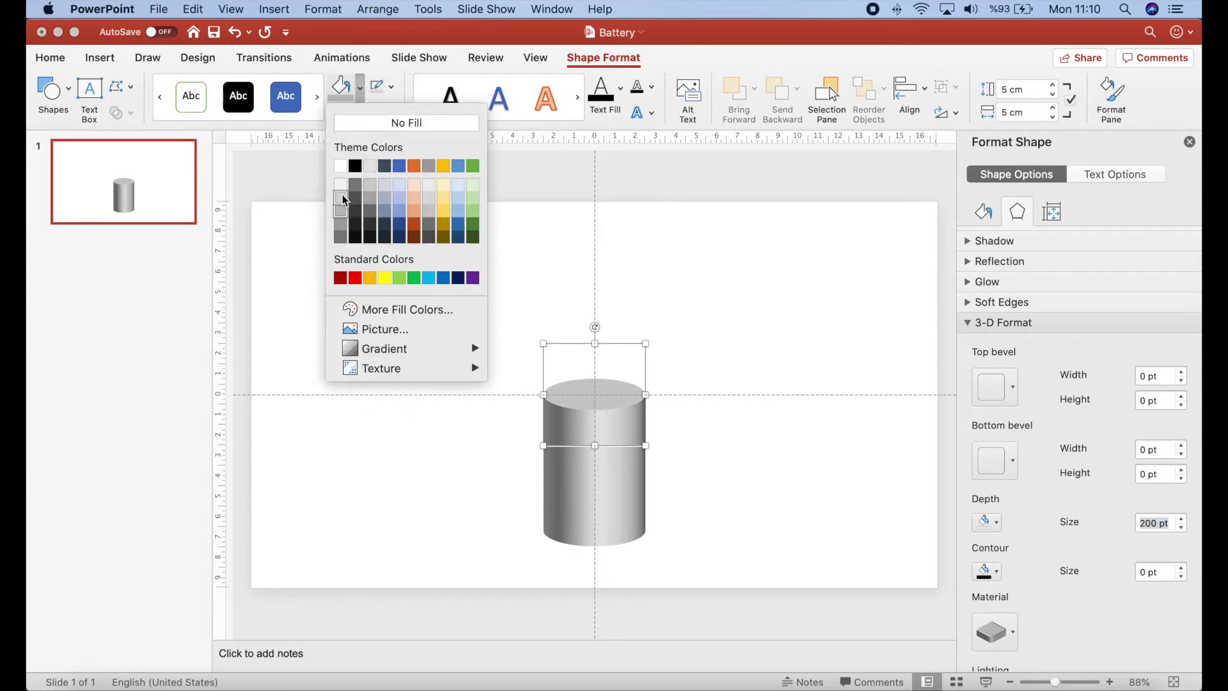
click(764, 274)
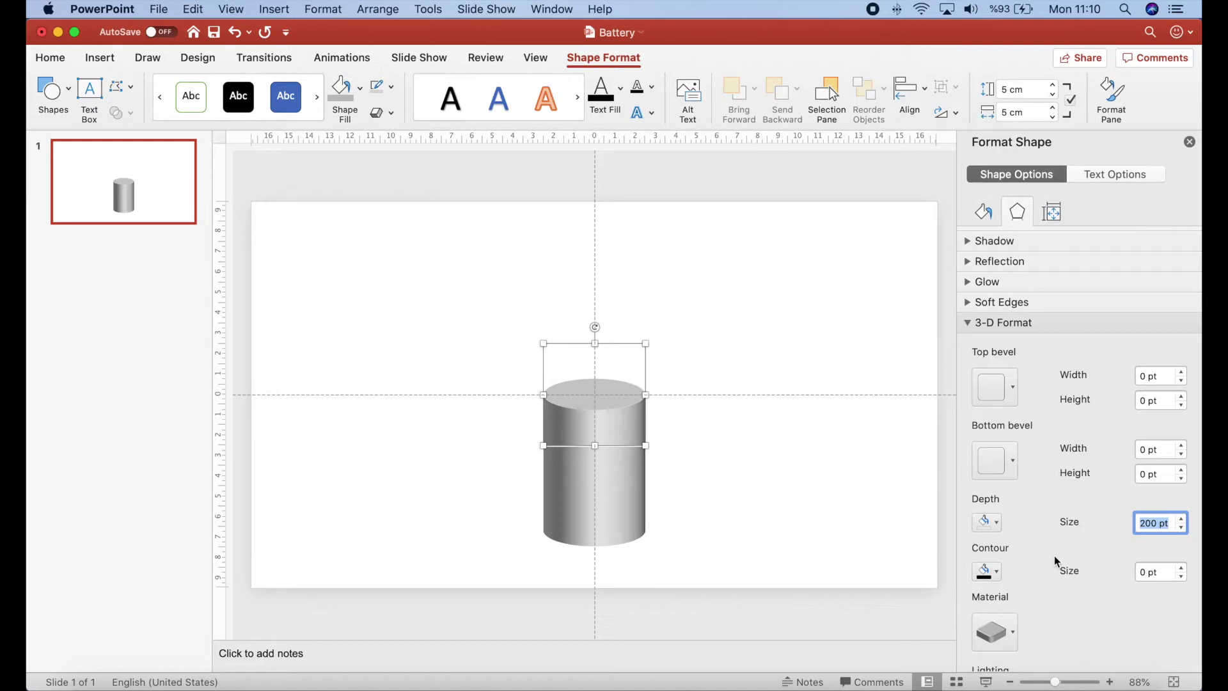
scroll(1055, 556, down, 5)
Apply a translucent material and the first Neutral lighting preset to the cylinder
click(1003, 466)
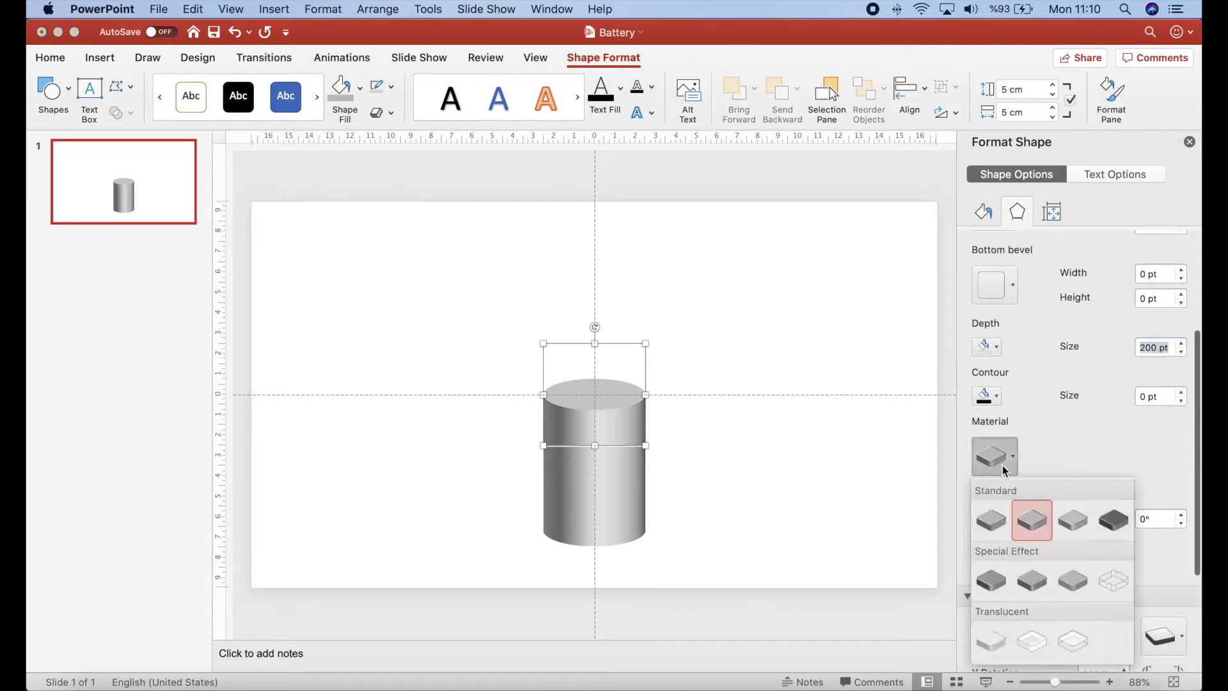
click(1032, 638)
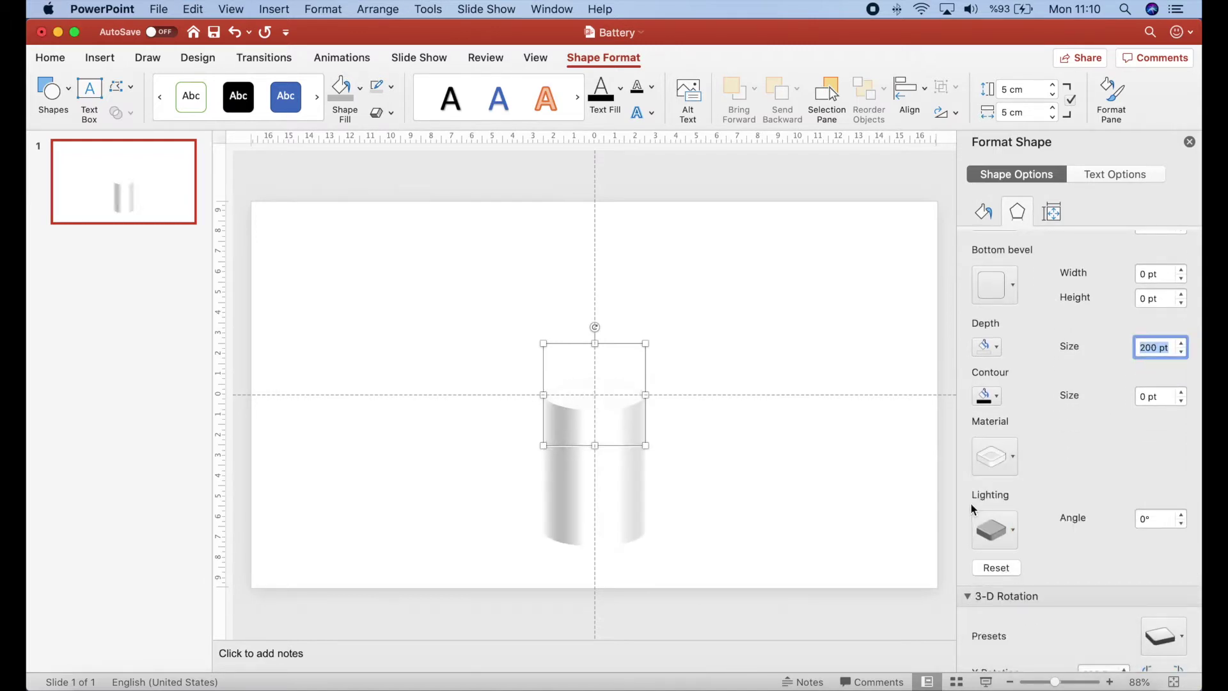
click(1001, 529)
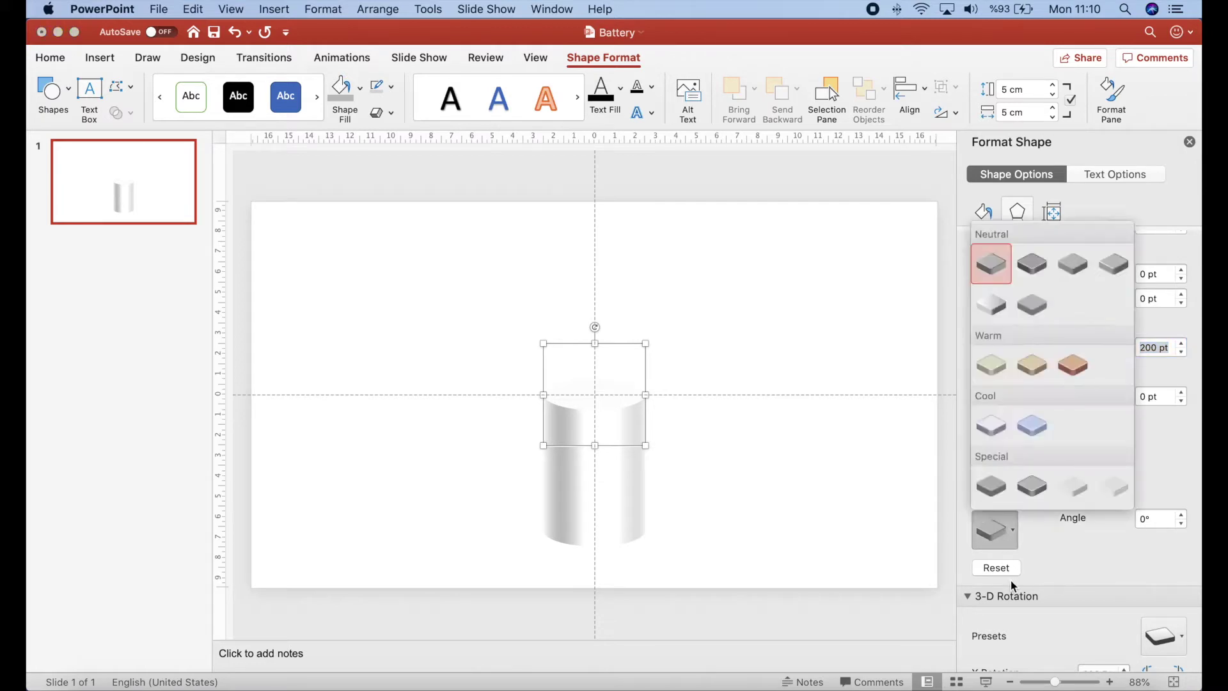
click(1028, 493)
click(994, 531)
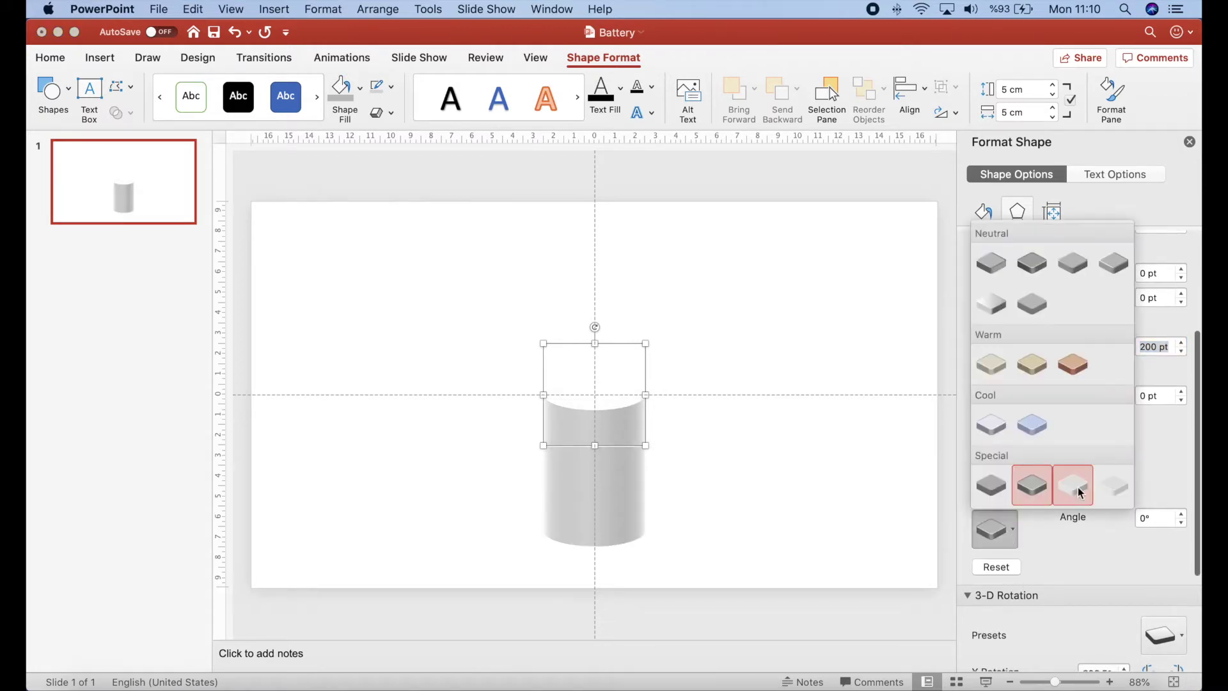
click(1078, 494)
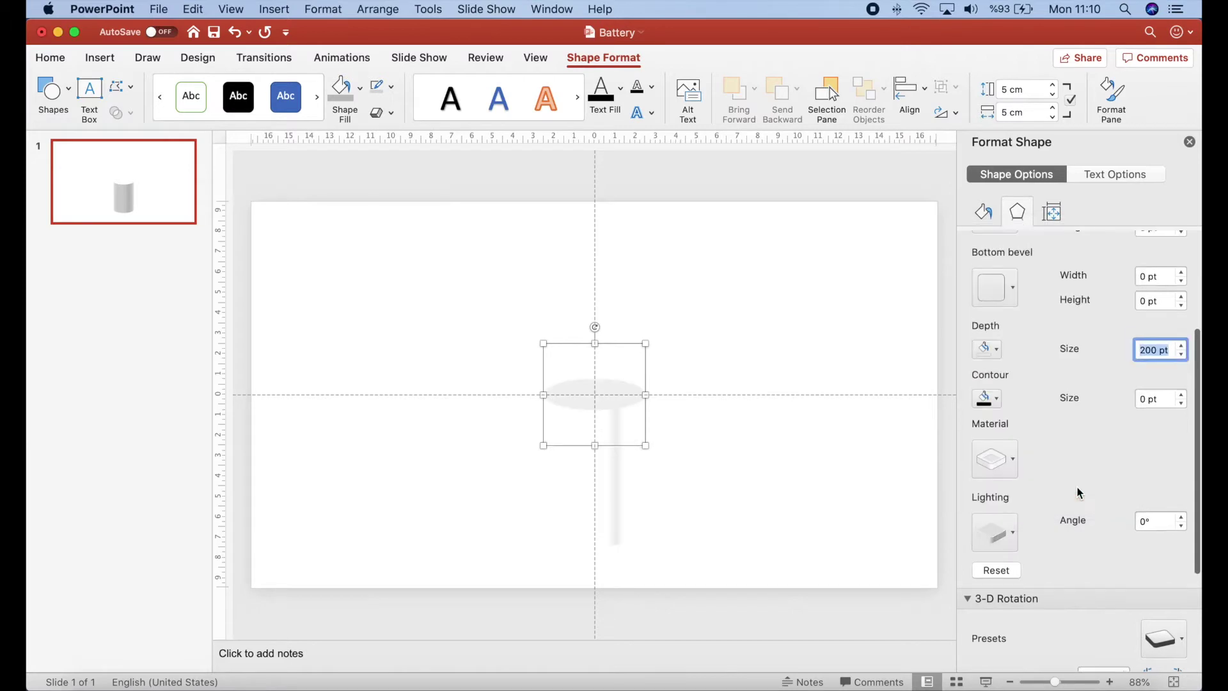
click(1010, 540)
click(991, 490)
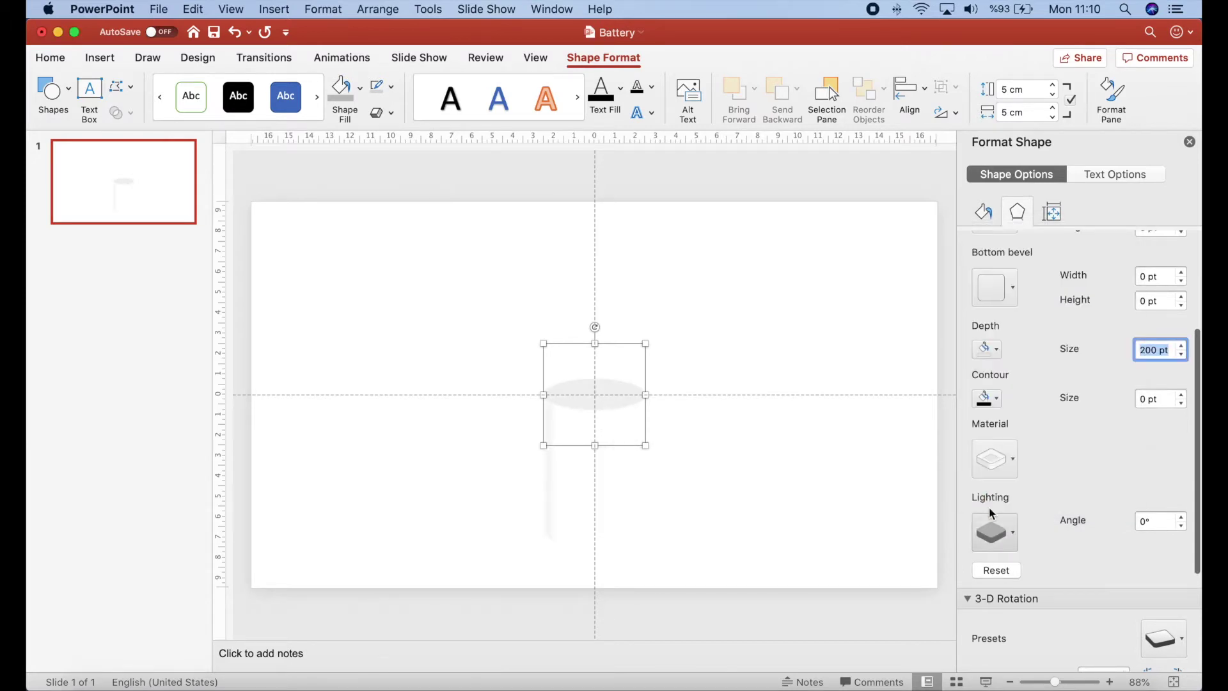
click(994, 533)
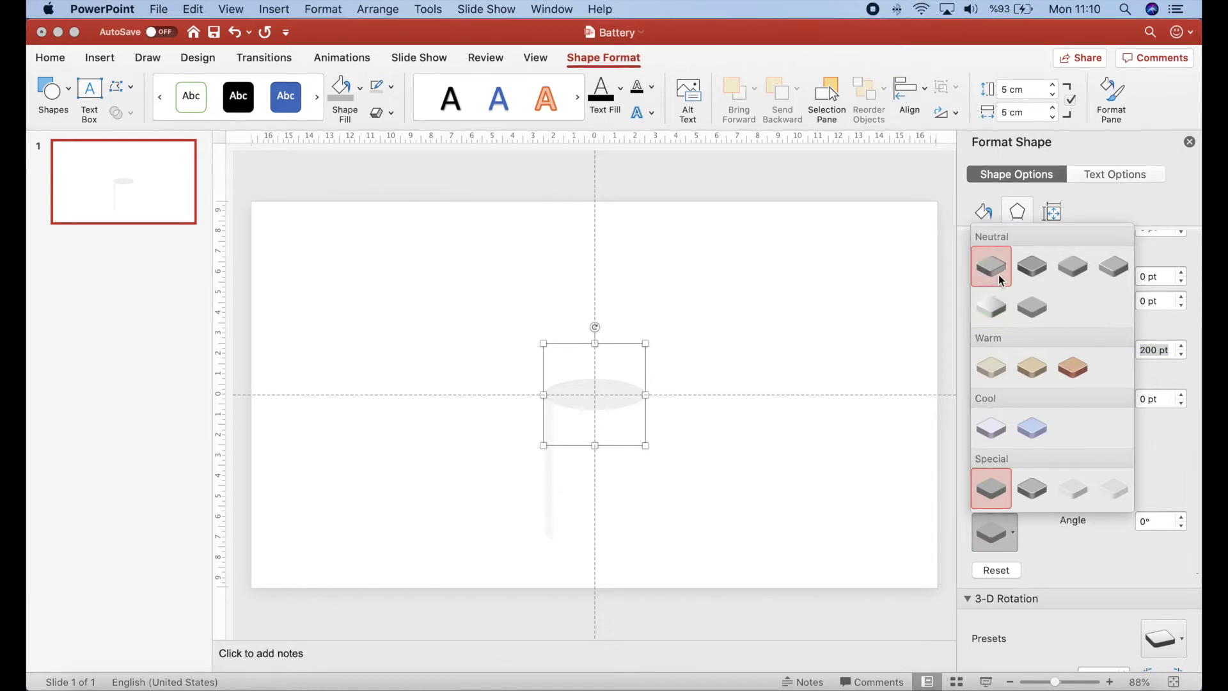
click(991, 307)
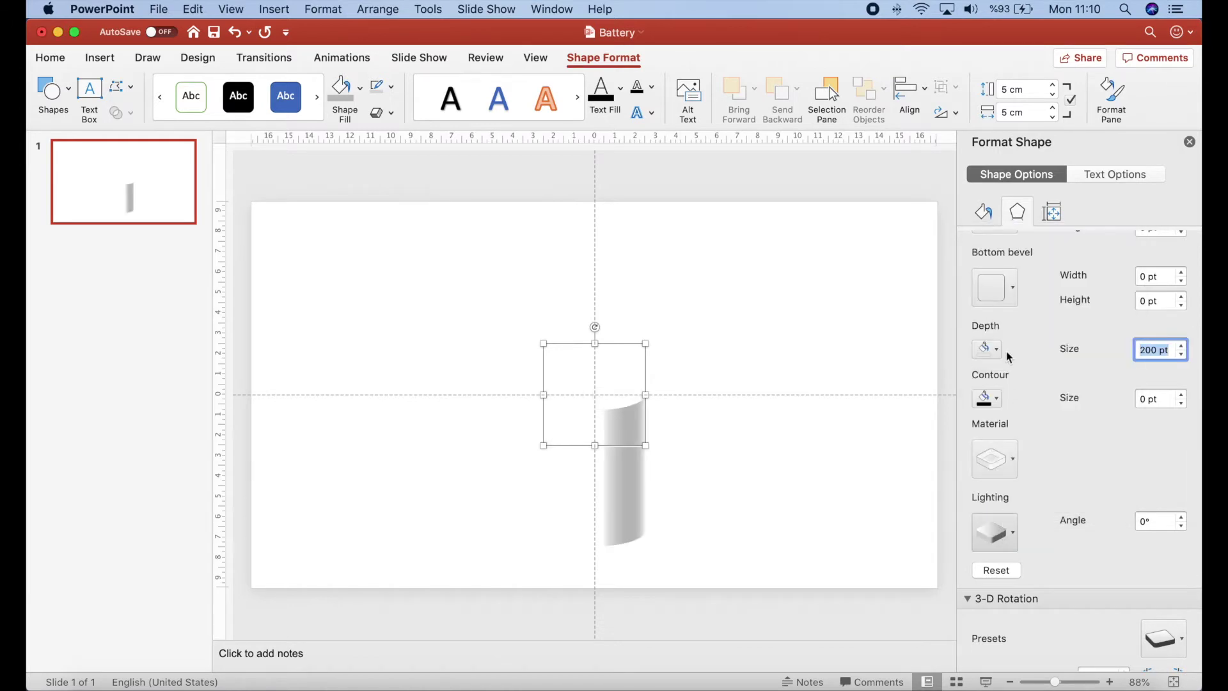
click(994, 532)
click(991, 263)
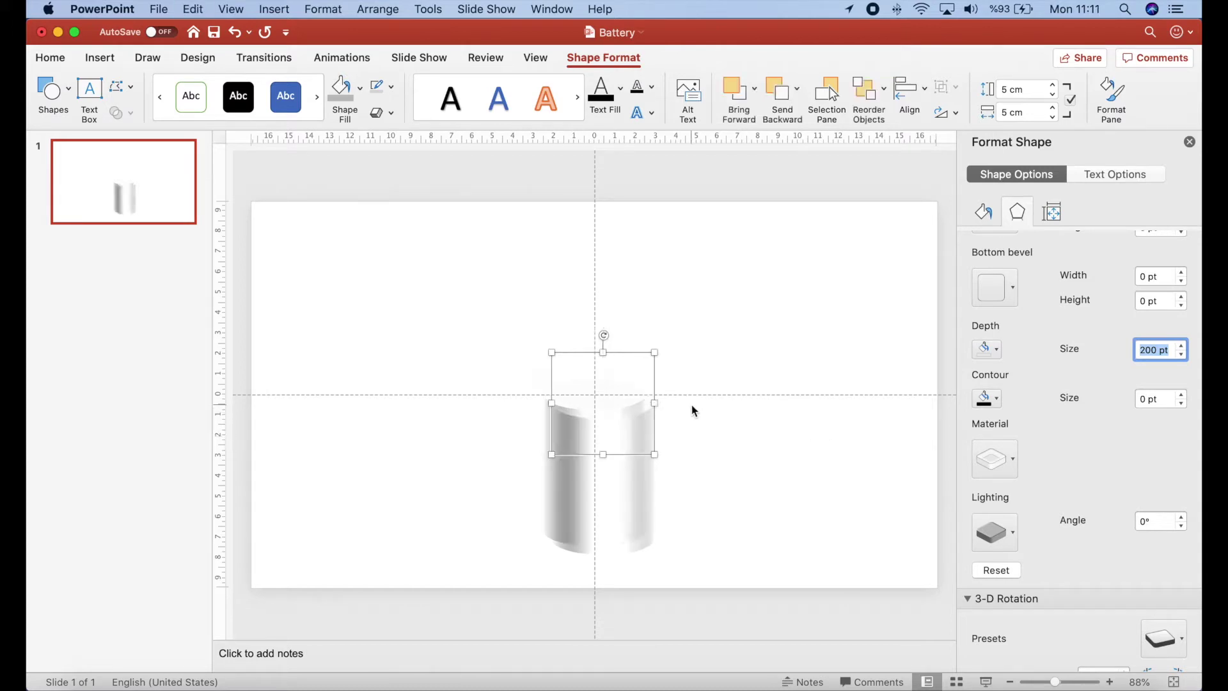
Copy the cylinder beside the original and cut the copy's depth to 40 pt
drag(652, 378, 774, 375)
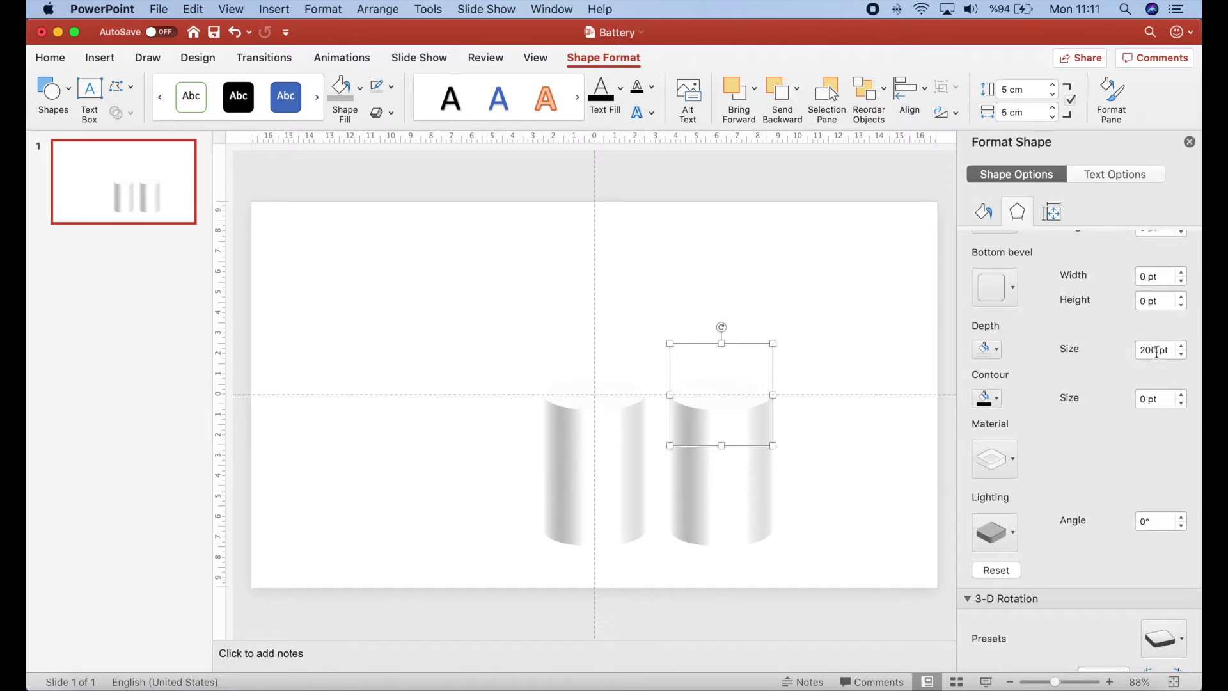
click(1156, 351)
text(40)
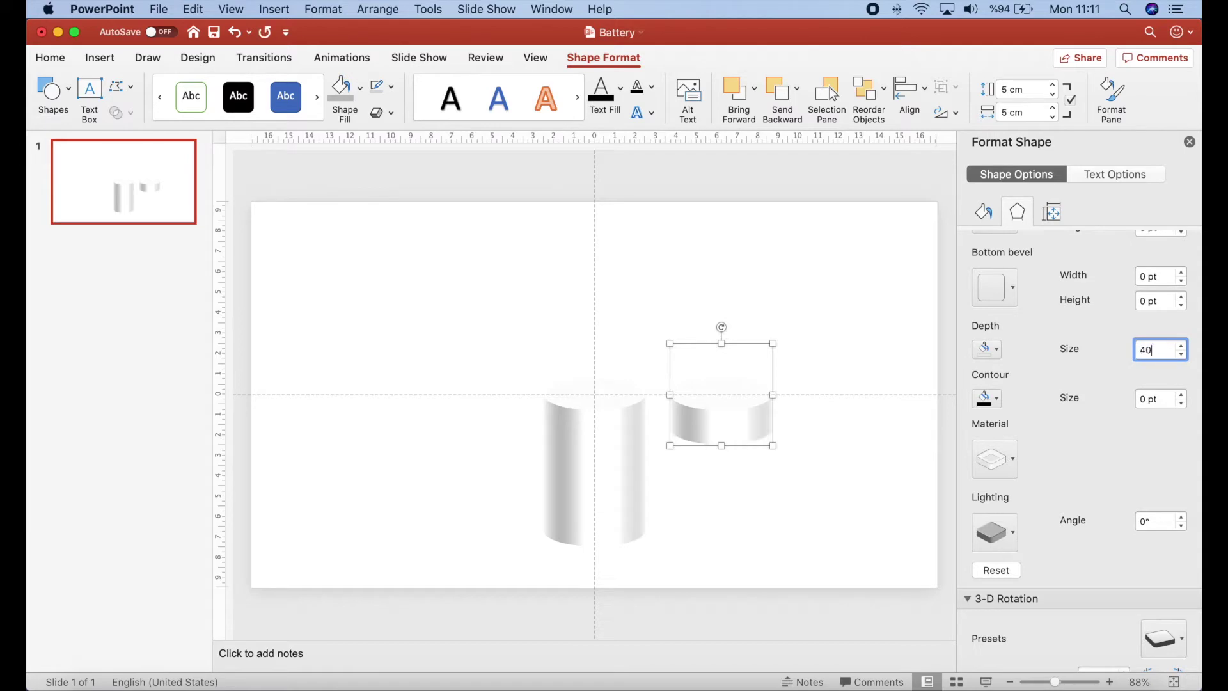
key(Return)
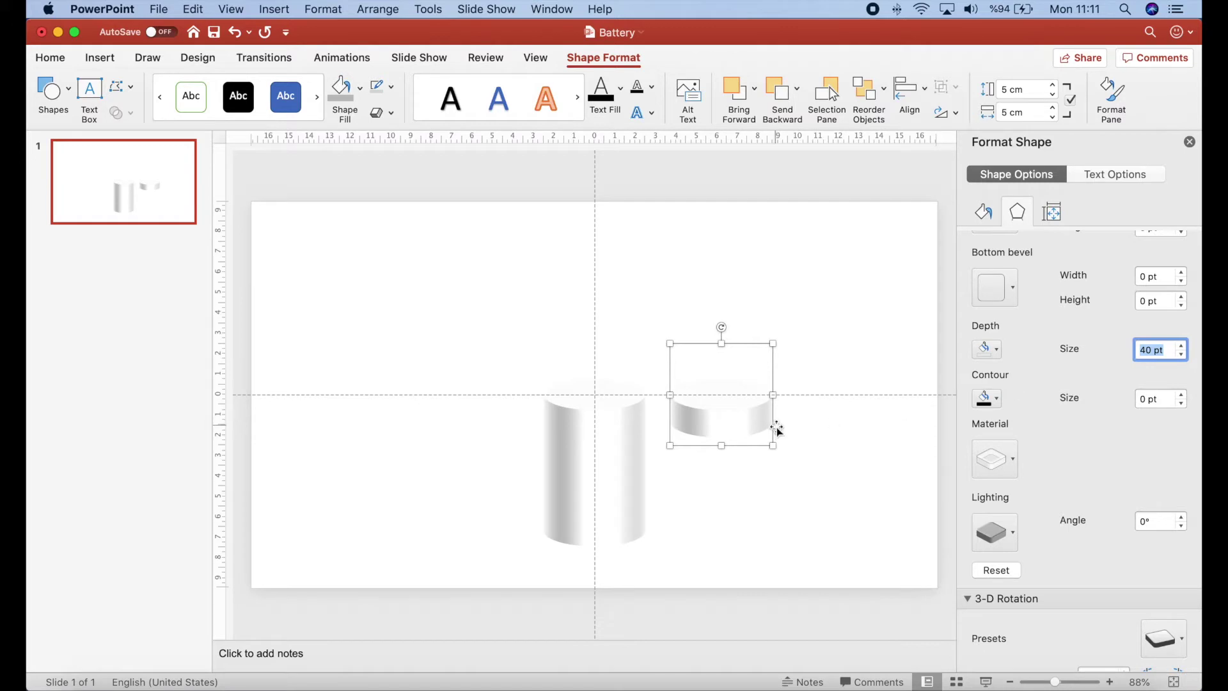
Duplicate the disc three times with Cmd+D to extend the row
key(super+d)
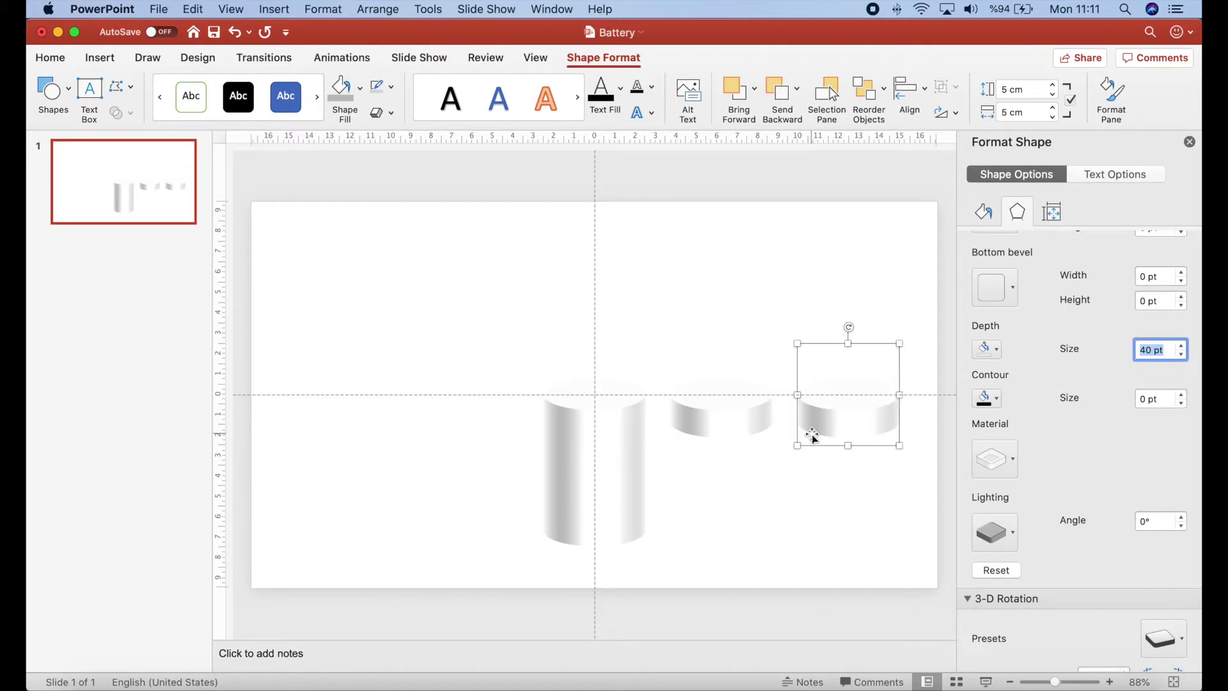
key(super+d)
key(super+d)
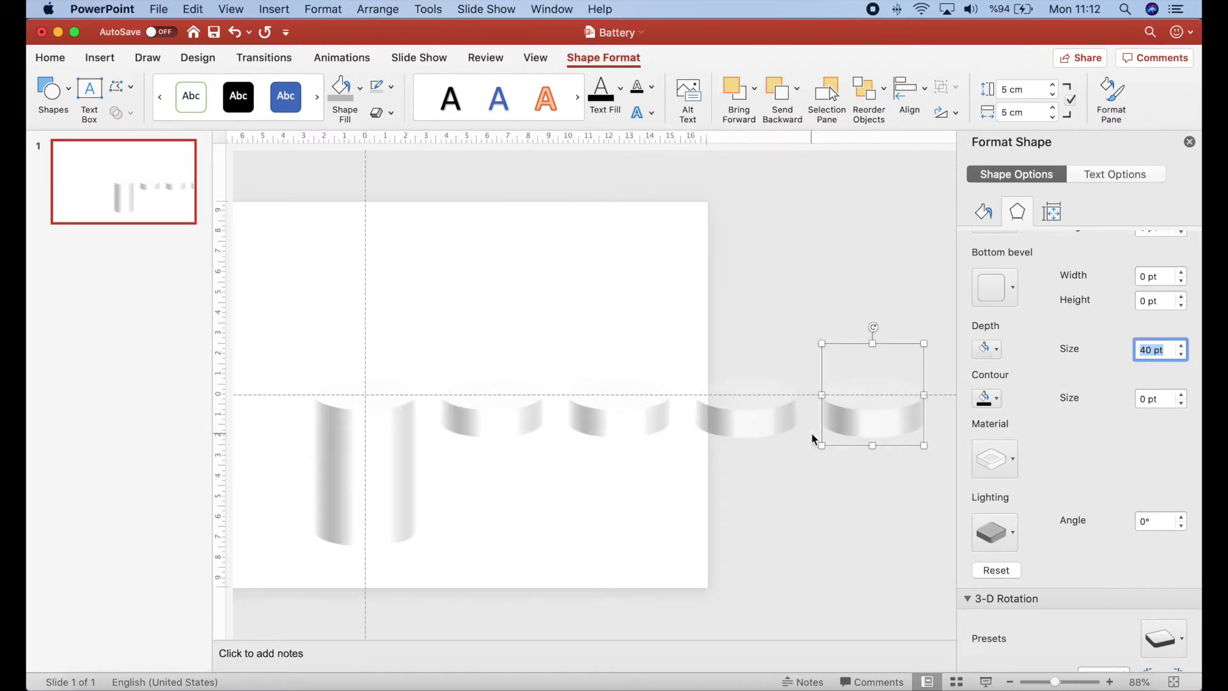
key(super+d)
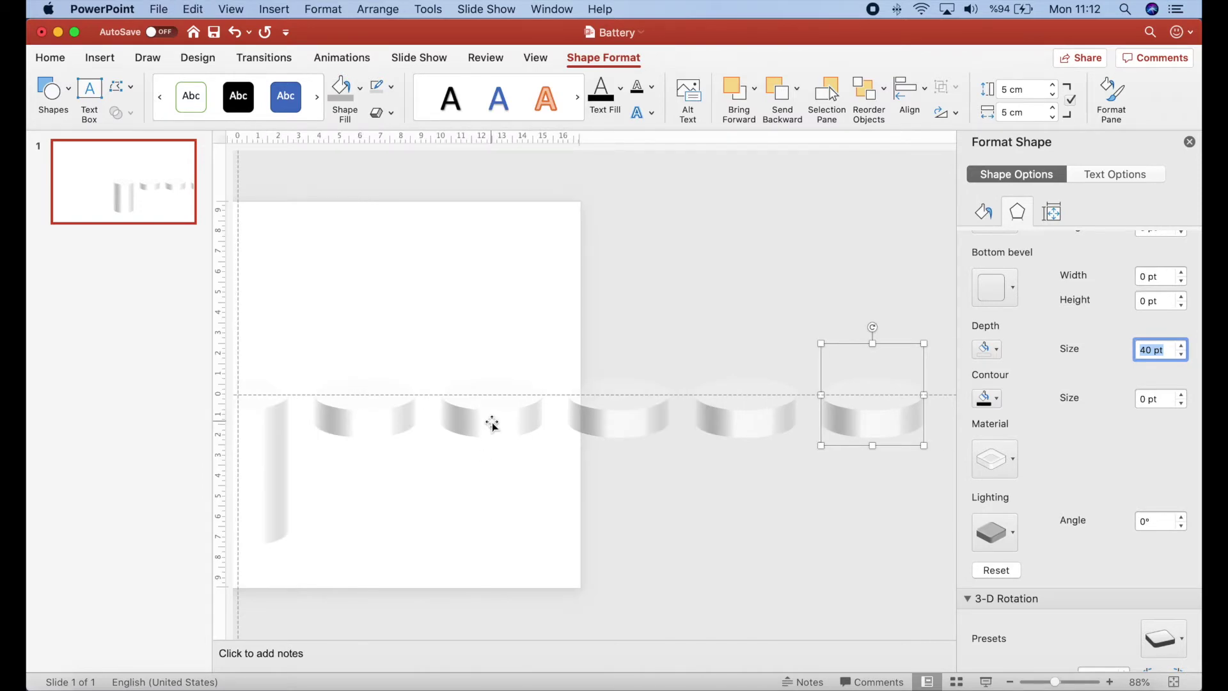
click(492, 422)
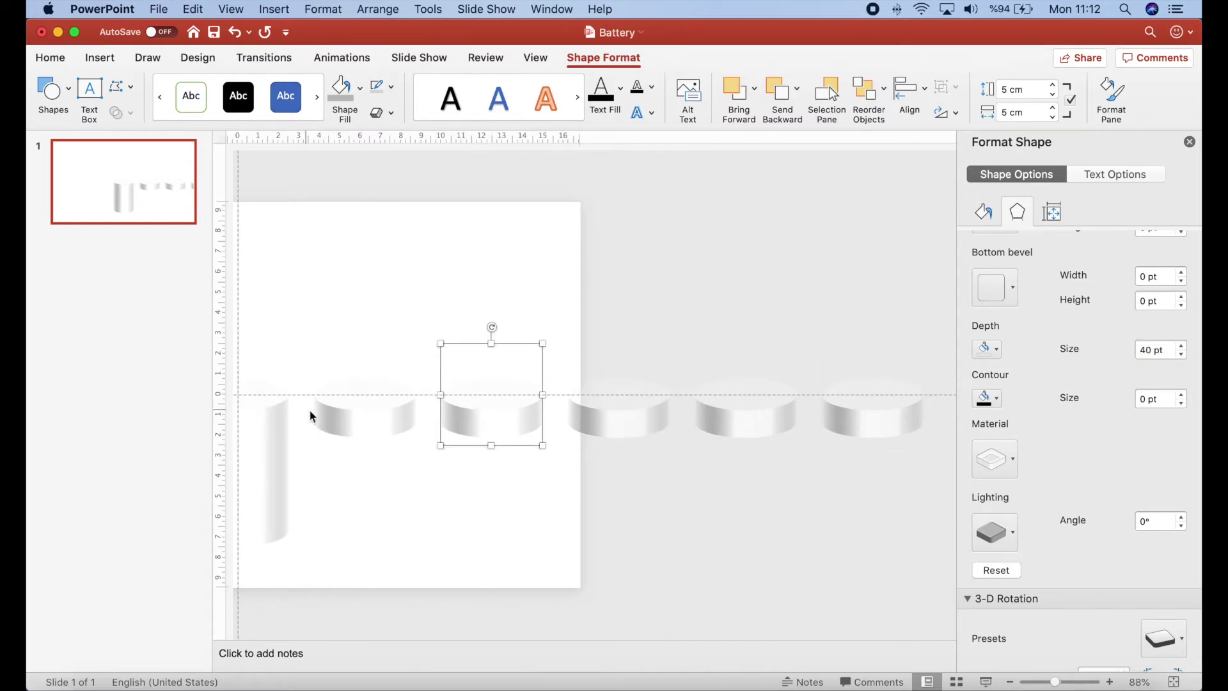
scroll(439, 433, left, 3)
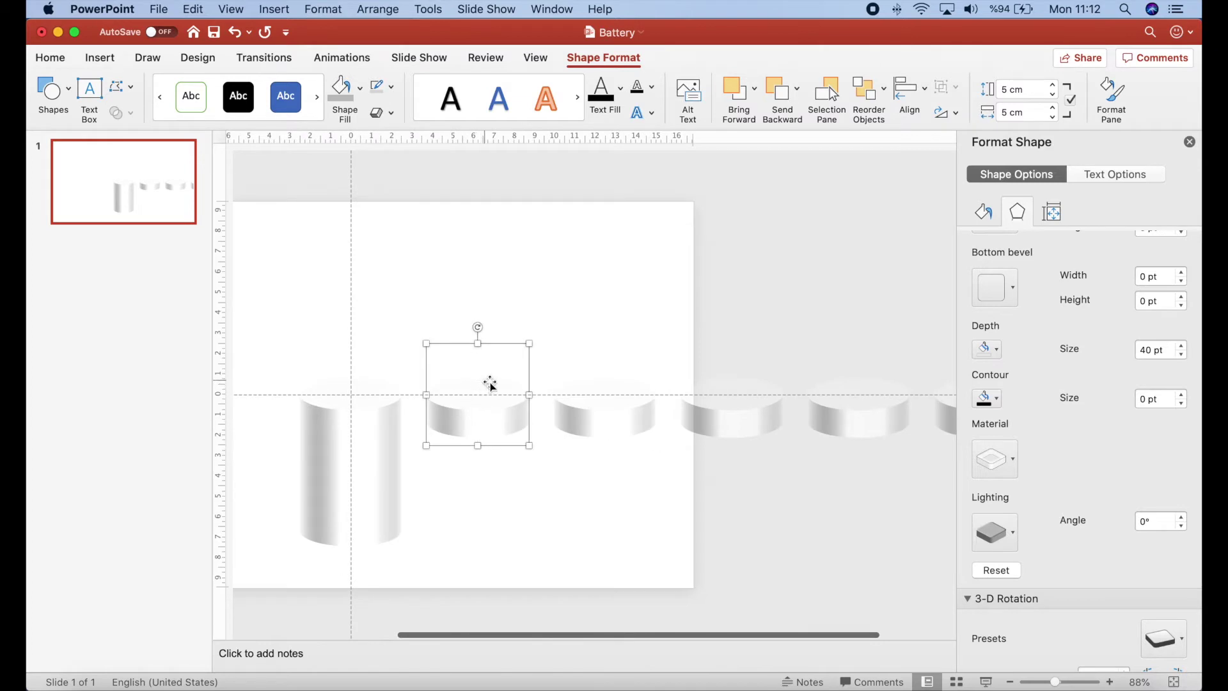
click(596, 413)
mouse_move(653, 371)
mouse_down()
mouse_move(549, 422)
mouse_move(524, 404)
mouse_up()
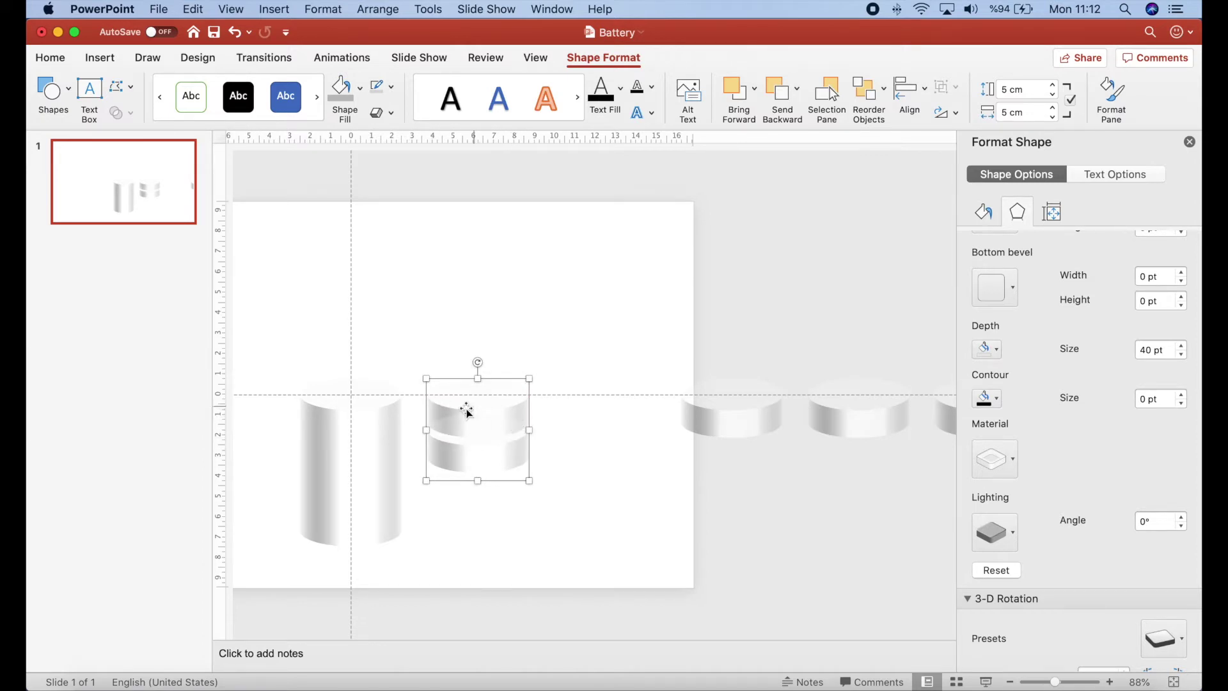
drag(527, 413, 644, 395)
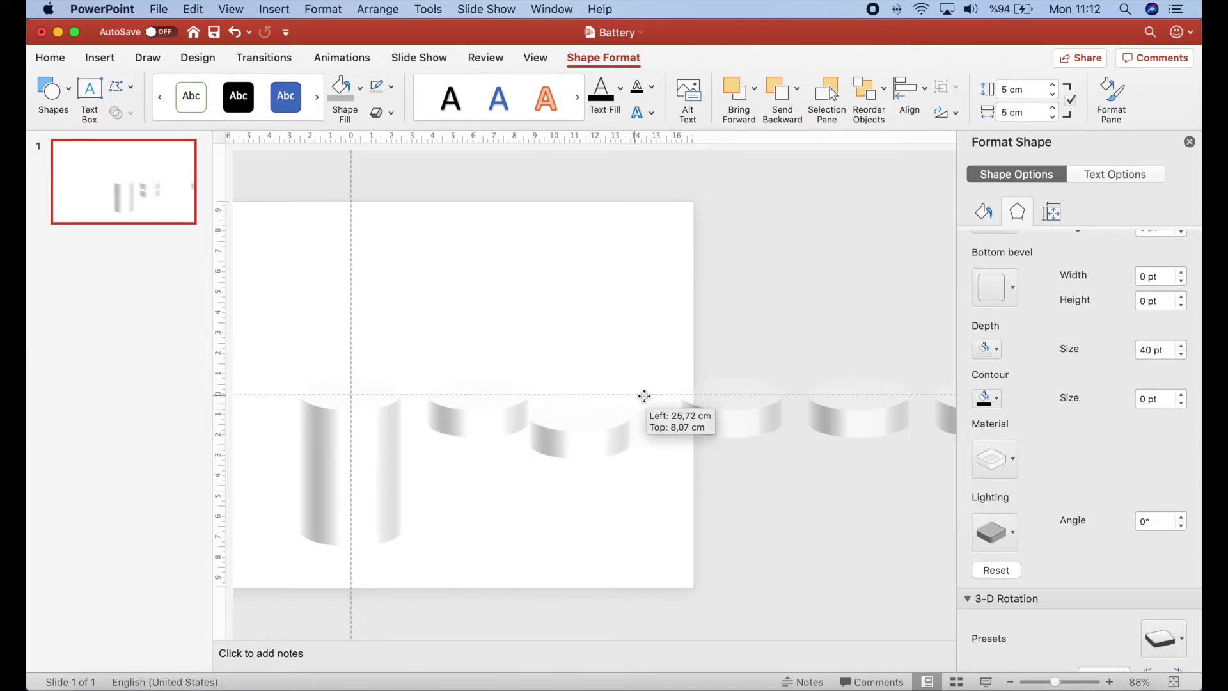
drag(644, 395, 654, 377)
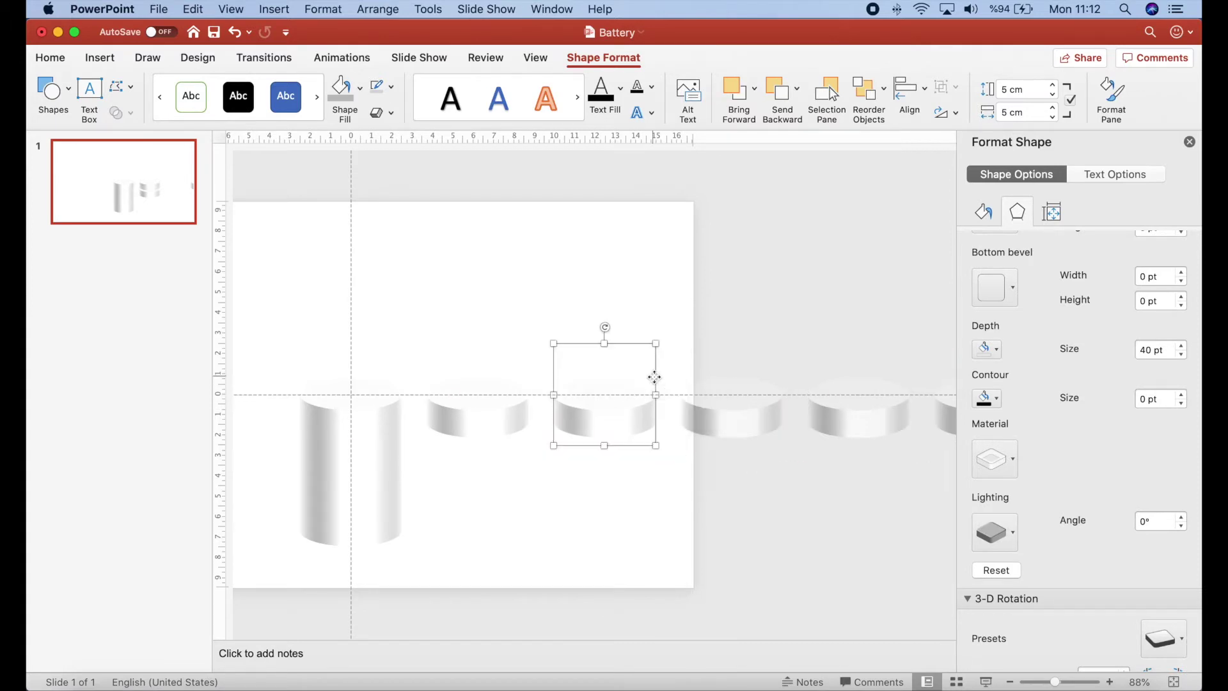
scroll(606, 481, right, 3)
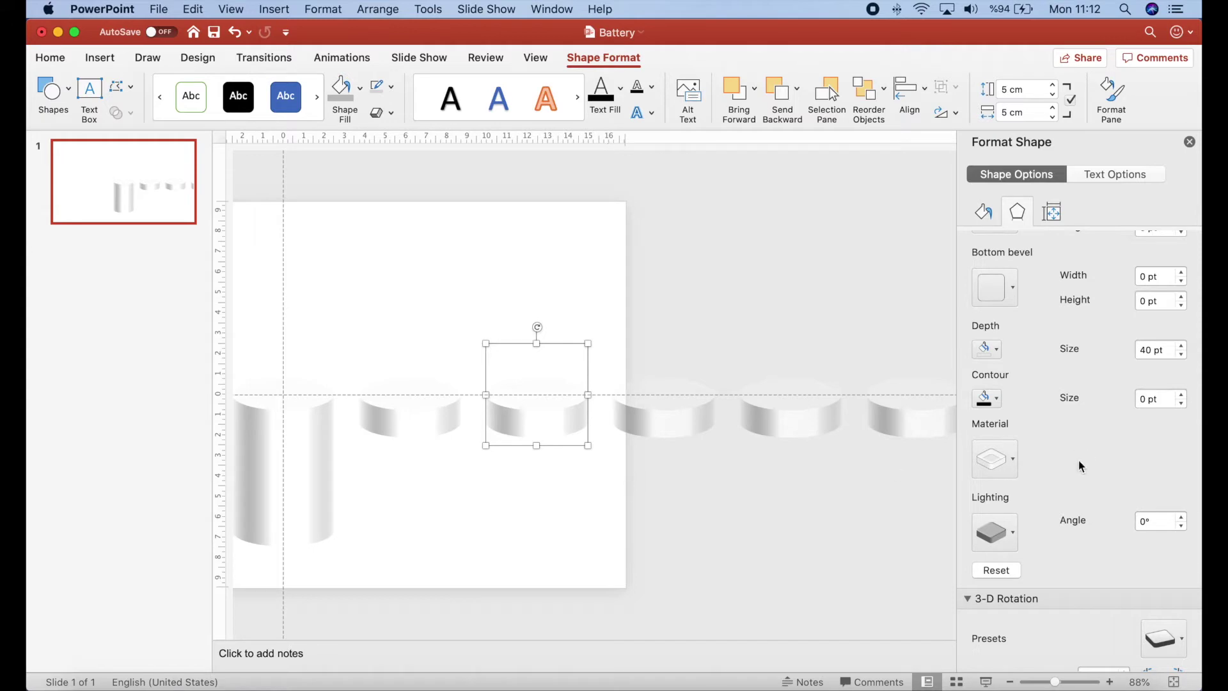
scroll(1054, 469, down, 5)
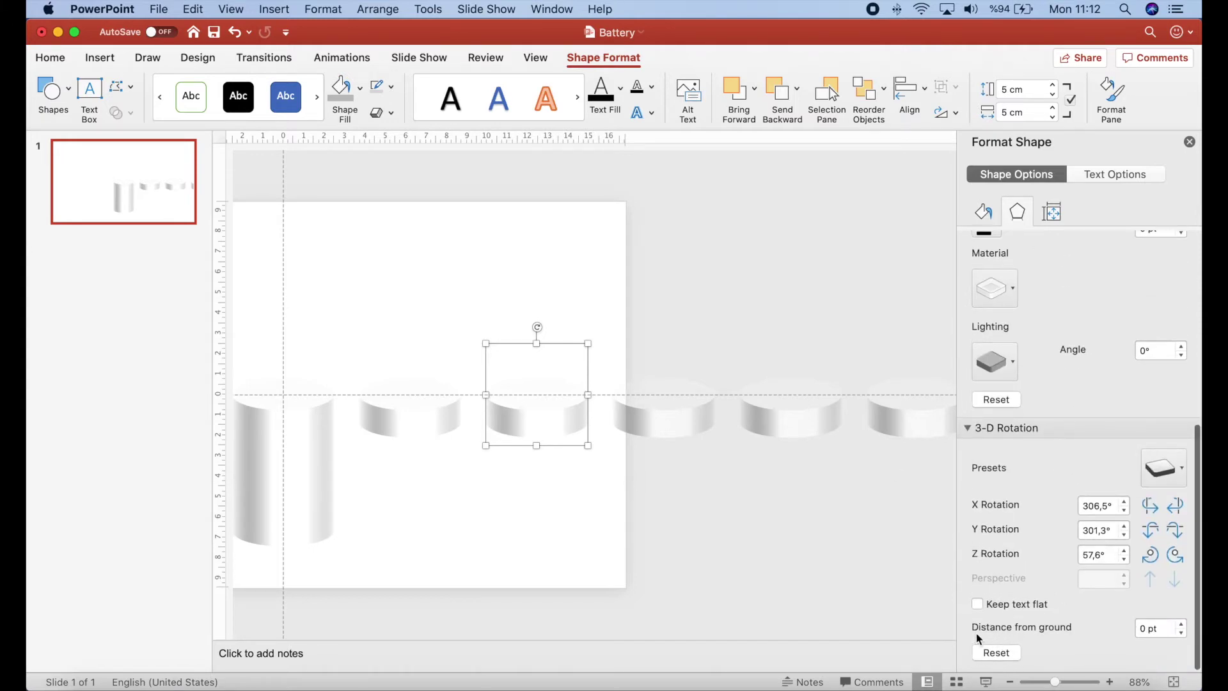
Set the first two discs' distance from ground to -40 and -80 pt
click(1151, 627)
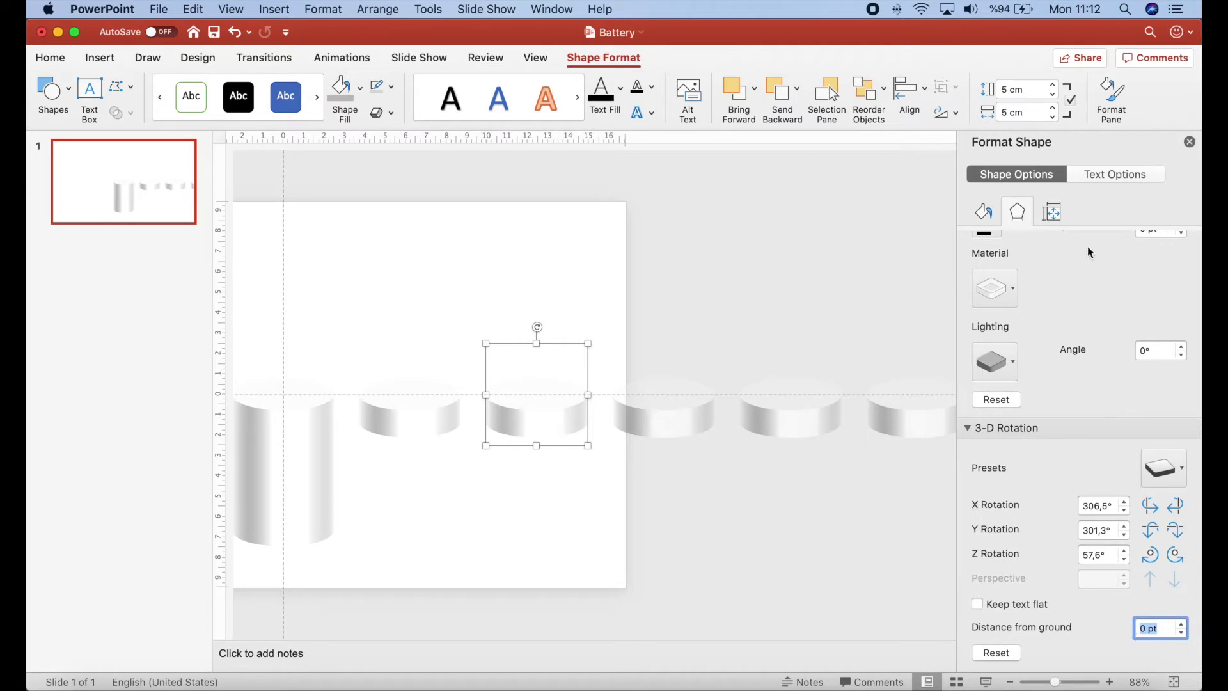
scroll(1096, 286, up, 2)
scroll(1094, 321, up, 3)
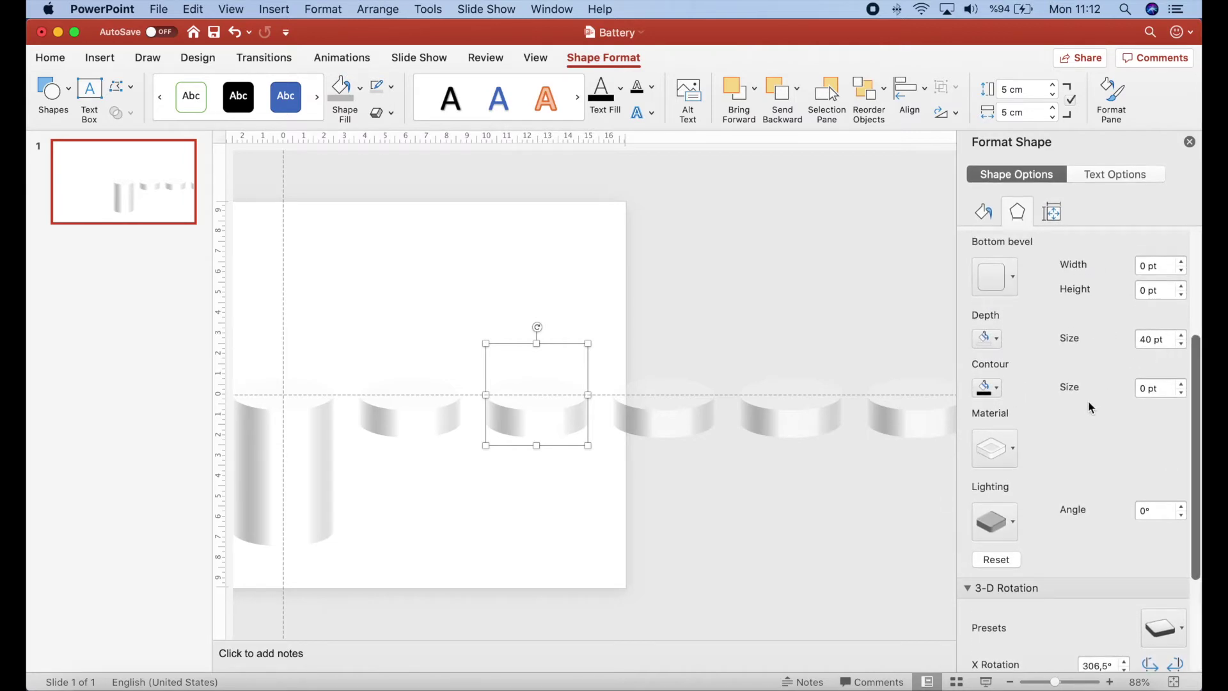
scroll(1088, 400, down, 3)
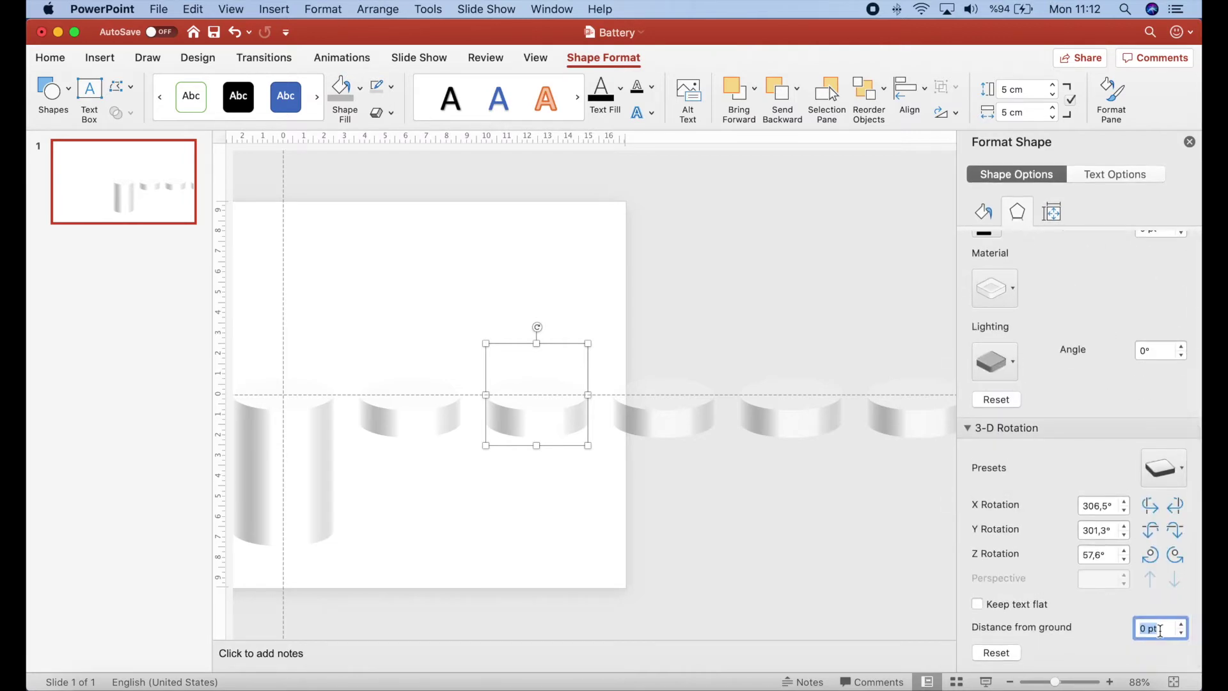
text(40)
key(Return)
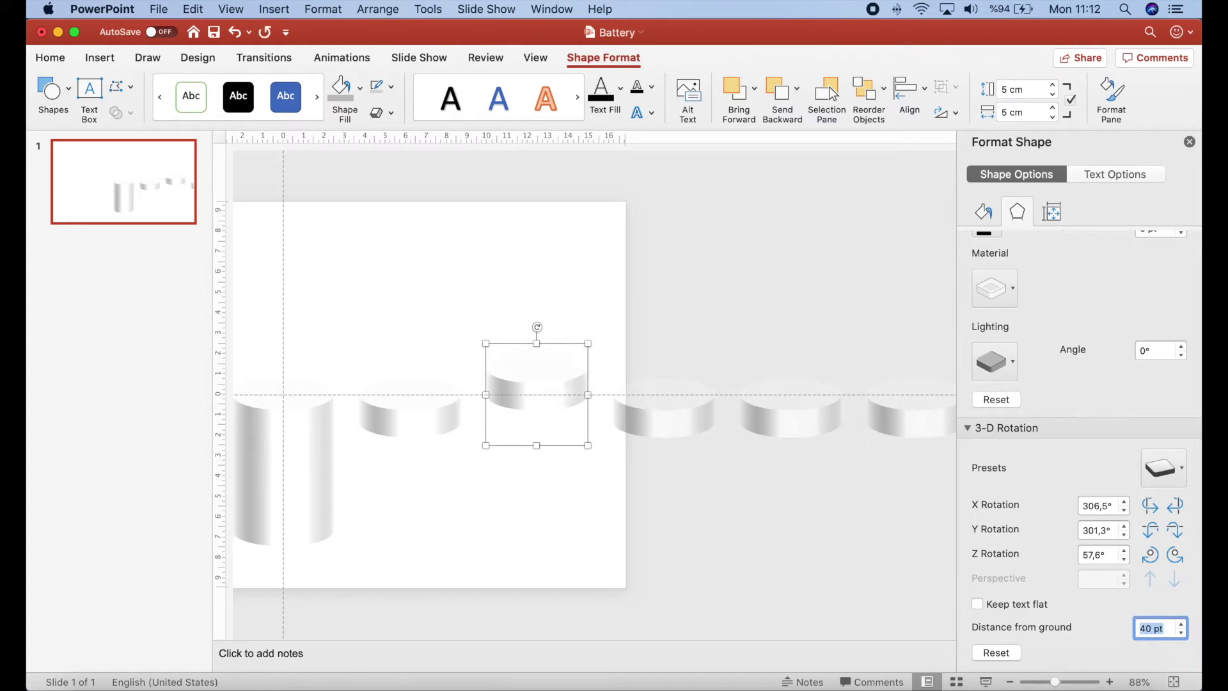
text(-)
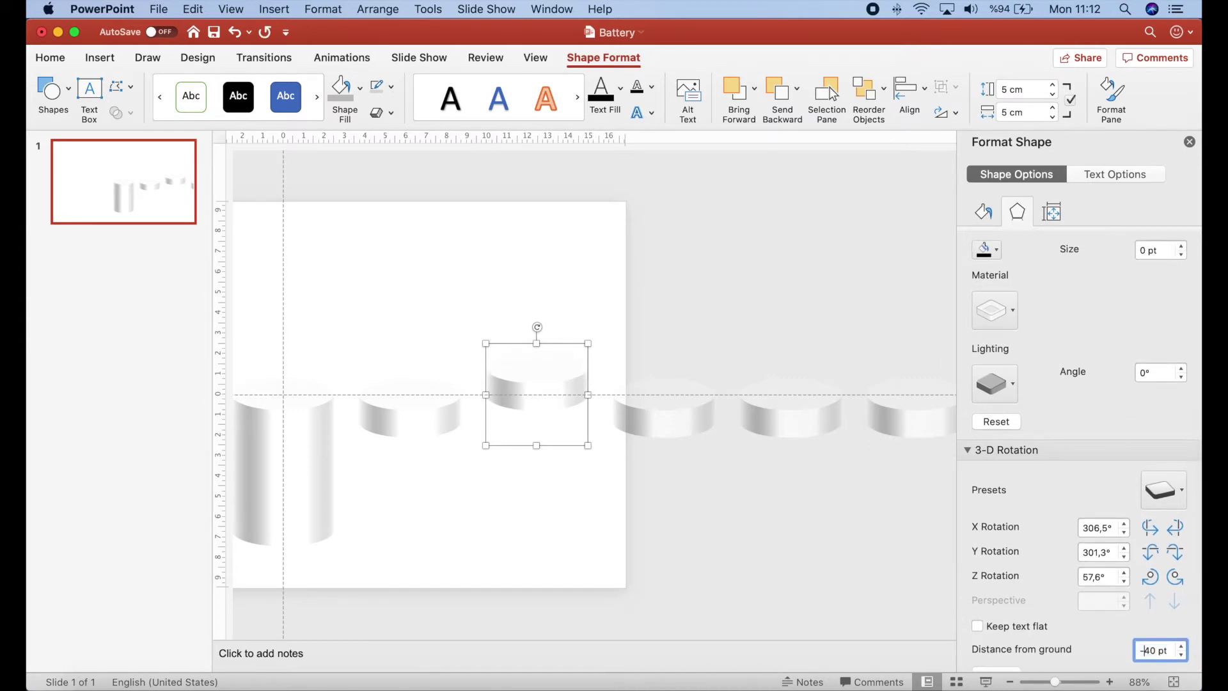
key(Return)
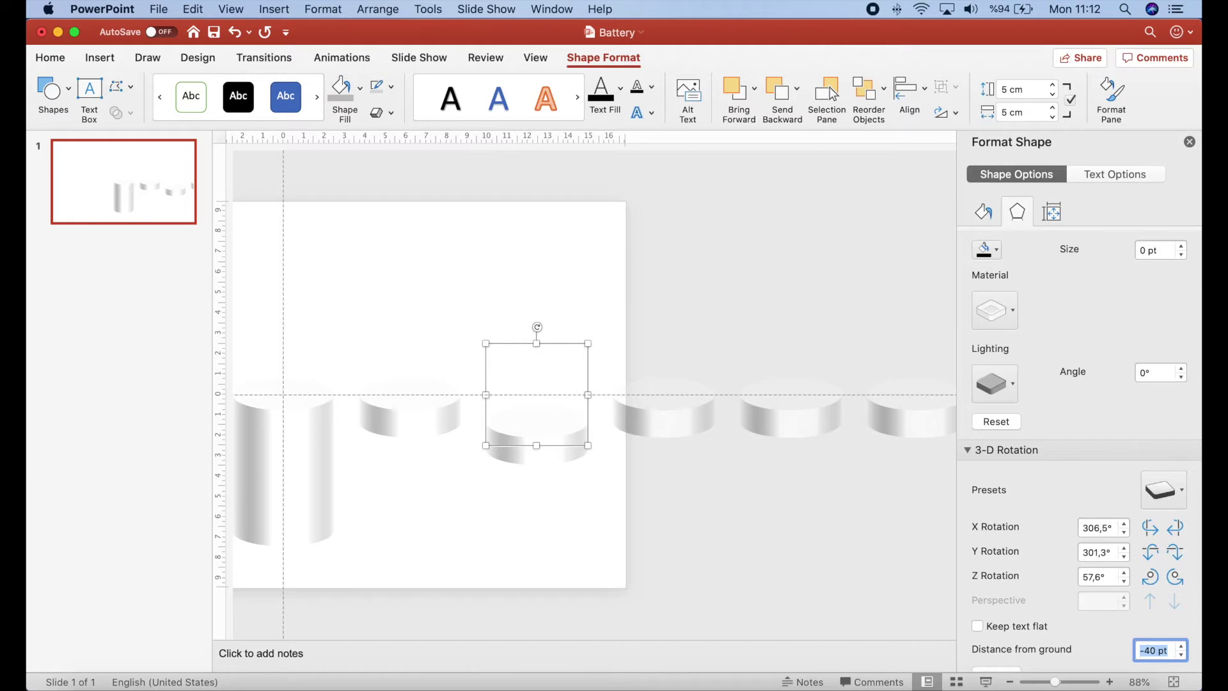
click(646, 420)
click(1162, 650)
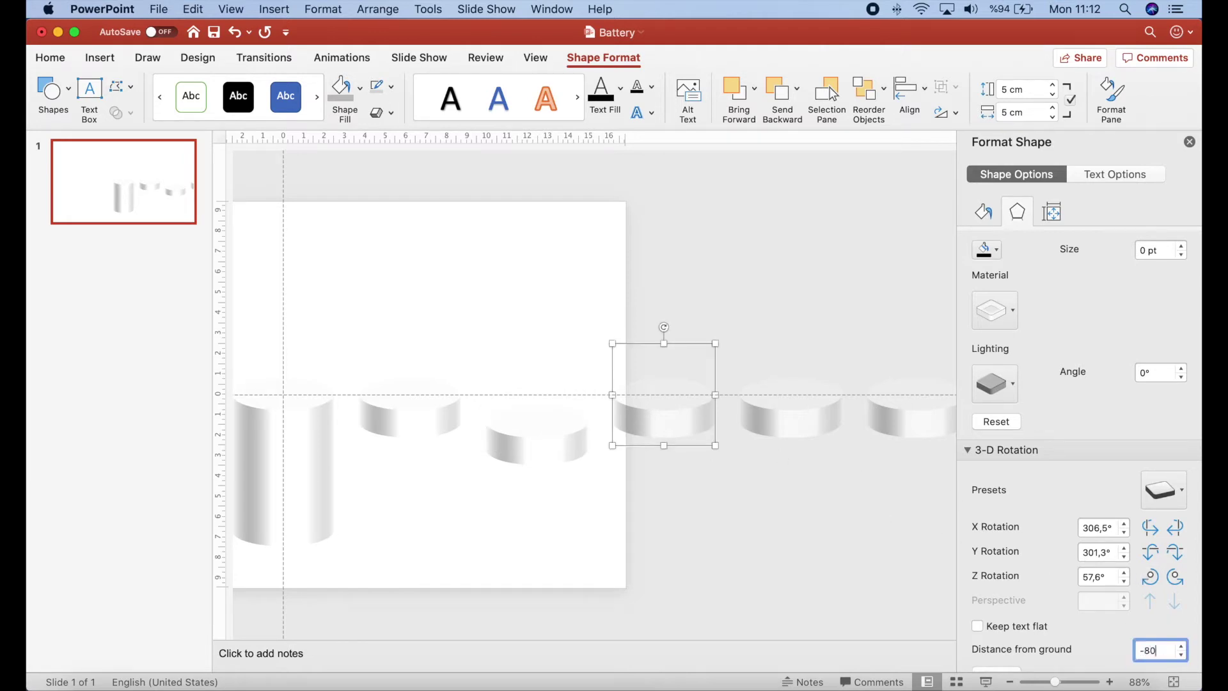
key(Return)
Sink the third disc to -120 pt and review each disc's drop
click(792, 422)
click(1161, 650)
text(-)
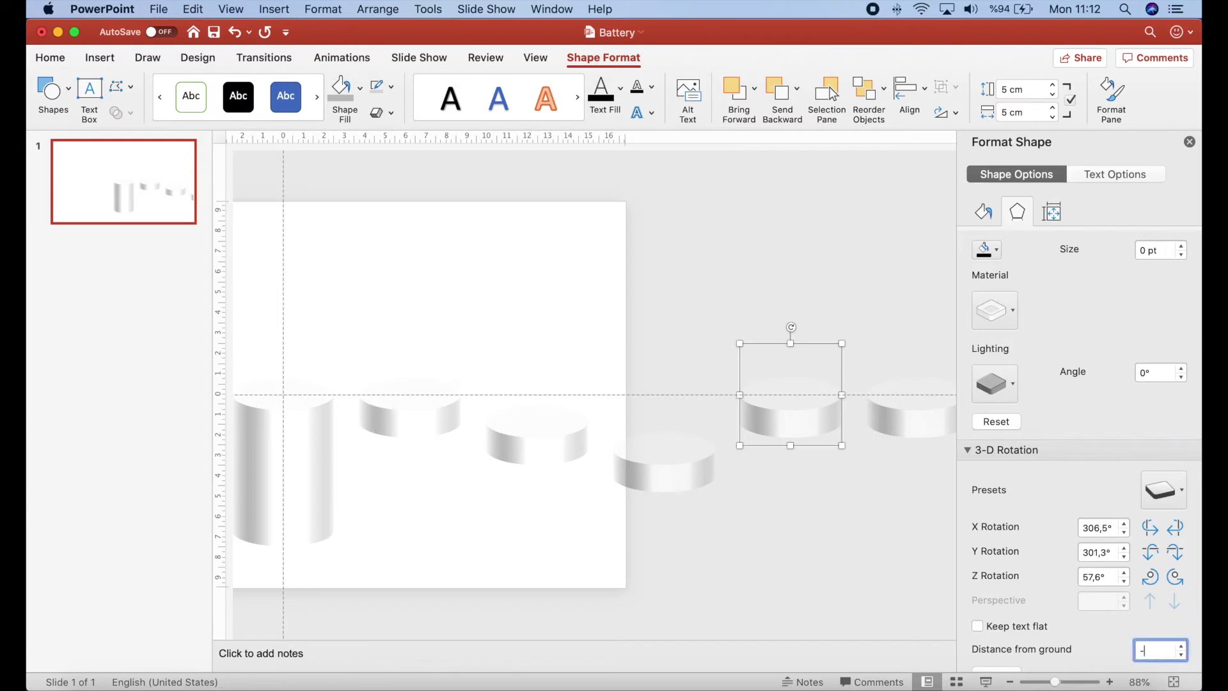
text(120)
key(Return)
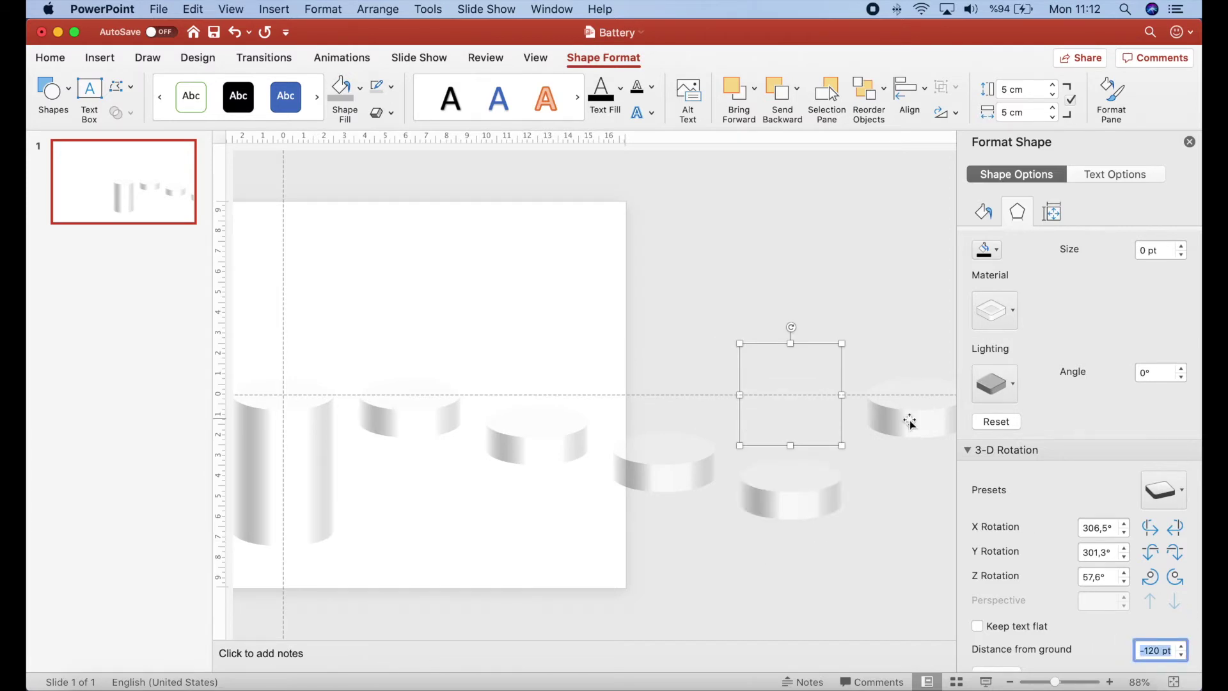
scroll(808, 526, right, 2)
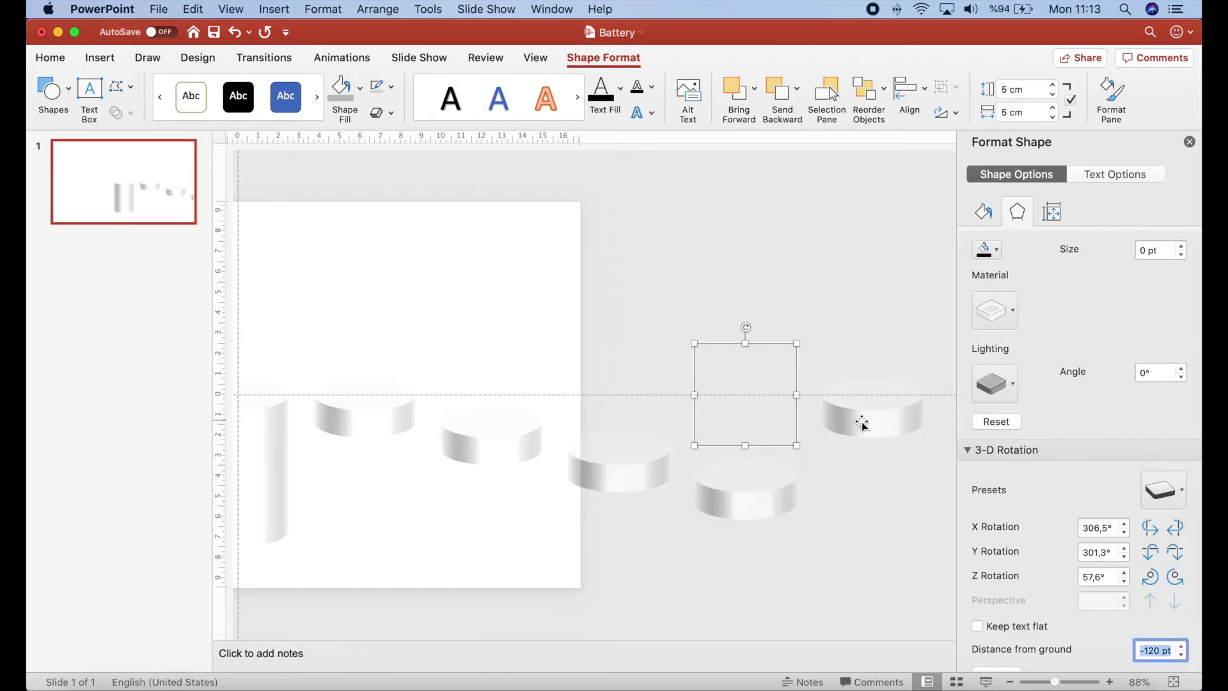
click(347, 423)
click(477, 440)
click(611, 472)
click(730, 495)
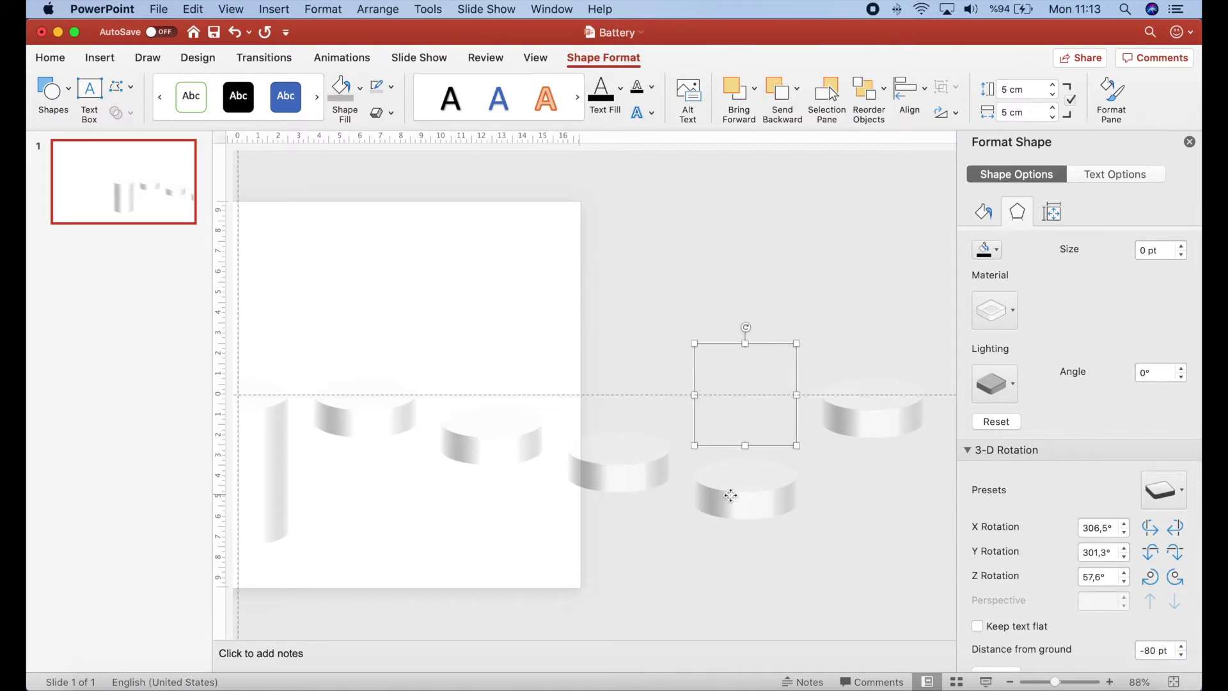
Sink the last disc to -160 pt and clear the selection
click(861, 425)
double_click(1157, 650)
text(-160)
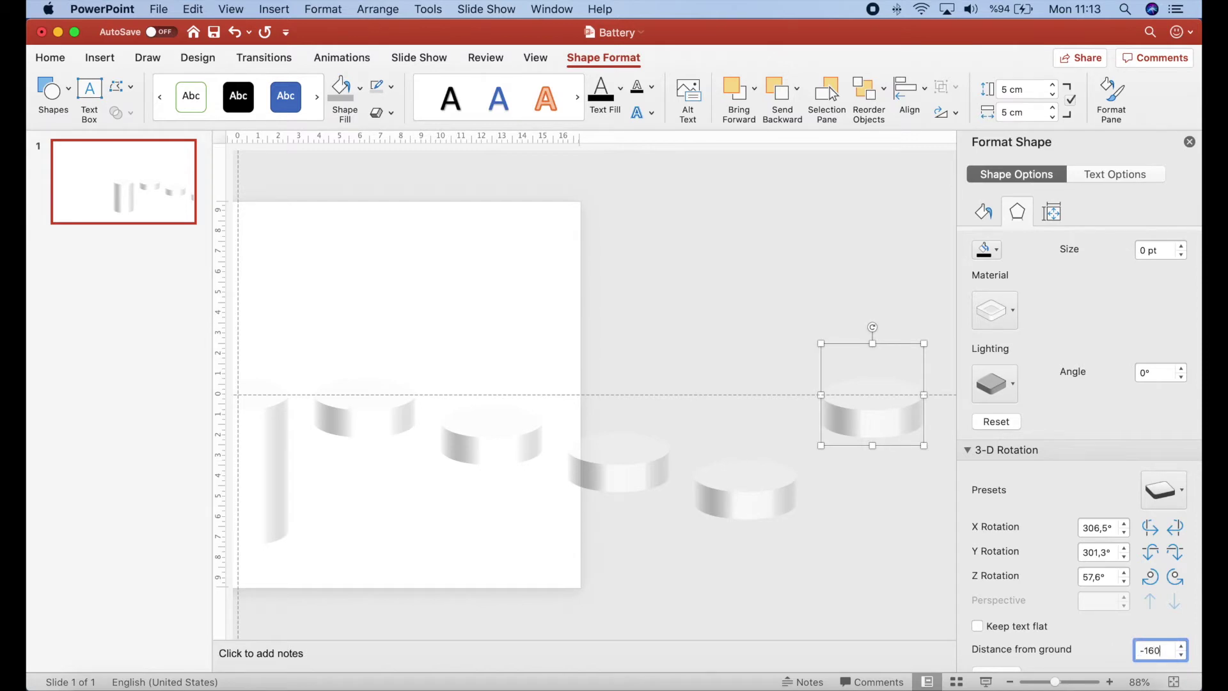
text(0 pt)
key(Return)
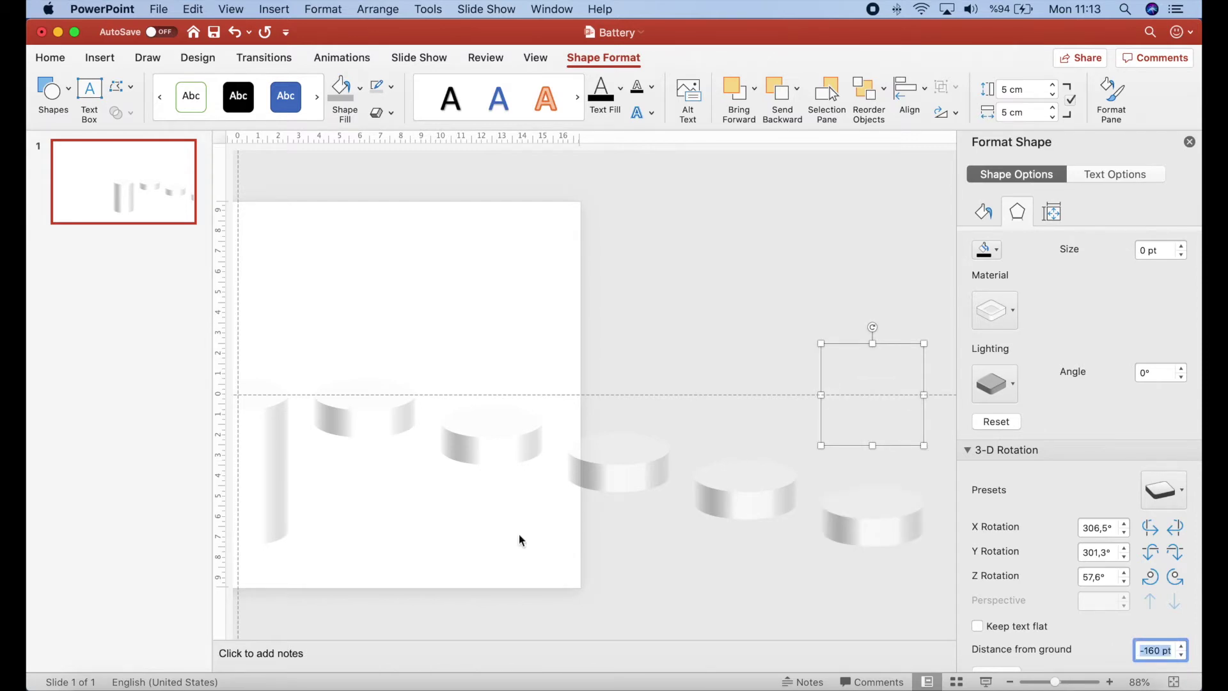
click(298, 285)
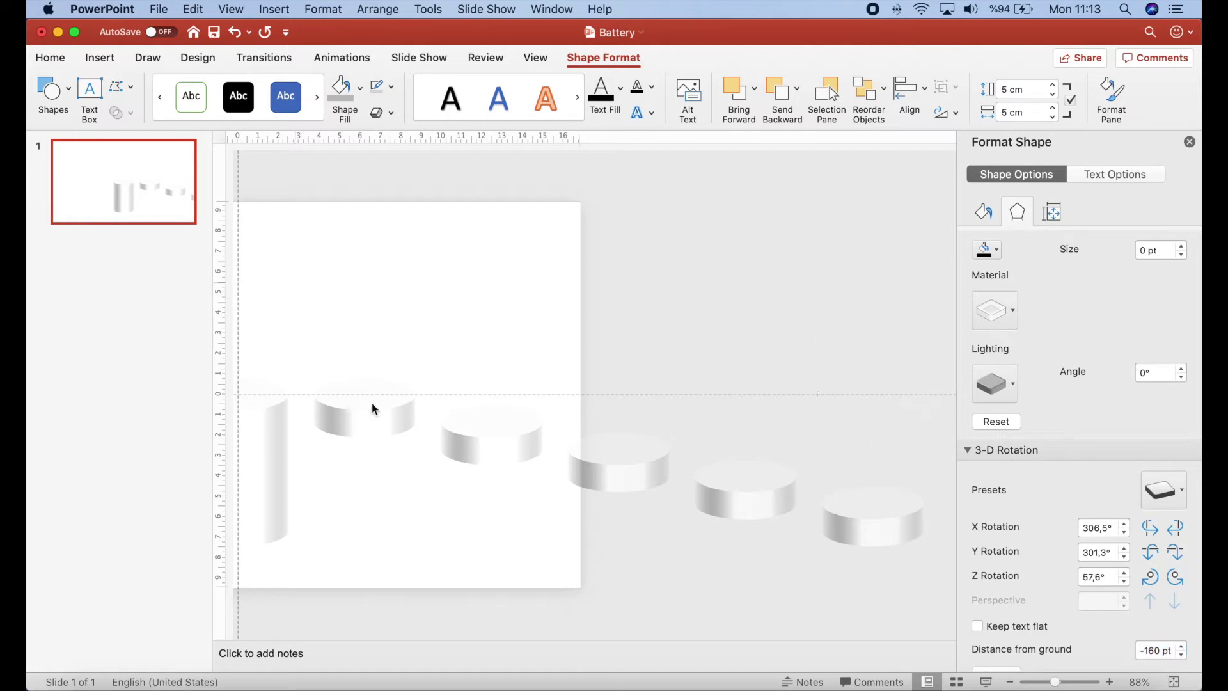
click(953, 515)
Select all discs with Cmd+A and align them into one stack
key(super+a)
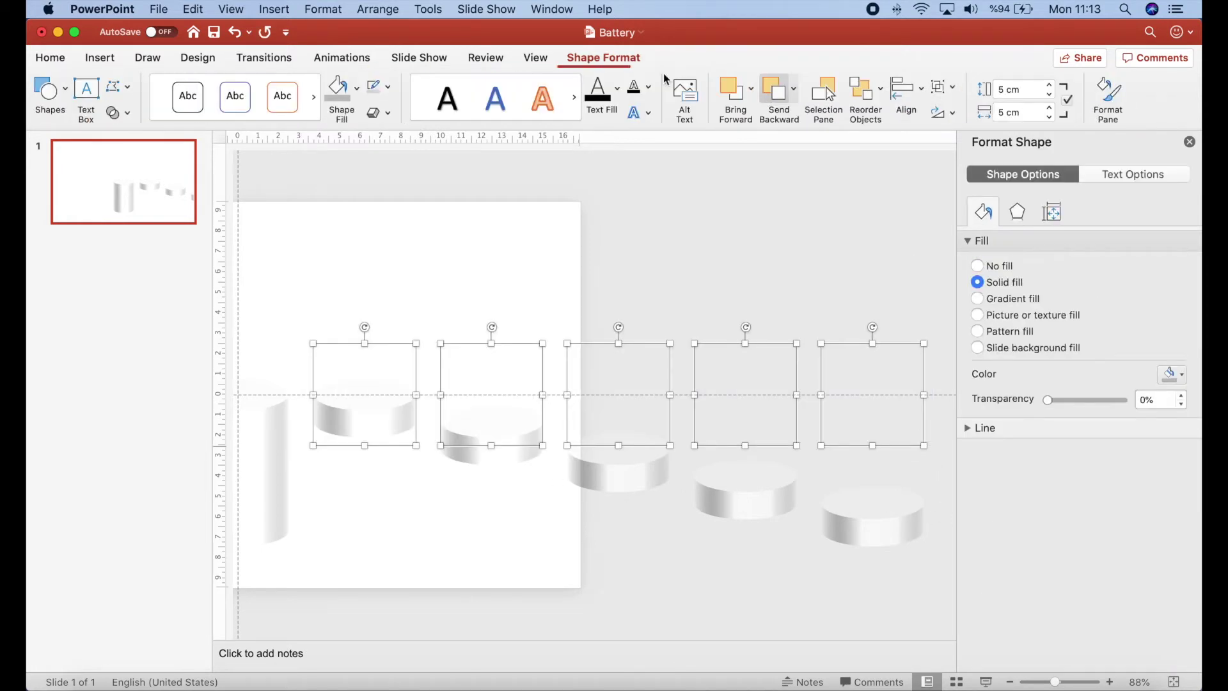
click(907, 89)
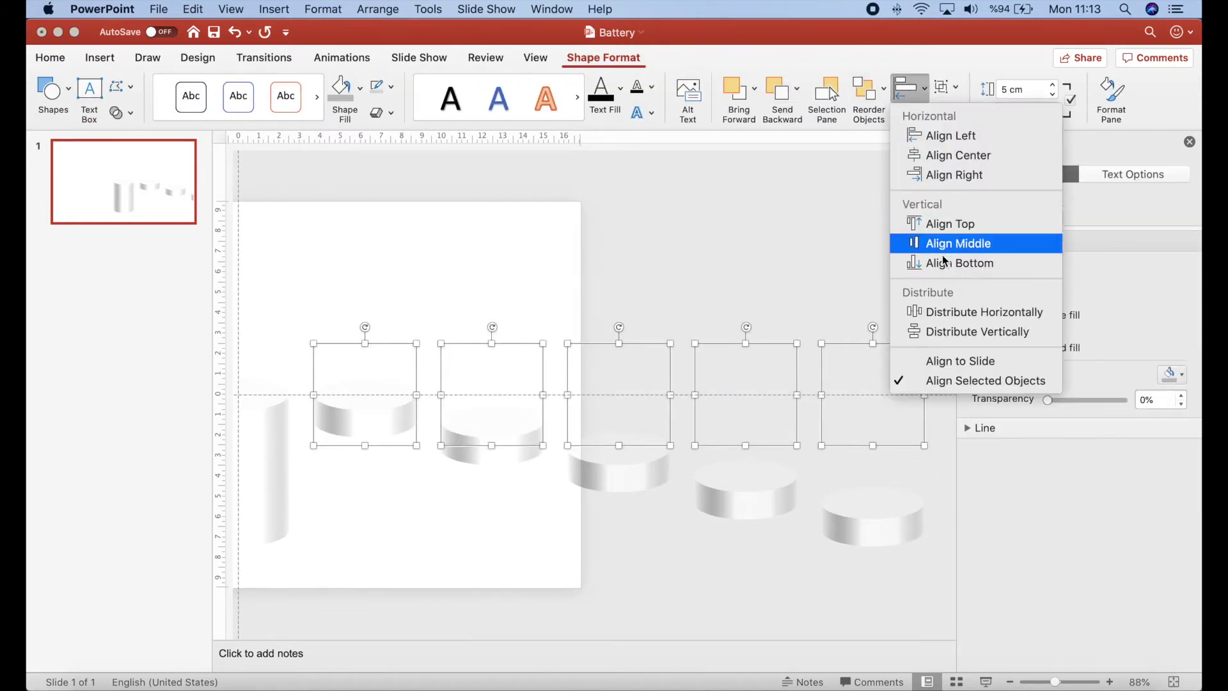
click(933, 135)
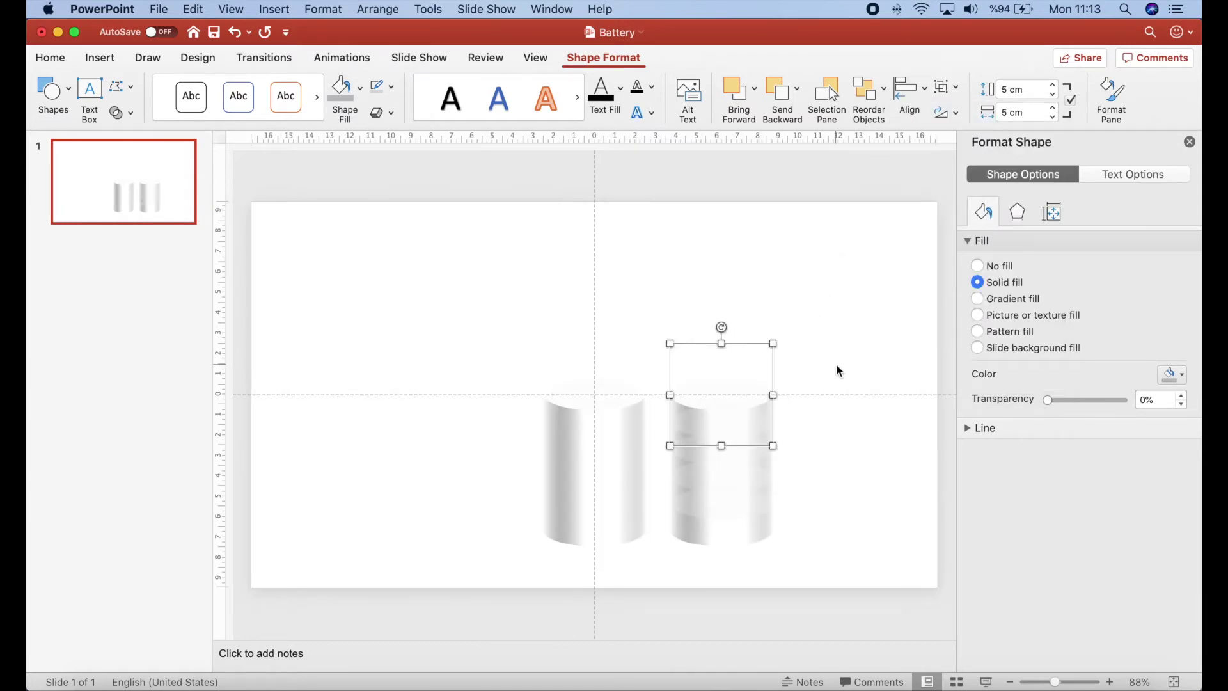
click(847, 456)
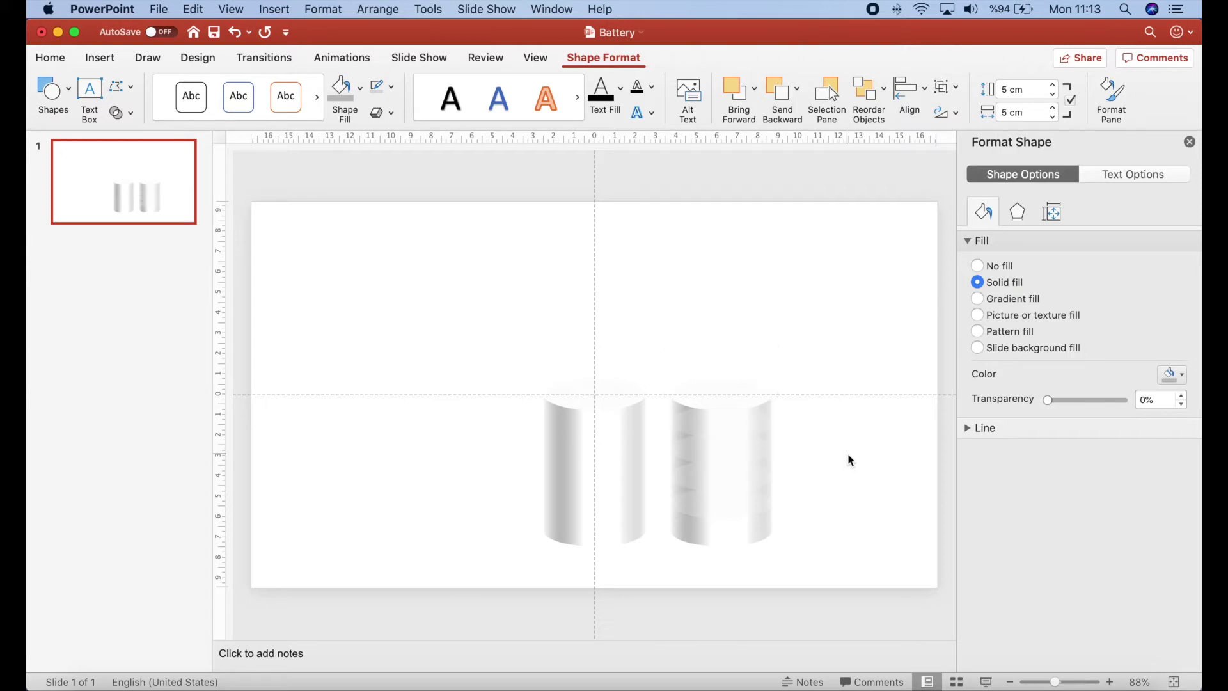
key(Tab)
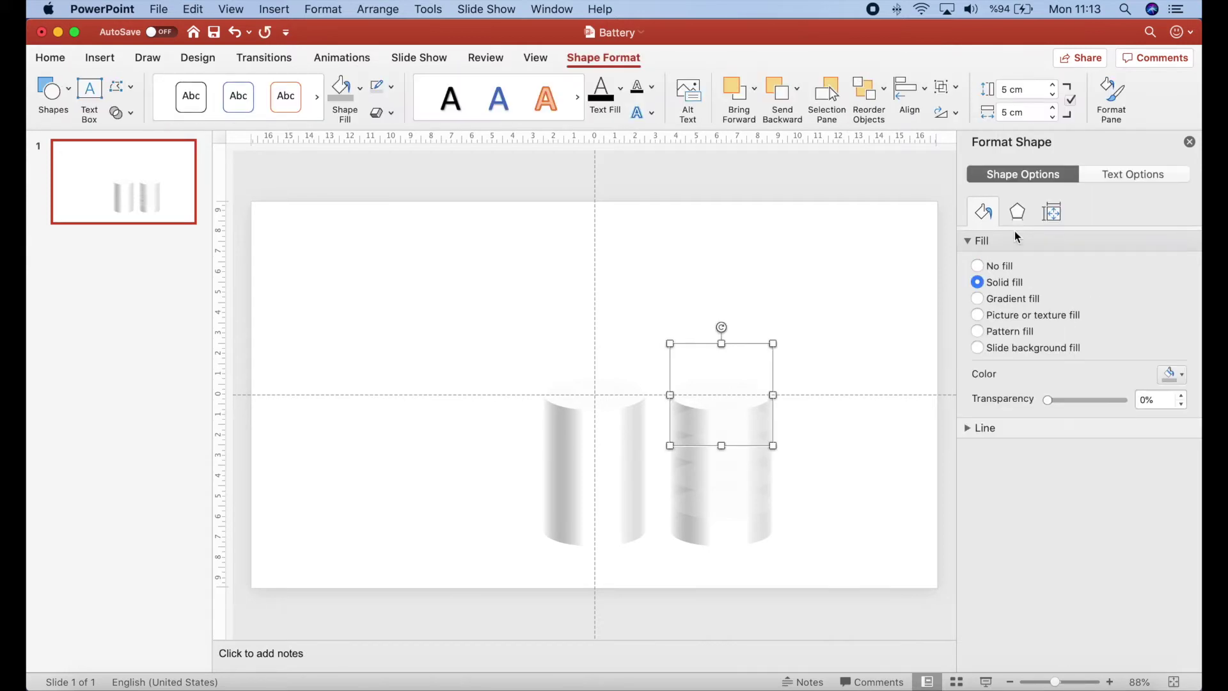
click(1017, 213)
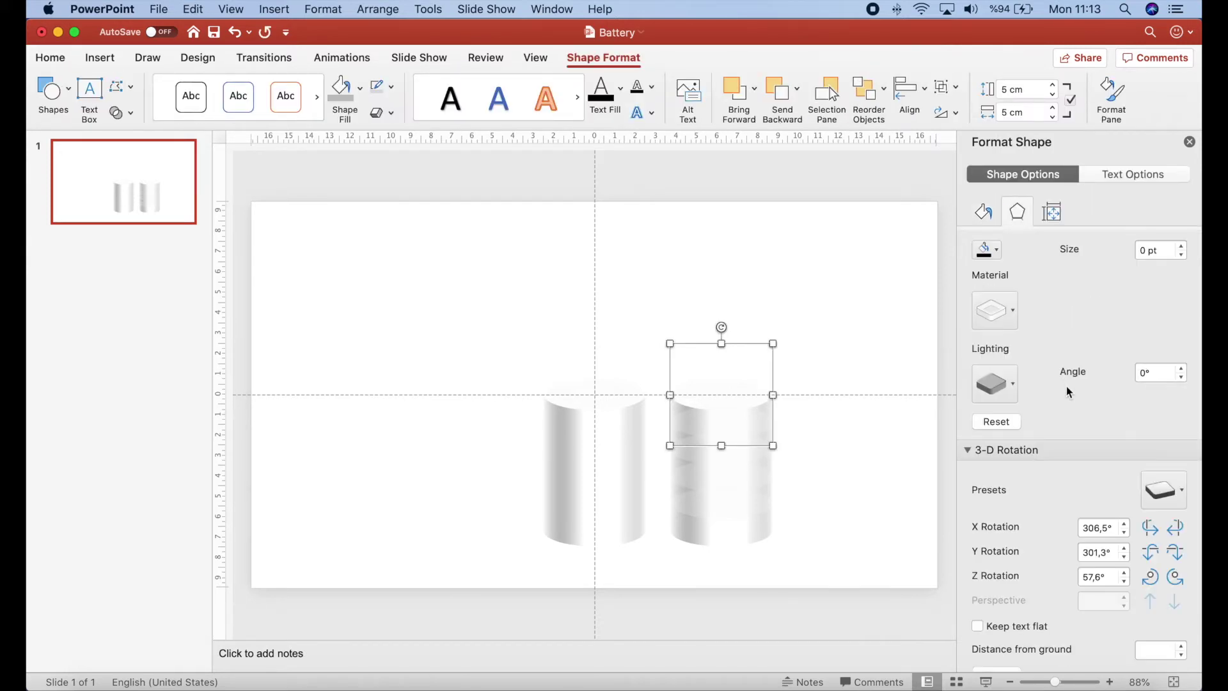
scroll(1099, 346, up, 5)
scroll(1031, 371, up, 1)
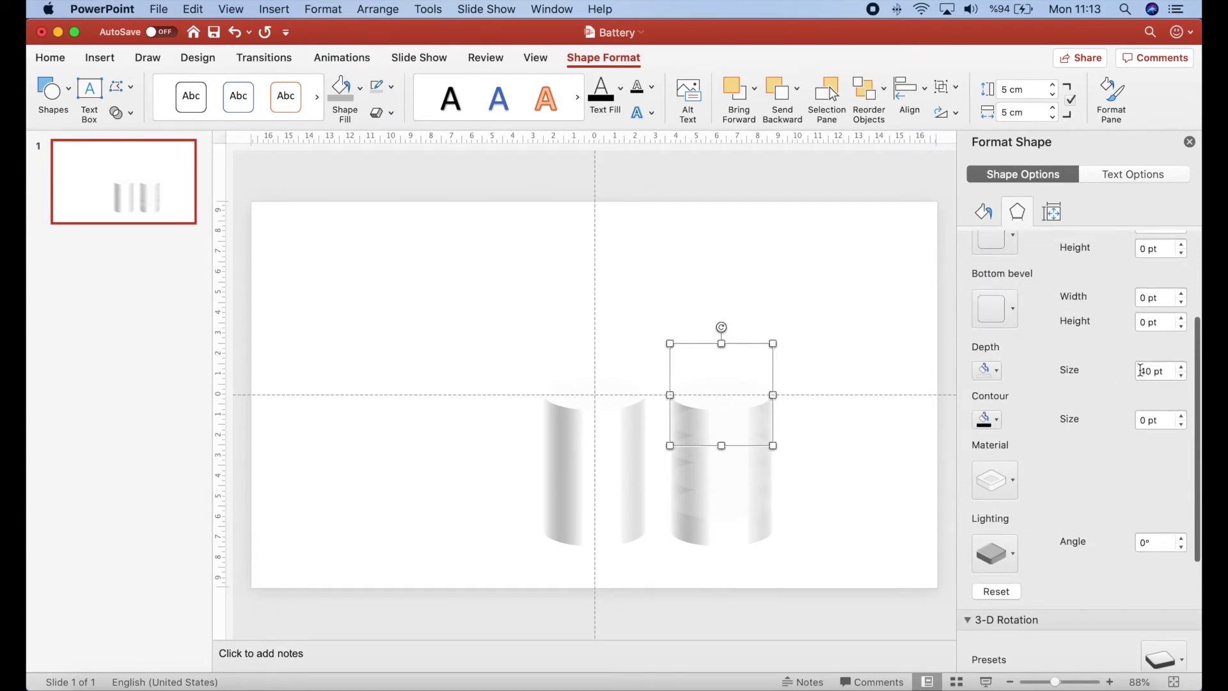
Lower the top disc's Depth Size from 40 pt to 35 pt
click(1181, 377)
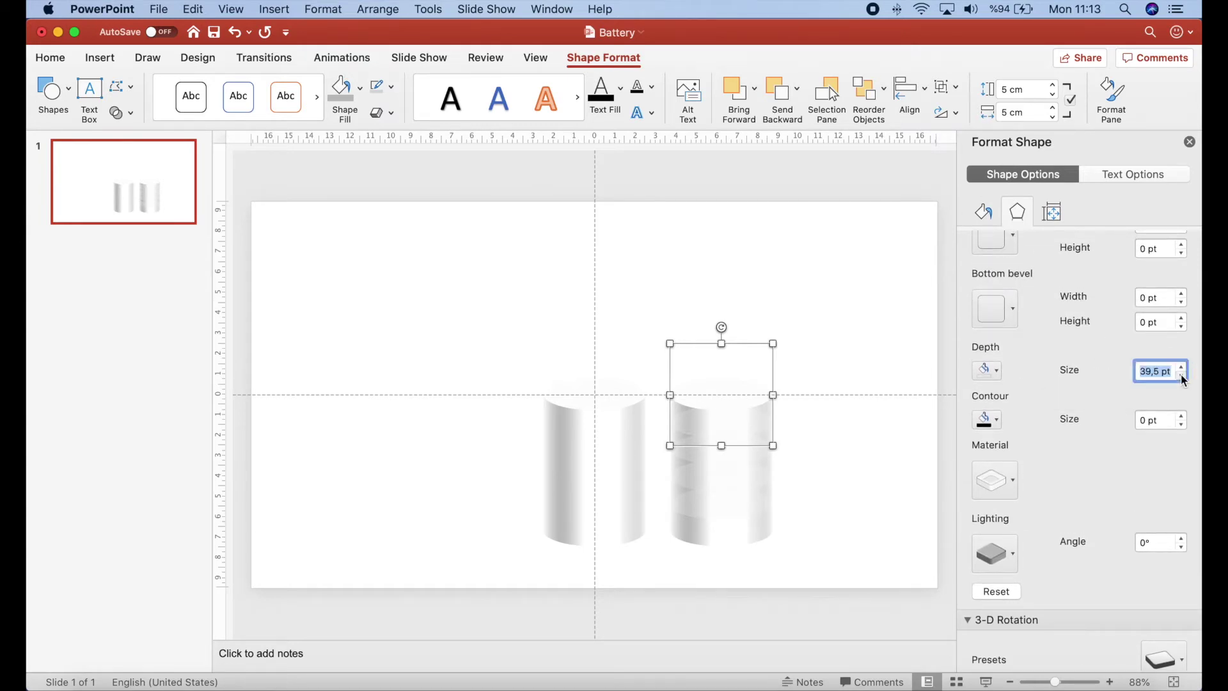
click(1181, 377)
click(1181, 376)
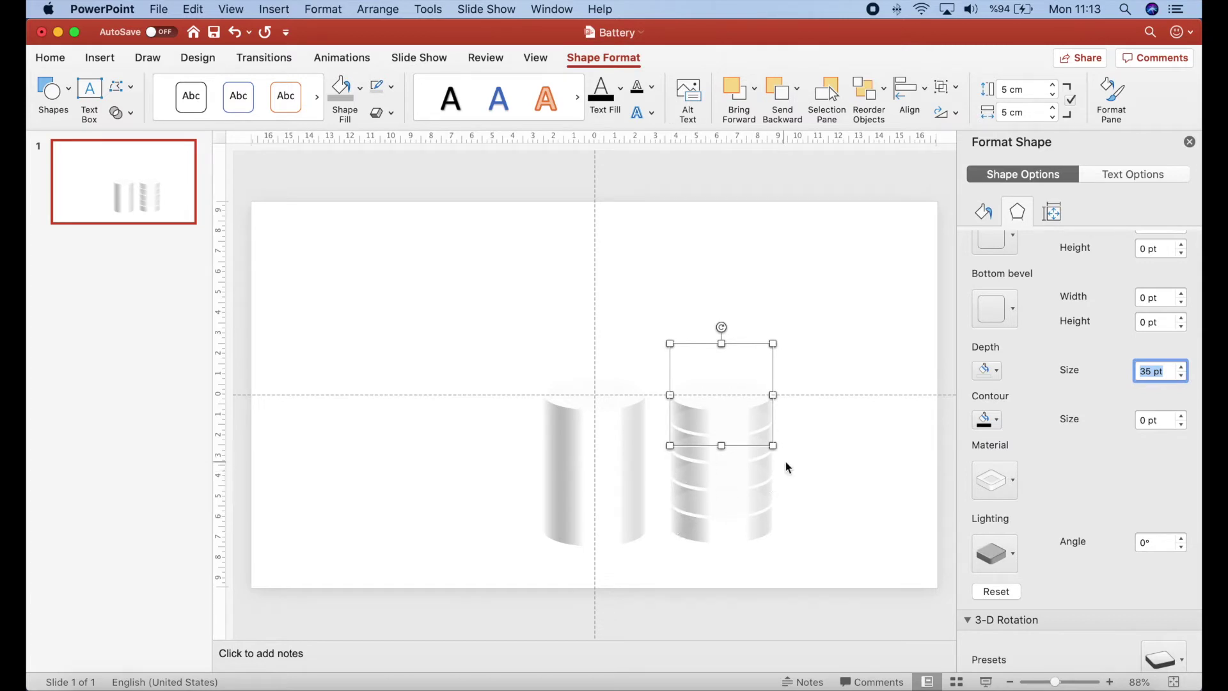
click(866, 446)
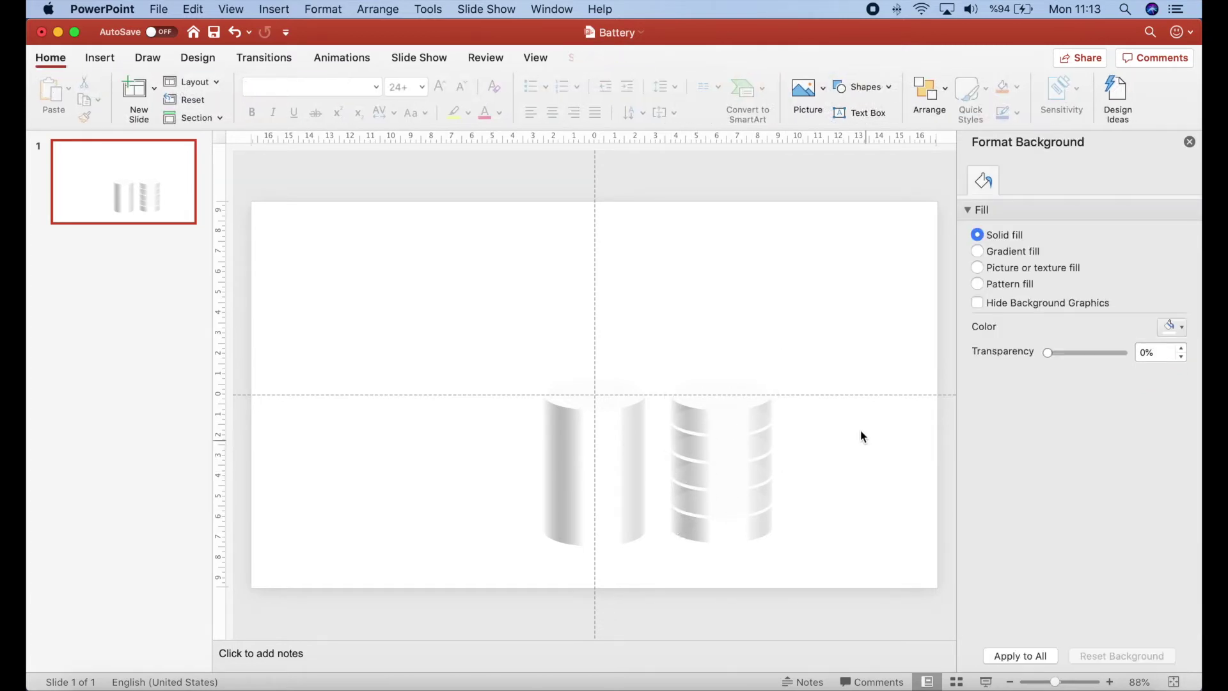
Fill the drag-selected discs light green and set their outline to No Outline
mouse_move(869, 272)
mouse_down()
mouse_move(598, 635)
mouse_move(660, 620)
mouse_up()
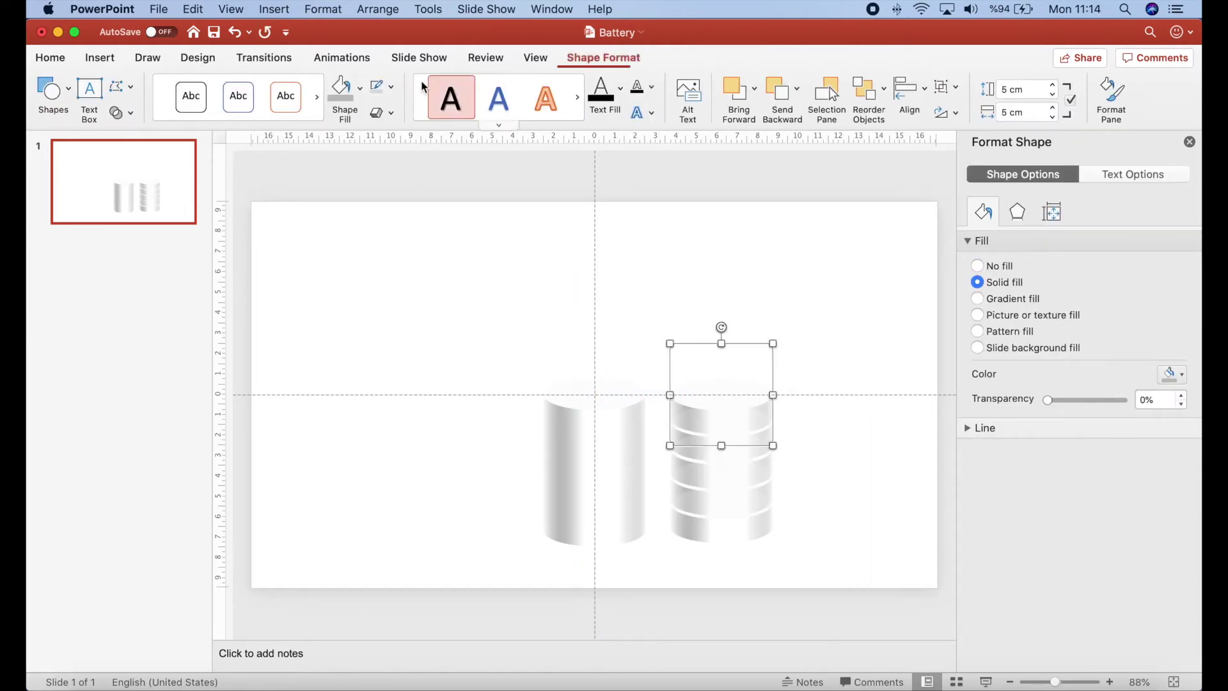
click(362, 88)
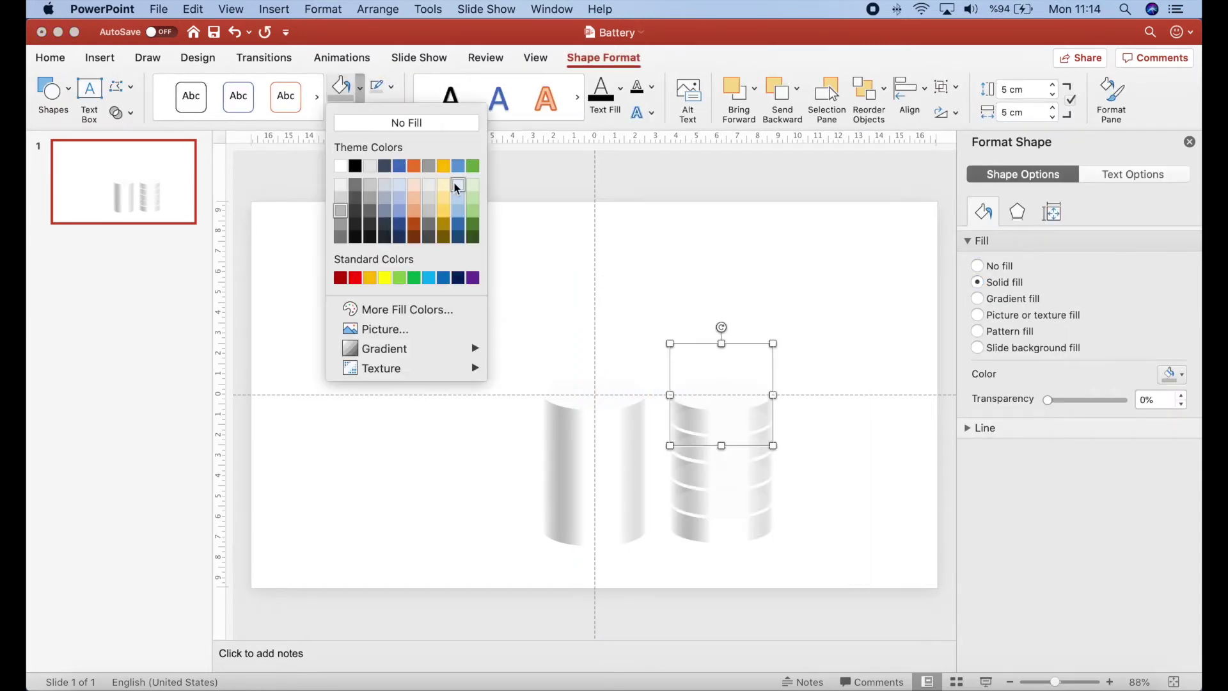
click(472, 227)
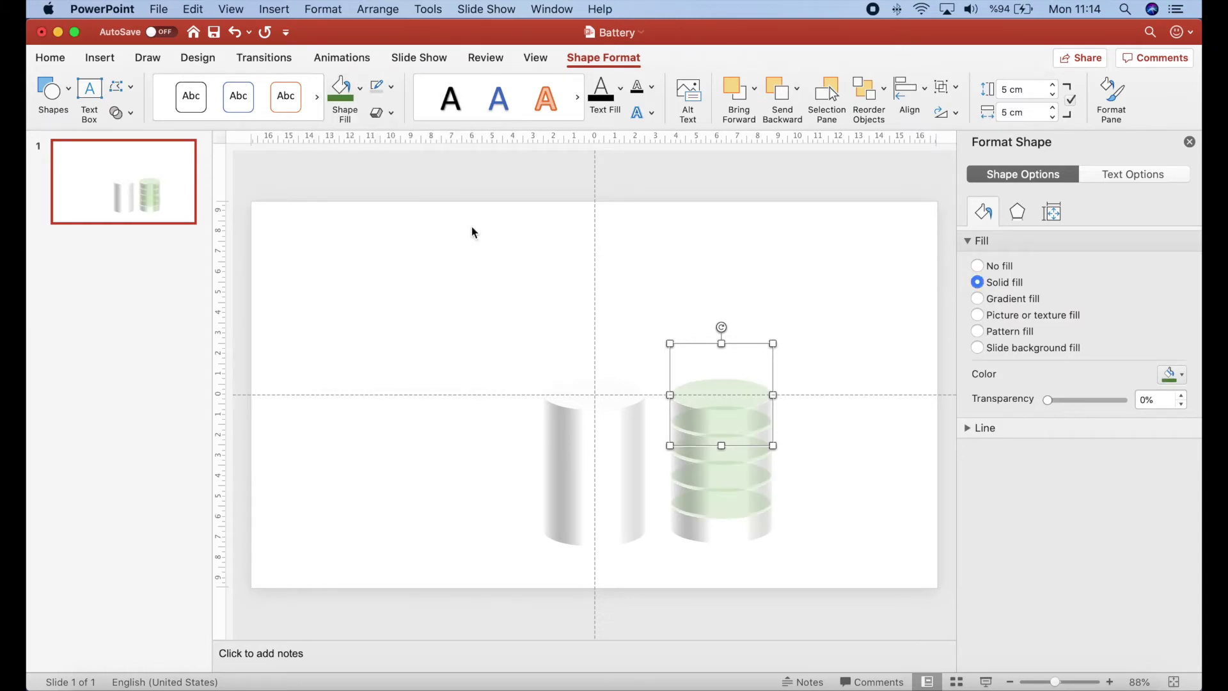
click(390, 87)
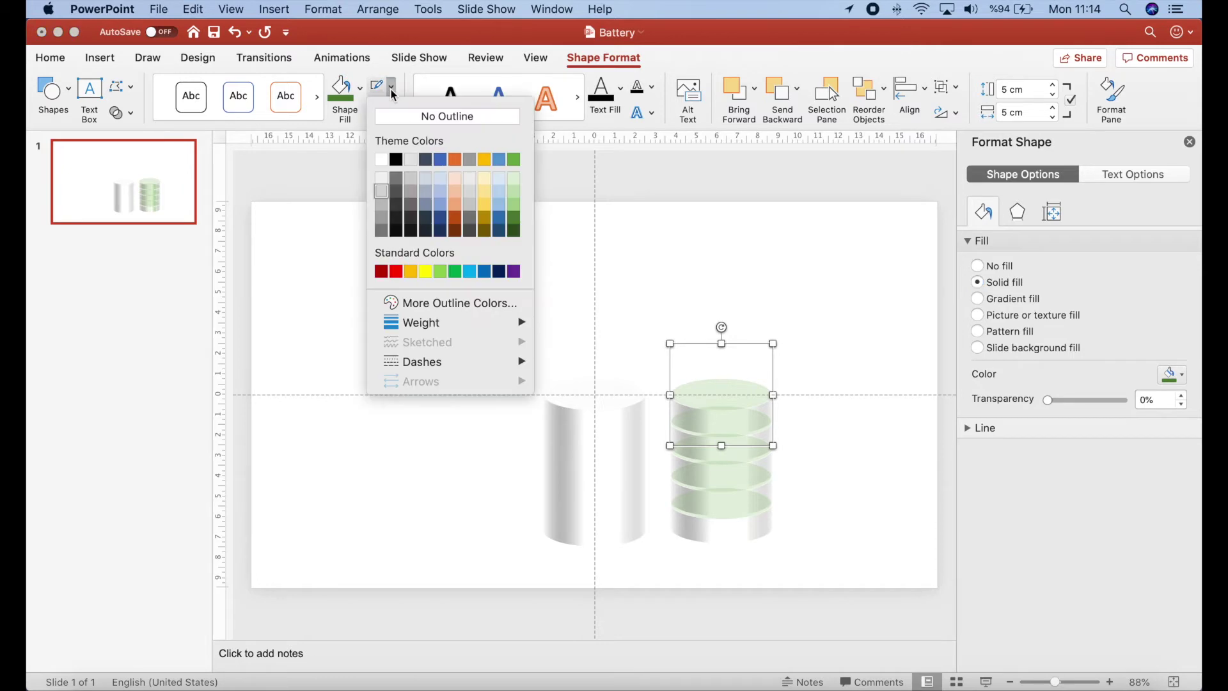
click(448, 116)
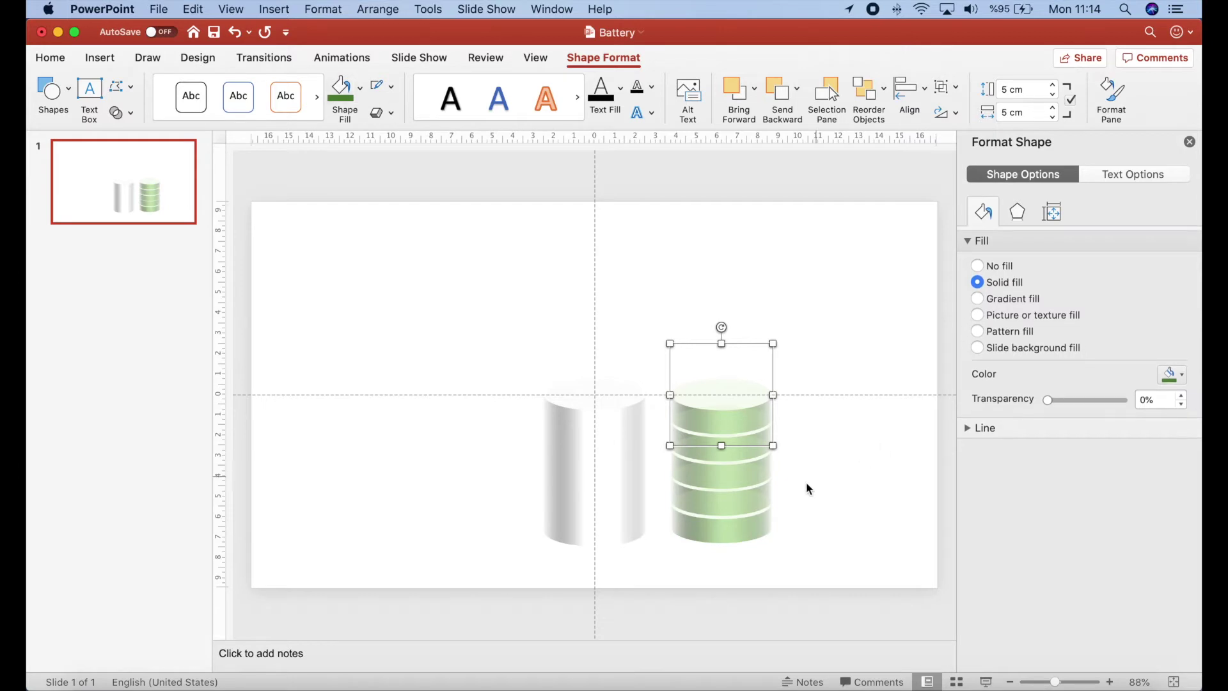
Swap the discs' translucent material for the first Standard Matte material
click(1018, 213)
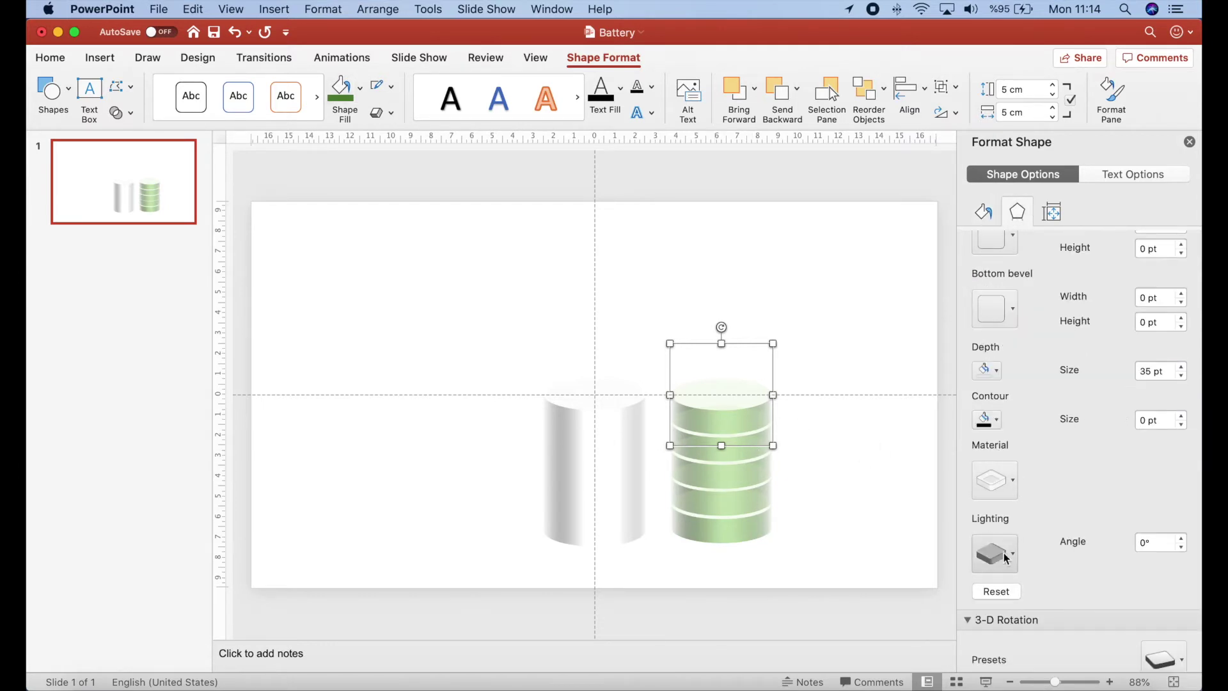
click(1003, 476)
click(992, 664)
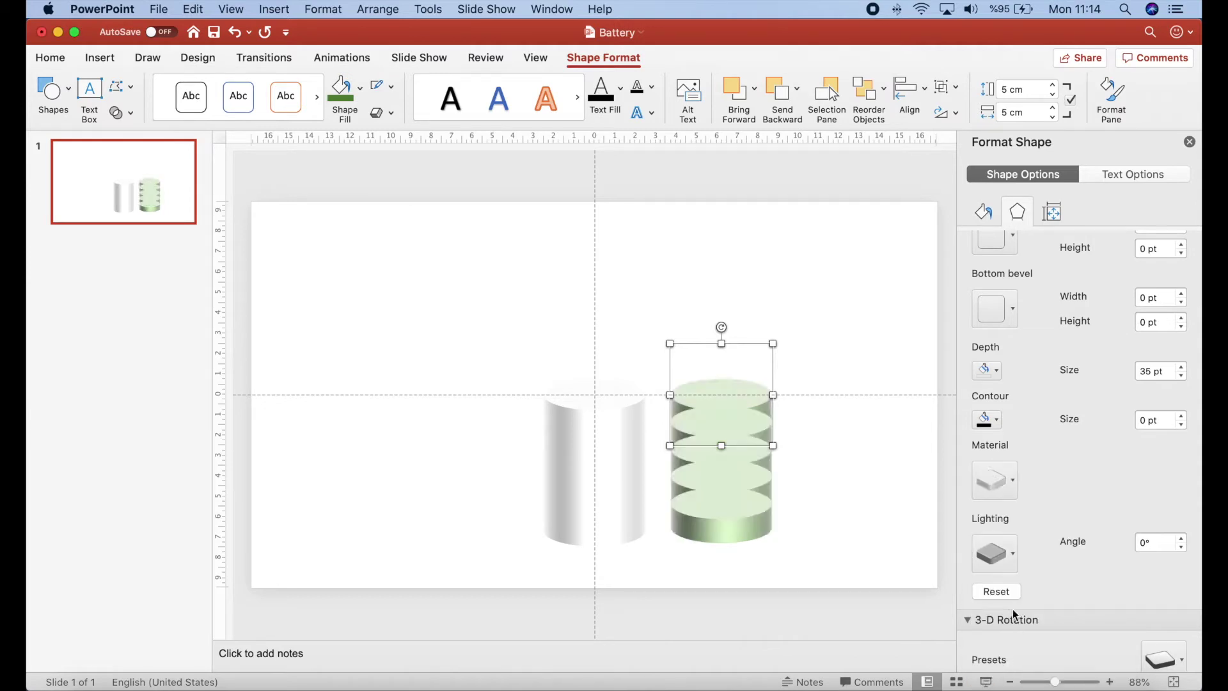
click(1013, 480)
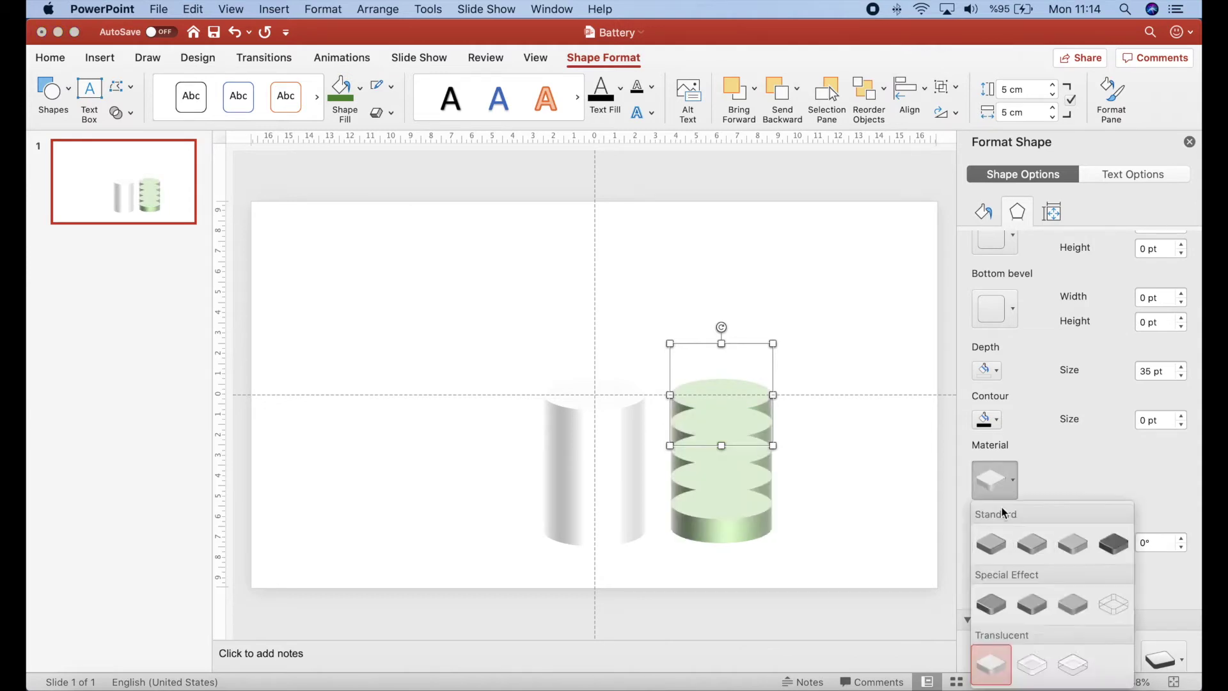
click(996, 554)
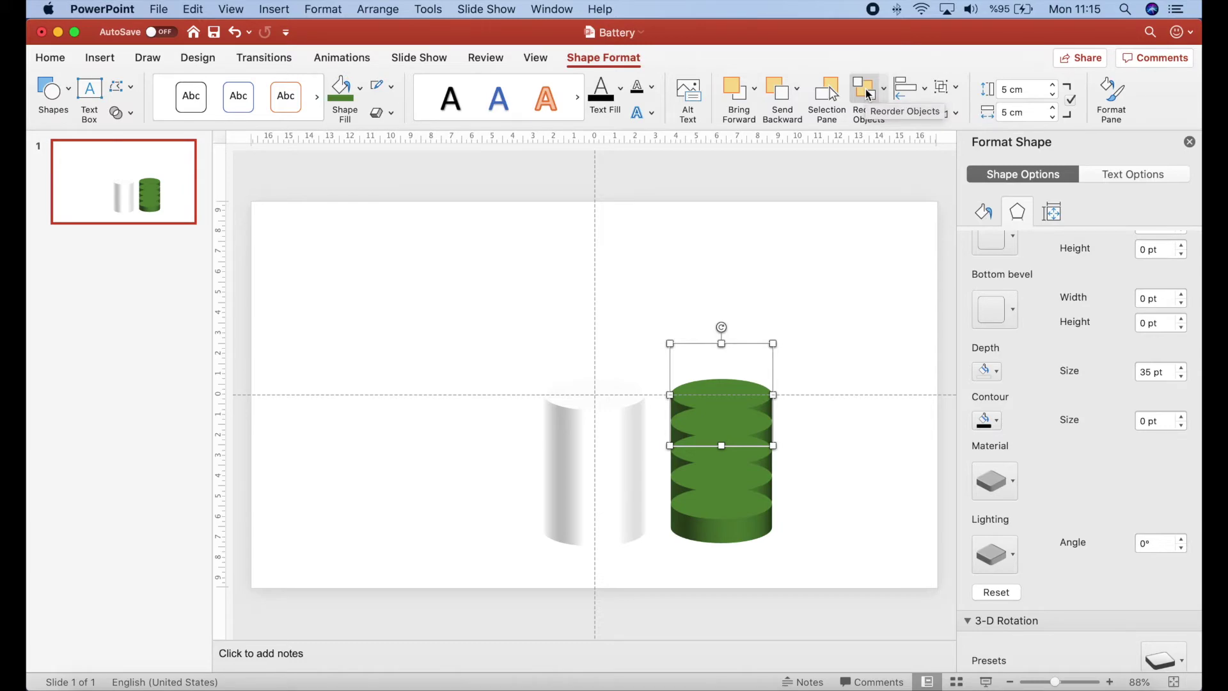
Move two green disc layers forward in the Reorder Objects layer view
click(866, 93)
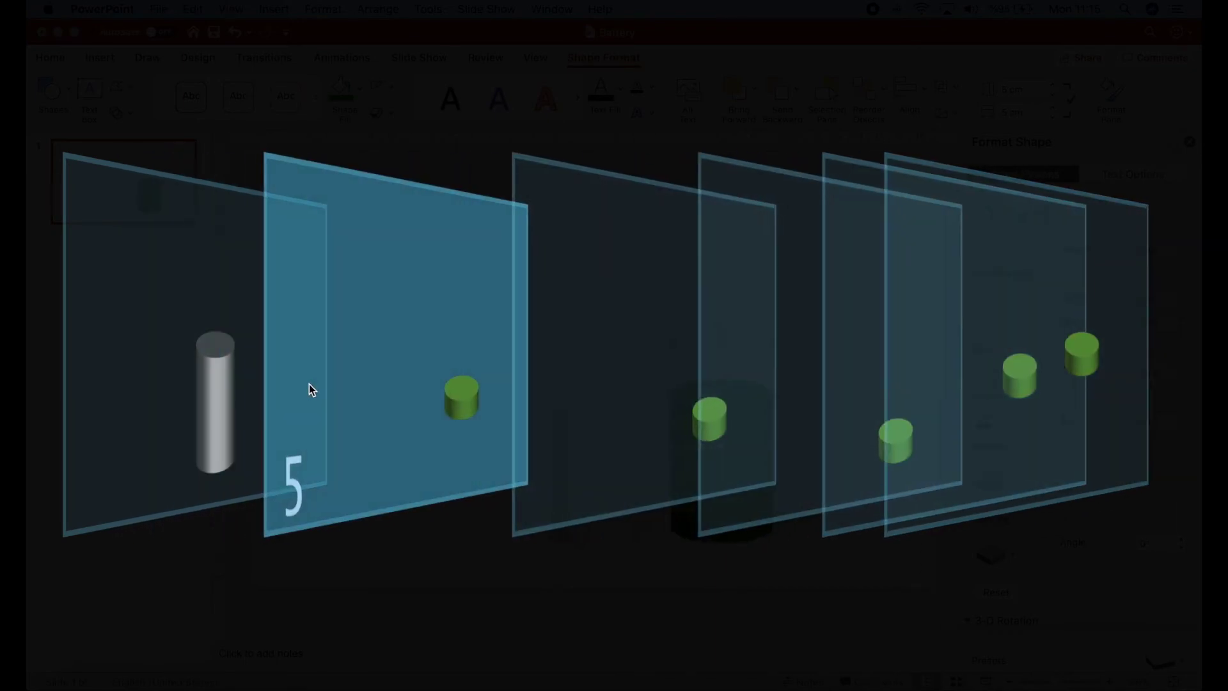
drag(310, 390, 651, 396)
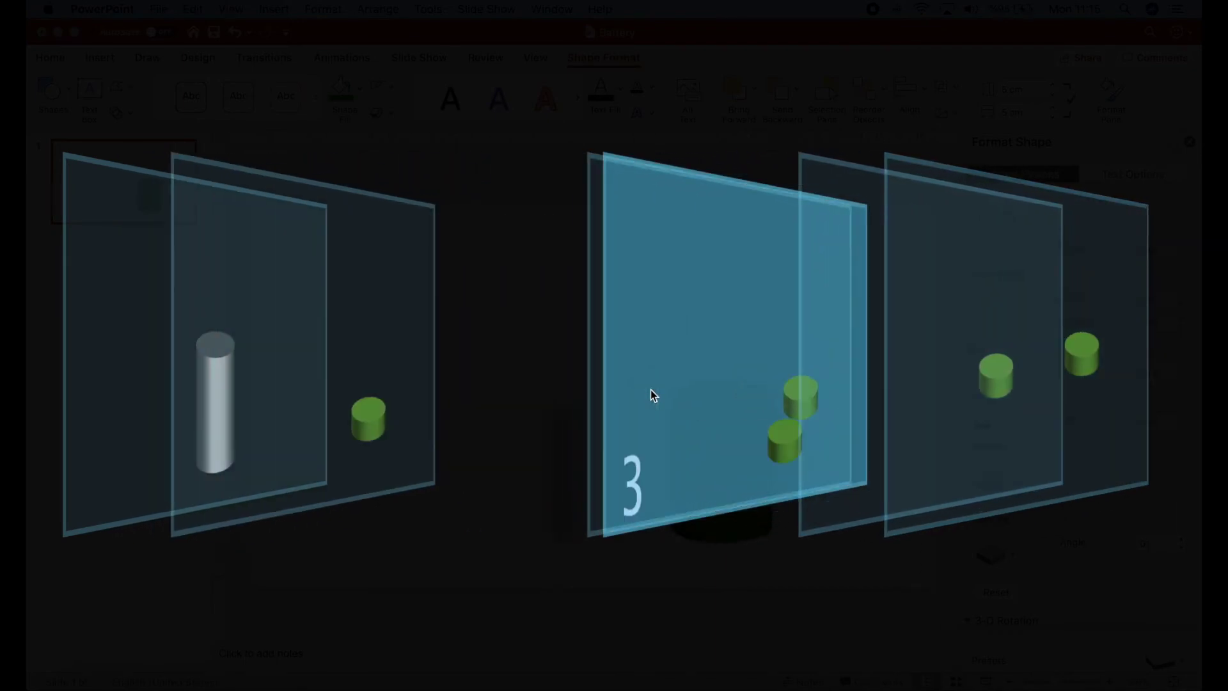
drag(340, 419, 565, 420)
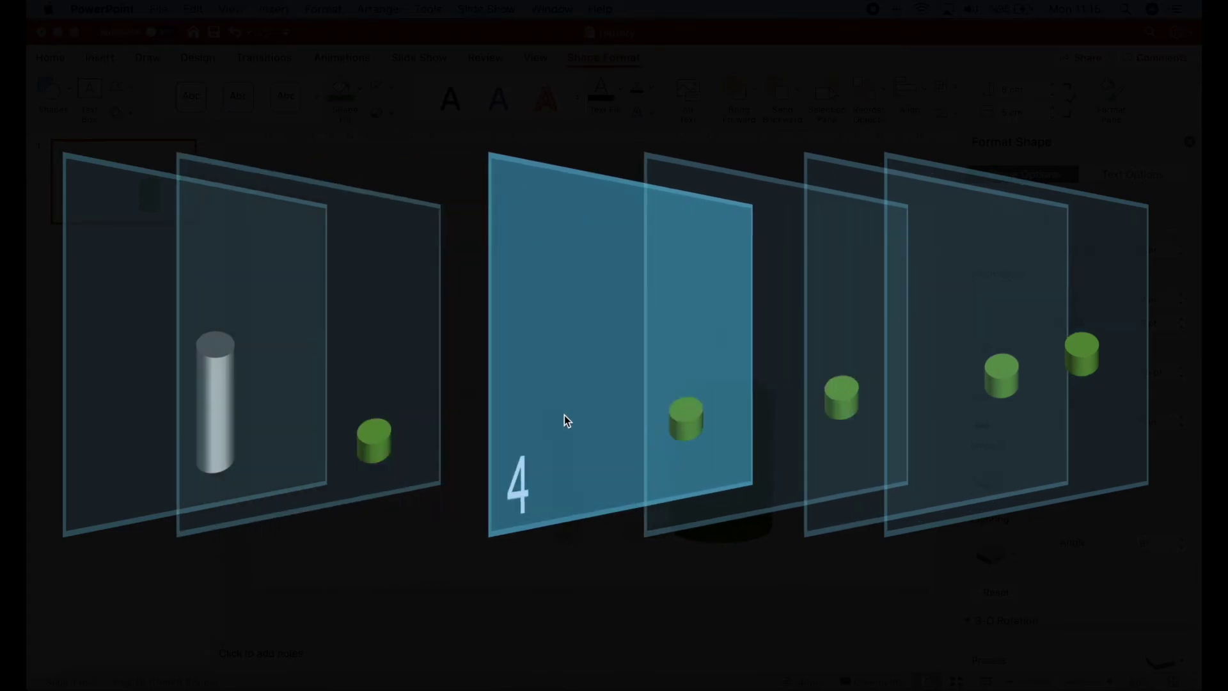
key(Return)
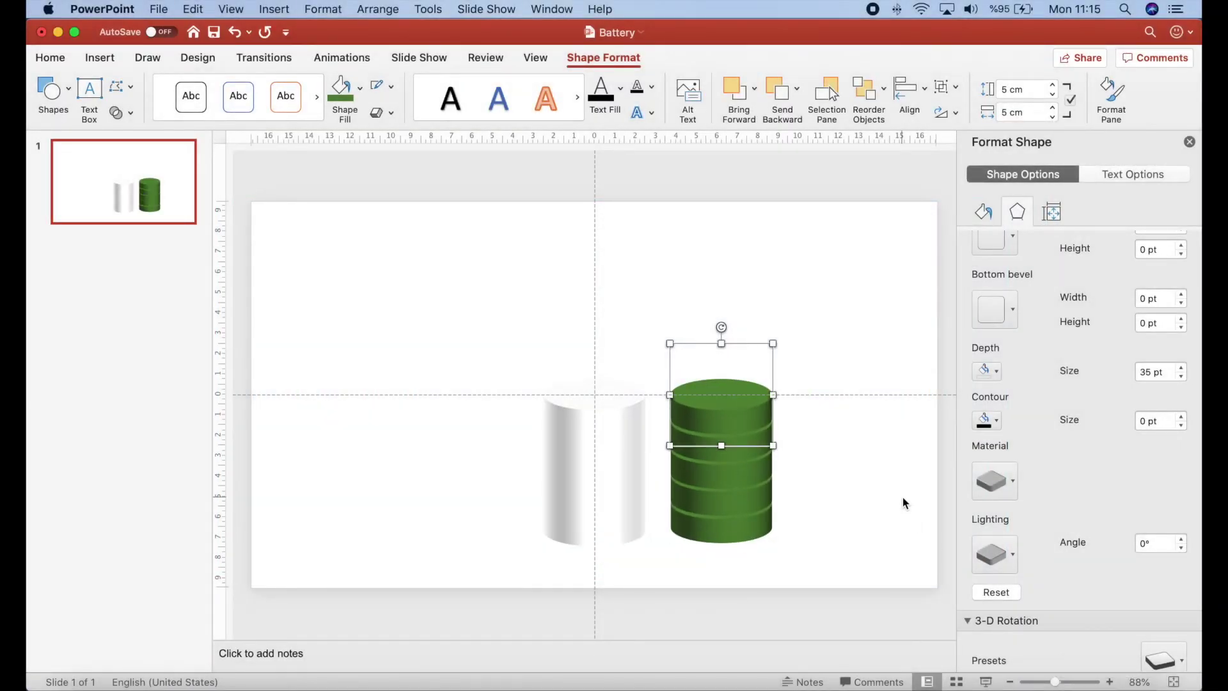
click(903, 502)
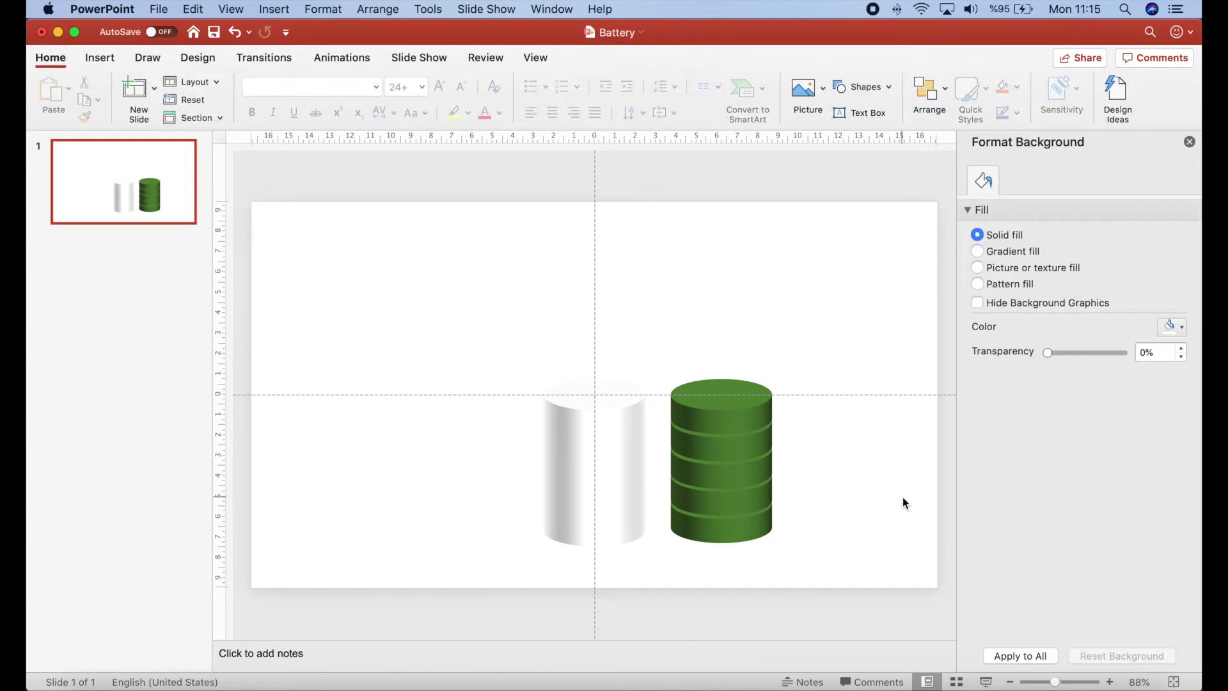
click(233, 33)
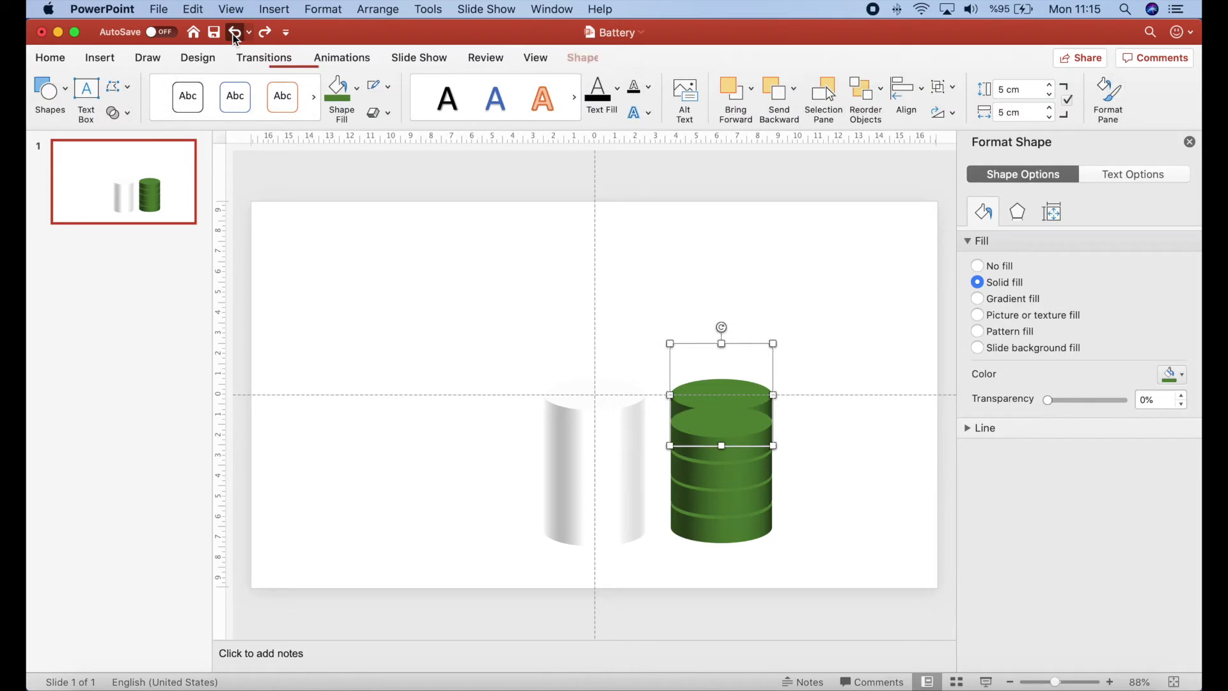
click(233, 33)
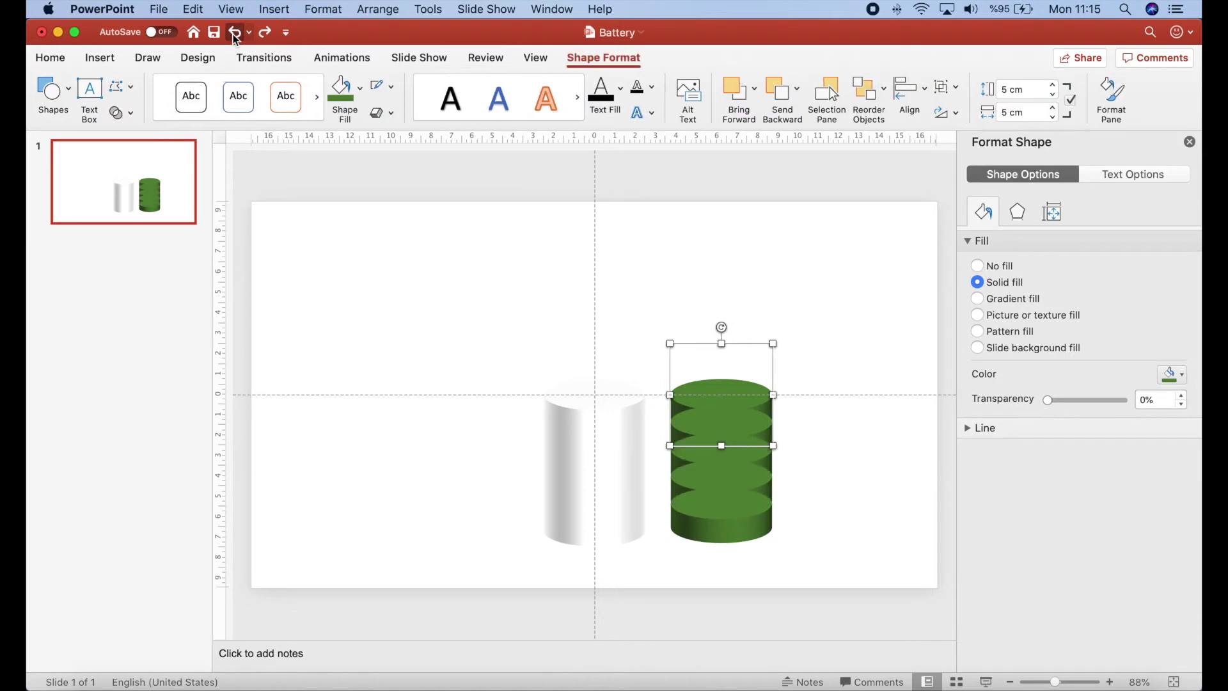
click(266, 33)
click(266, 34)
click(266, 33)
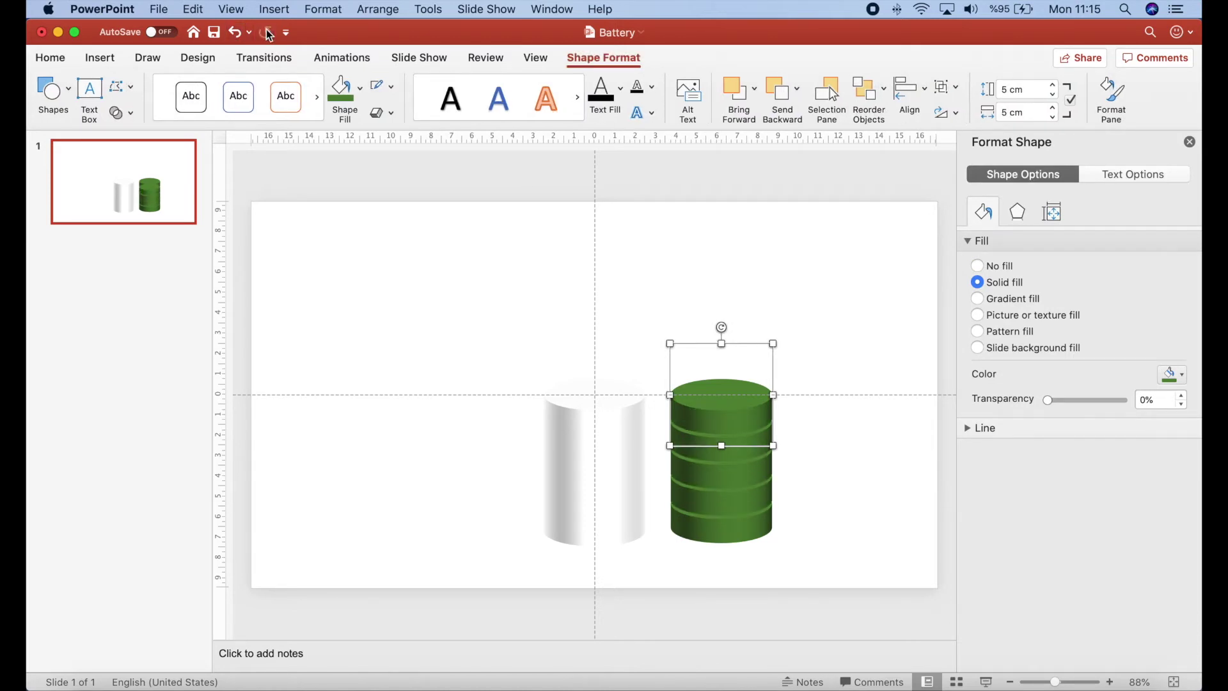
click(845, 446)
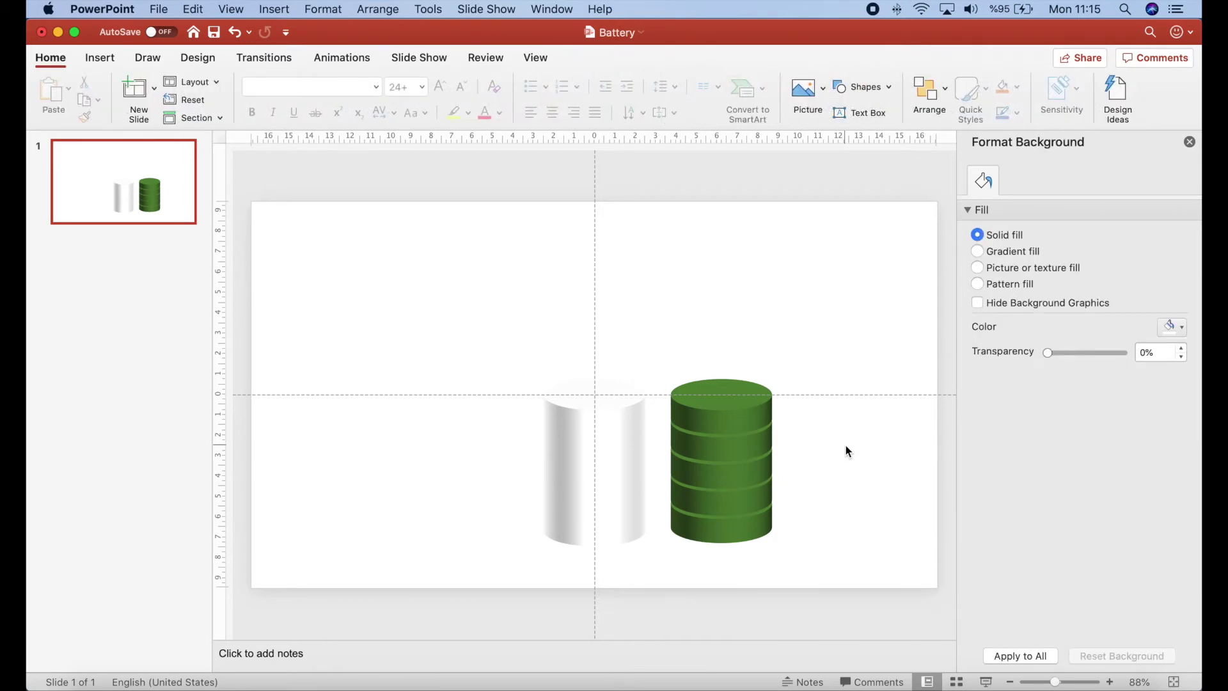
Move the top disc aside, fill it grey and size it to 1 cm
drag(724, 400, 851, 400)
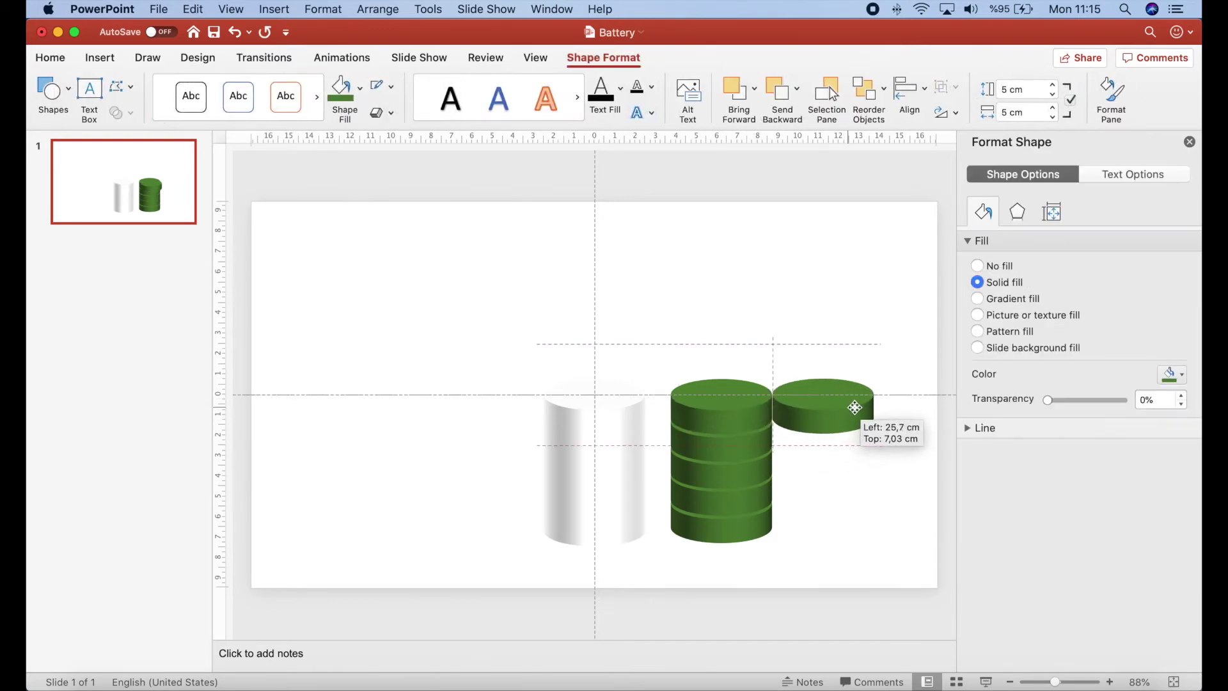
click(354, 85)
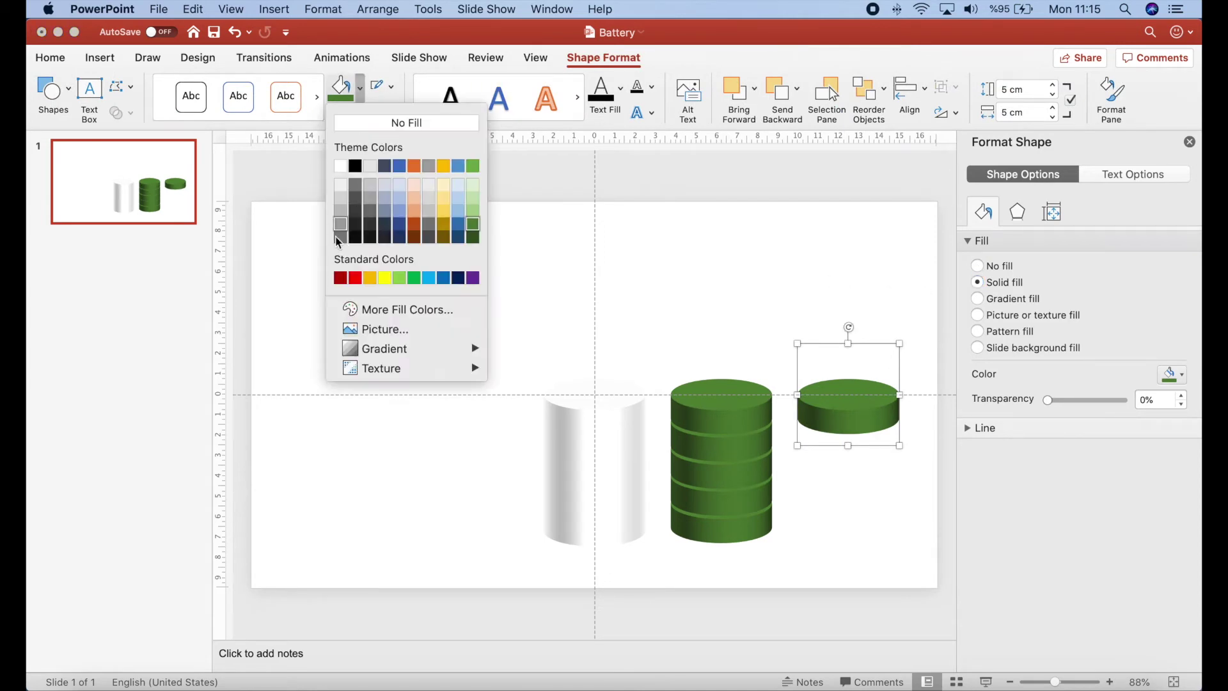
click(337, 244)
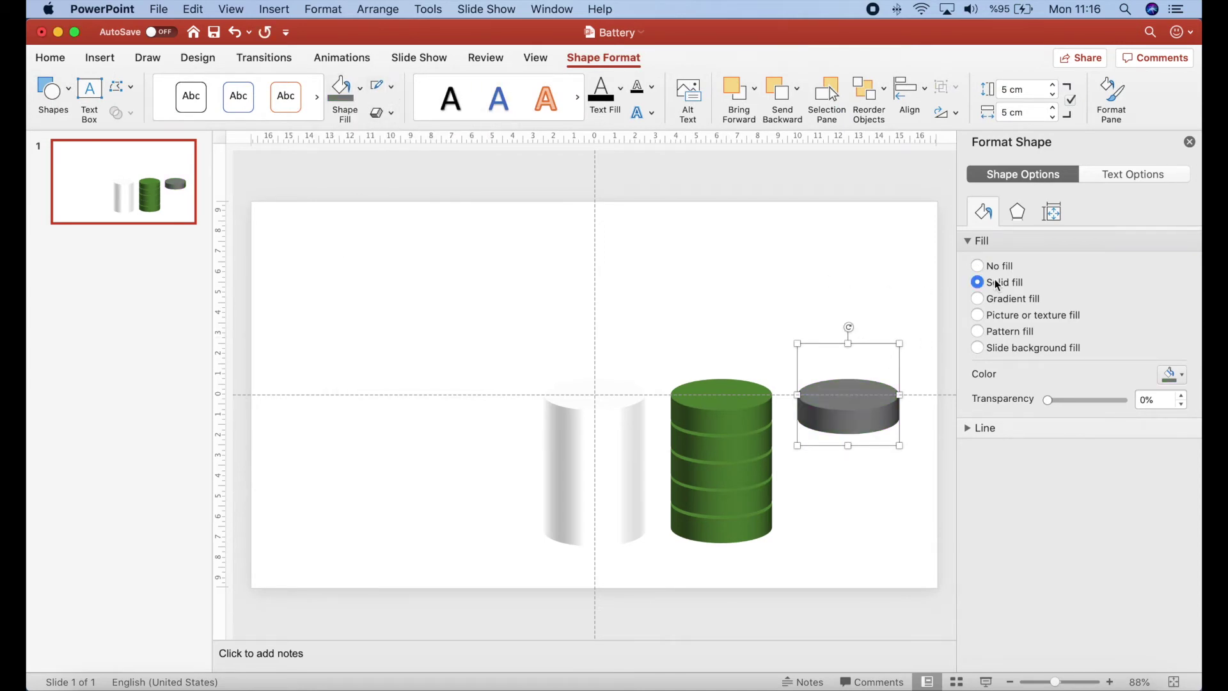
click(1035, 92)
text(1)
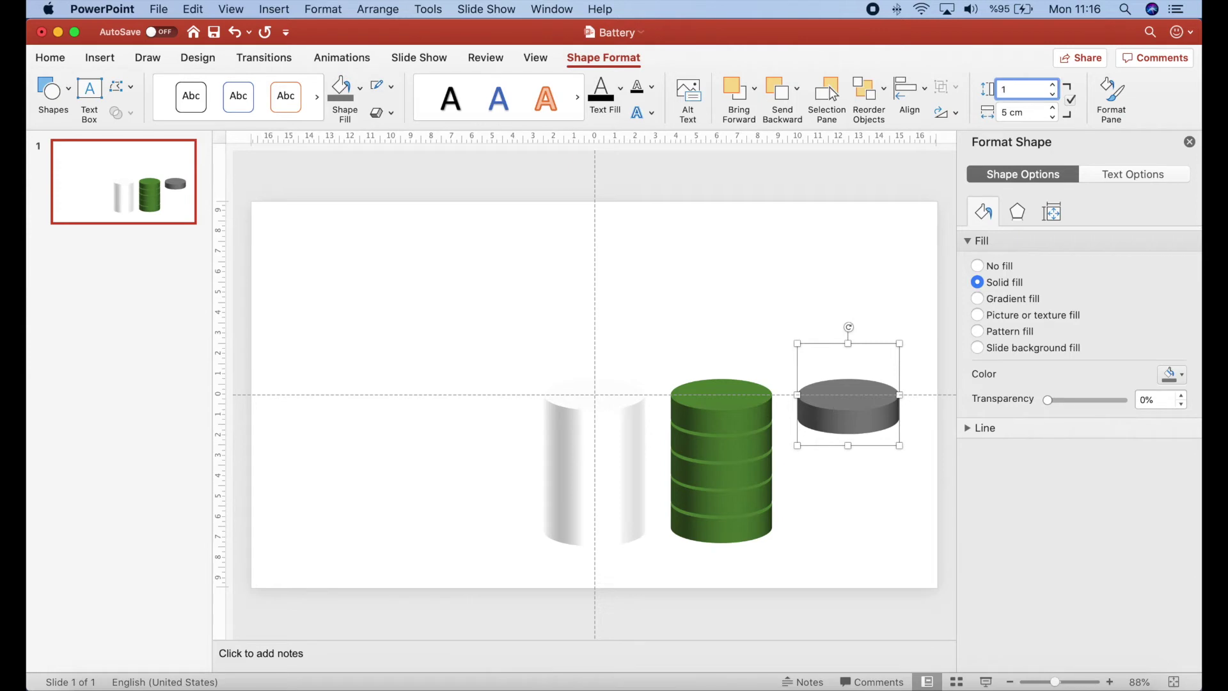
key(Return)
Give the small grey disc a 3-D depth of 10 pt
click(1019, 212)
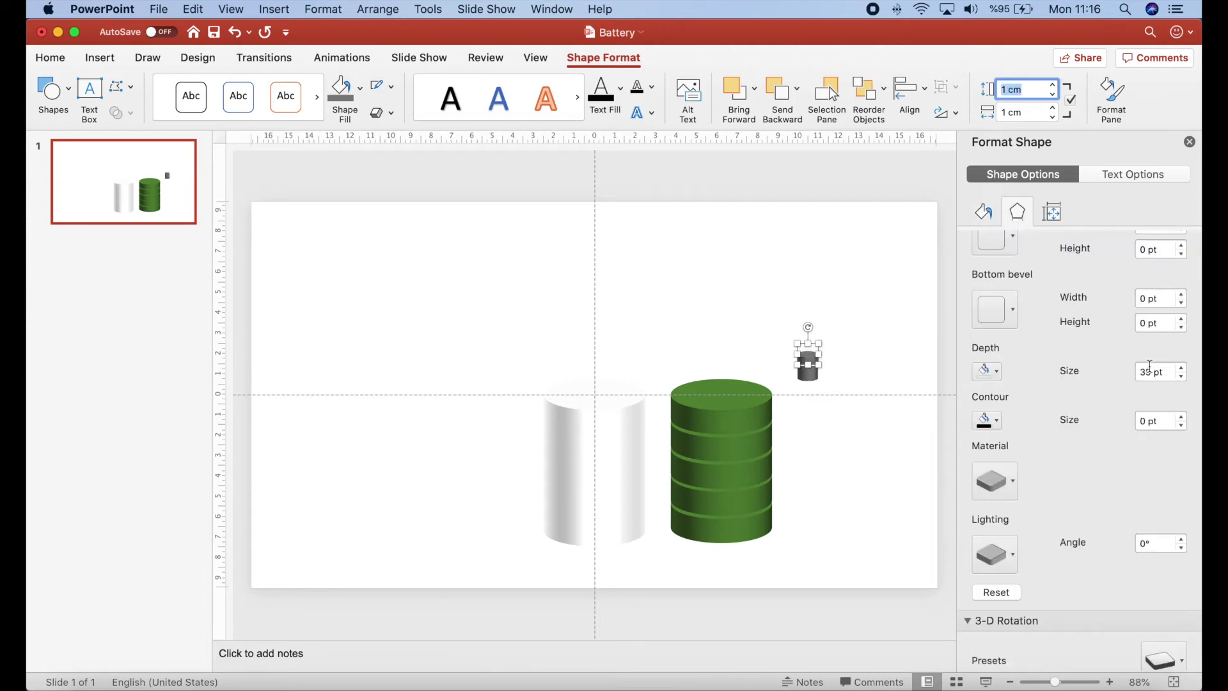
click(1159, 370)
text(10)
key(Return)
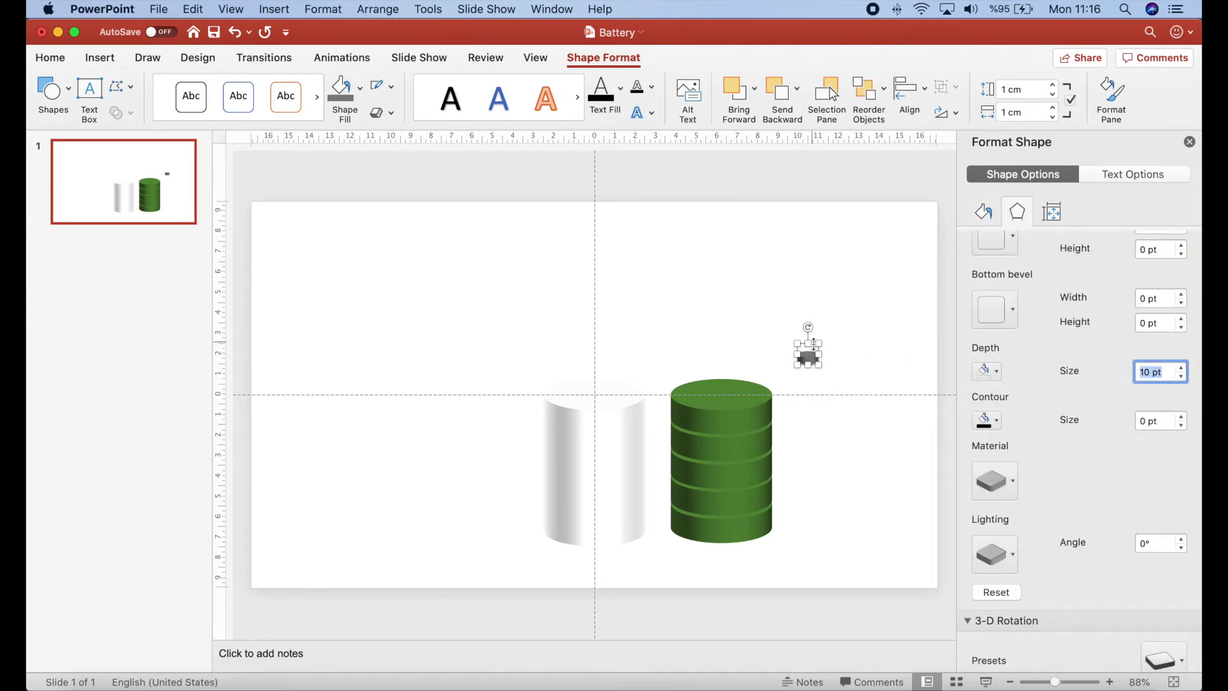
Place the grey cap on the white cylinder and clear its distance from ground
drag(815, 363, 597, 401)
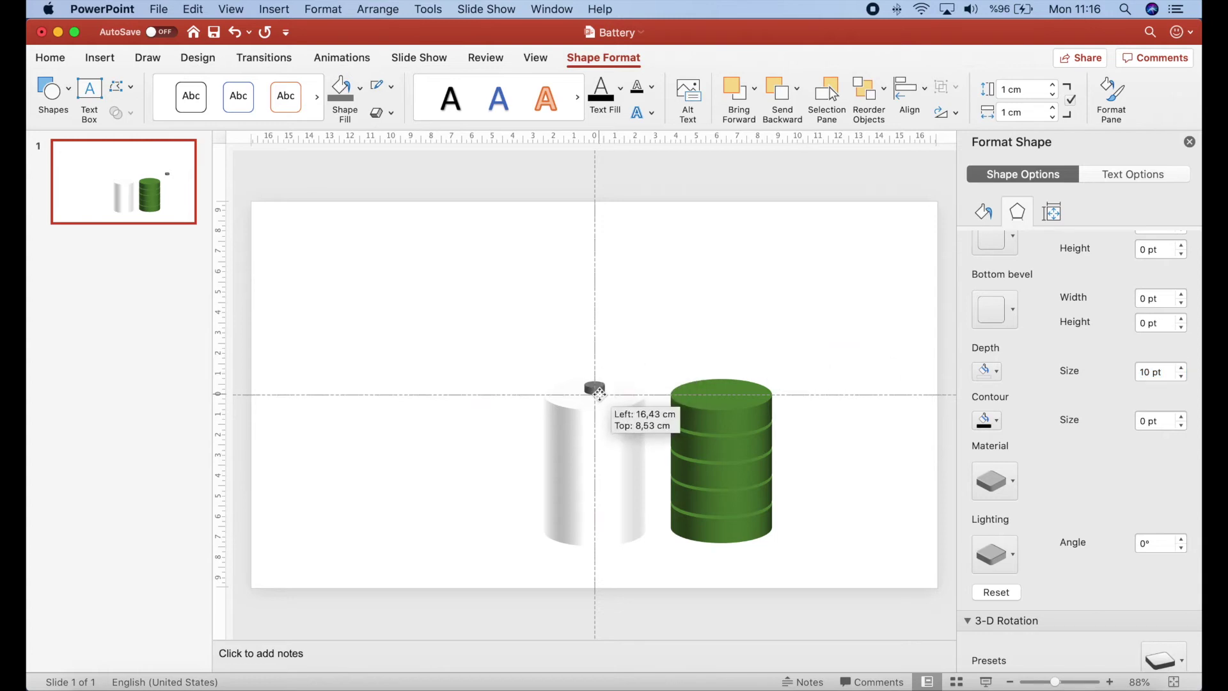
click(595, 400)
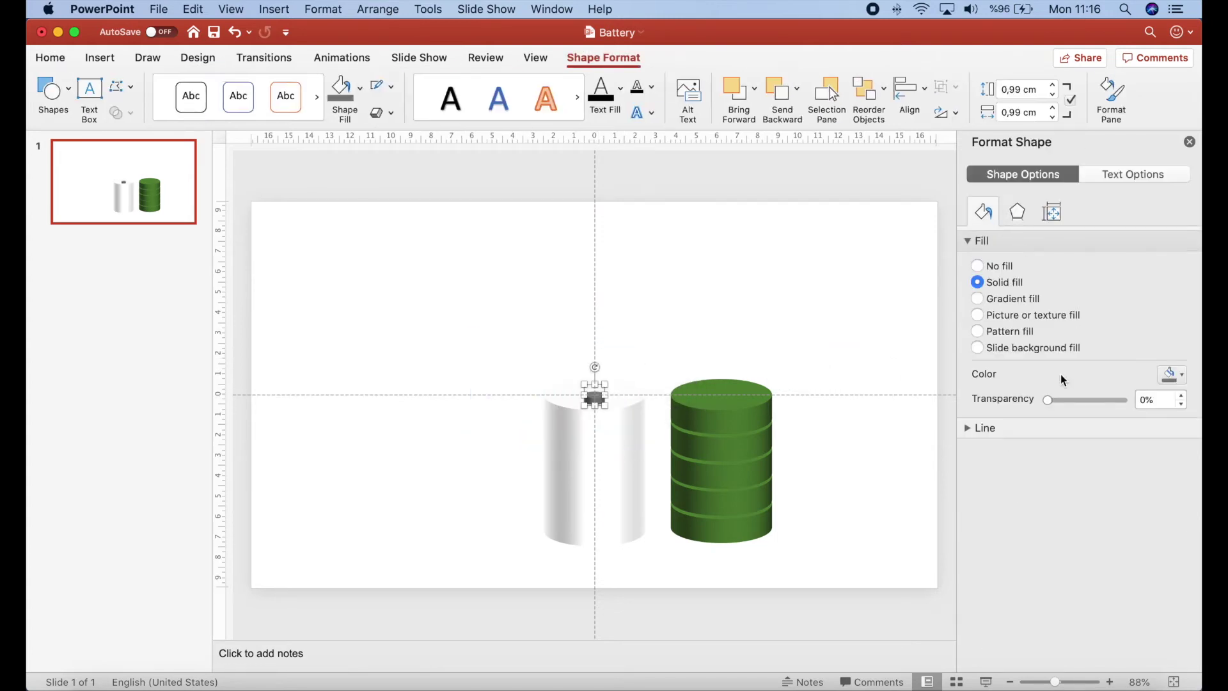
click(1144, 628)
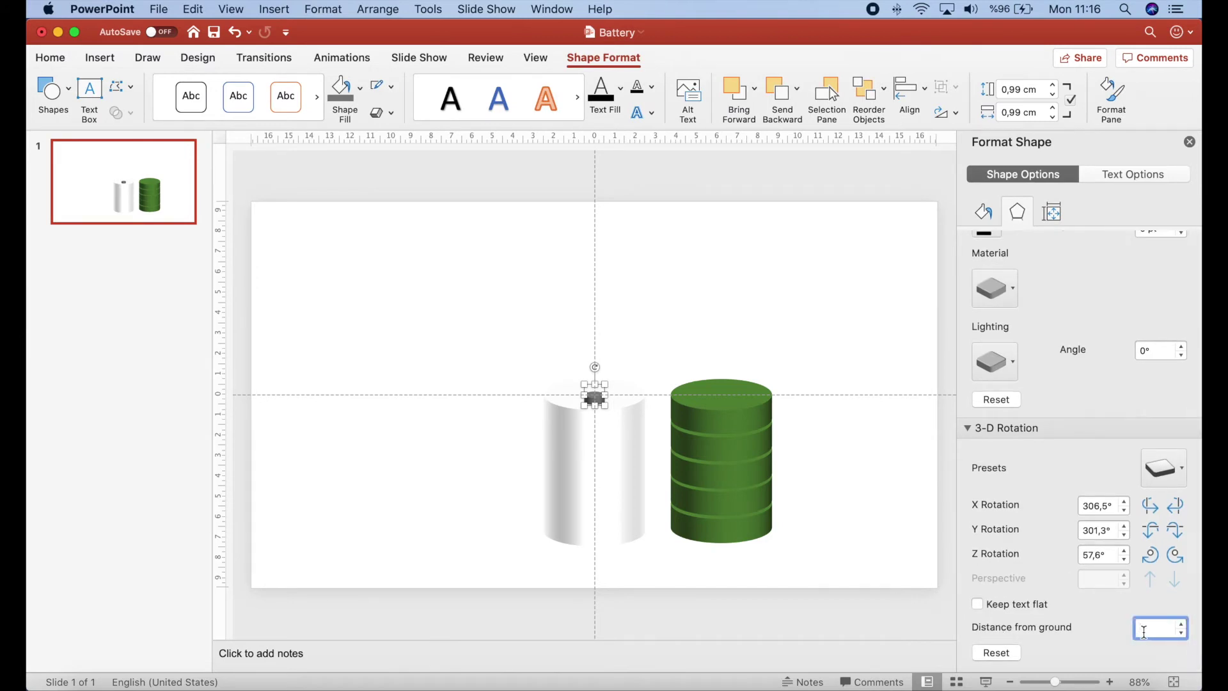
text(10)
scroll(1156, 330, up, 3)
scroll(1110, 576, down, 3)
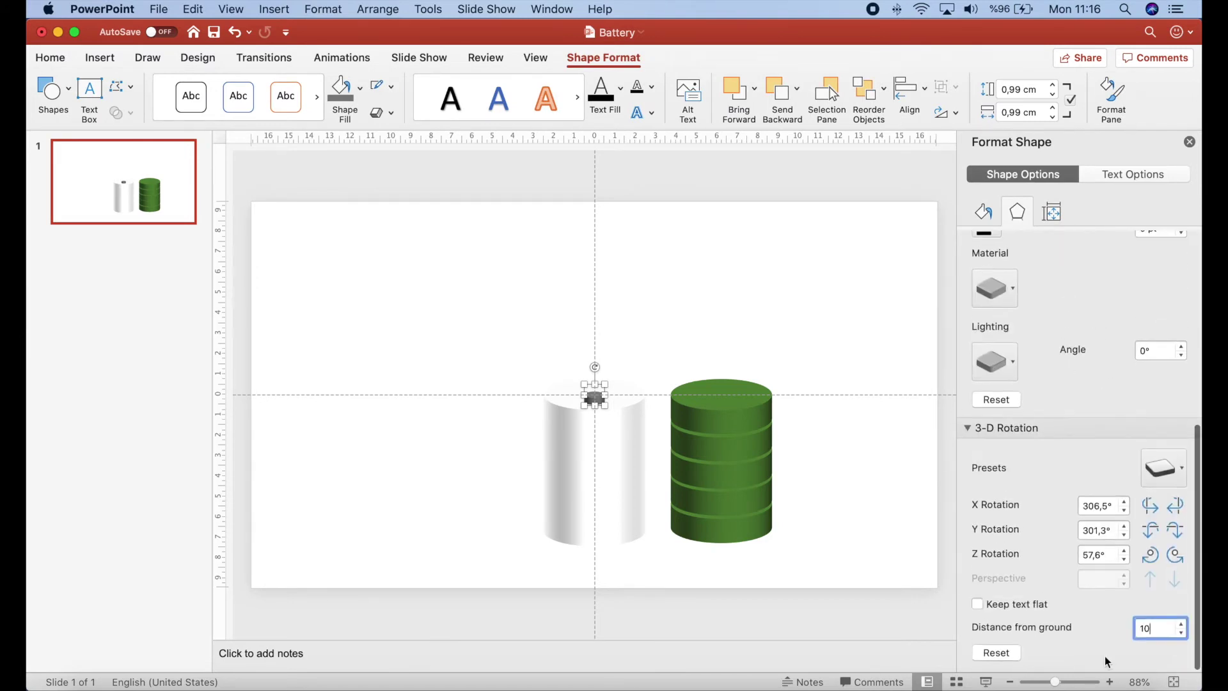
key(BackSpace)
key(BackSpace)
drag(491, 299, 899, 549)
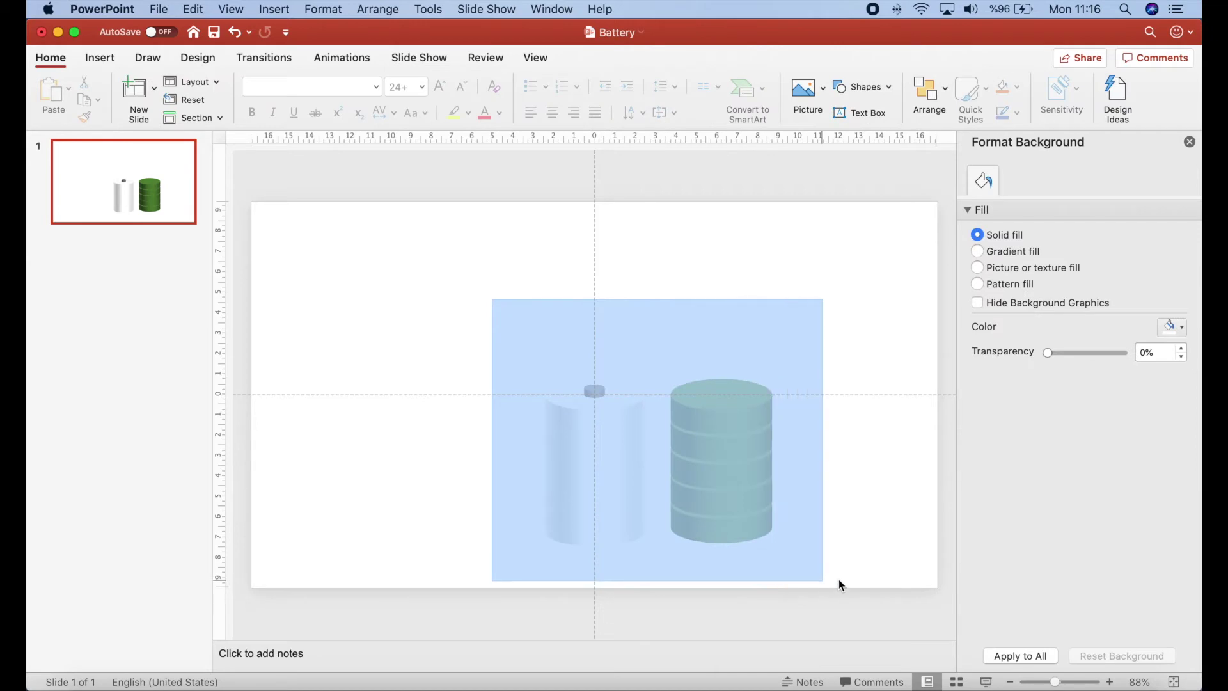
Align both cylinders and the cap by center and middle into one stack
drag(492, 300, 861, 580)
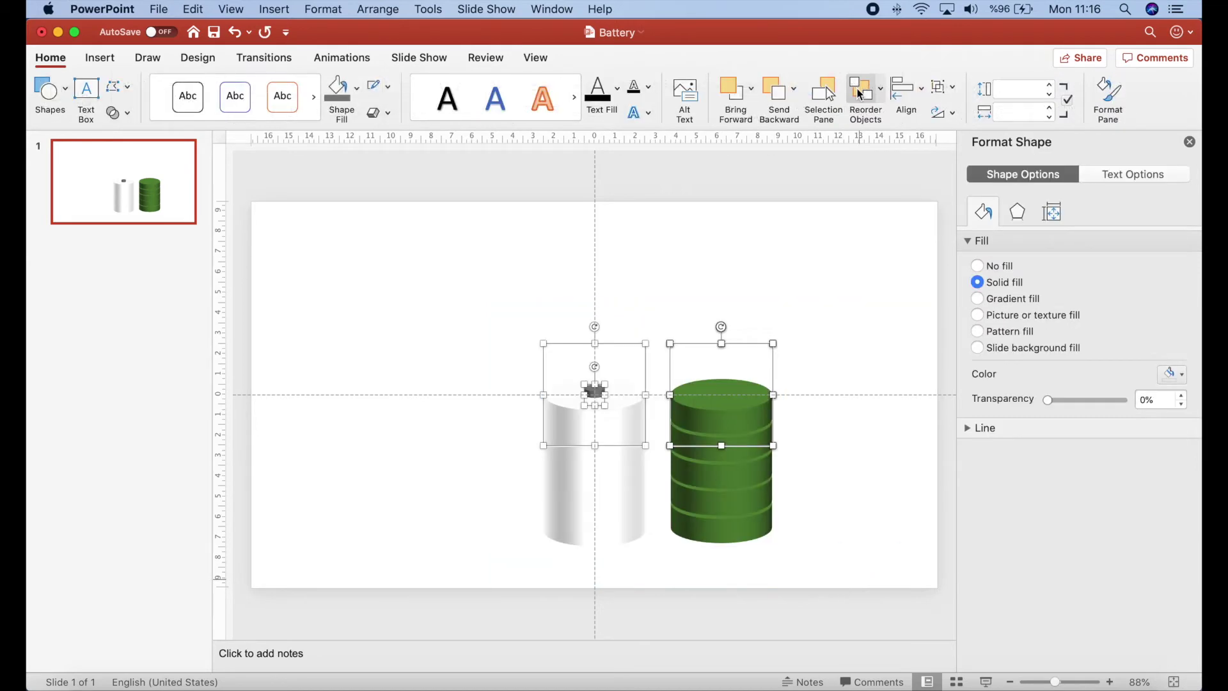
click(937, 91)
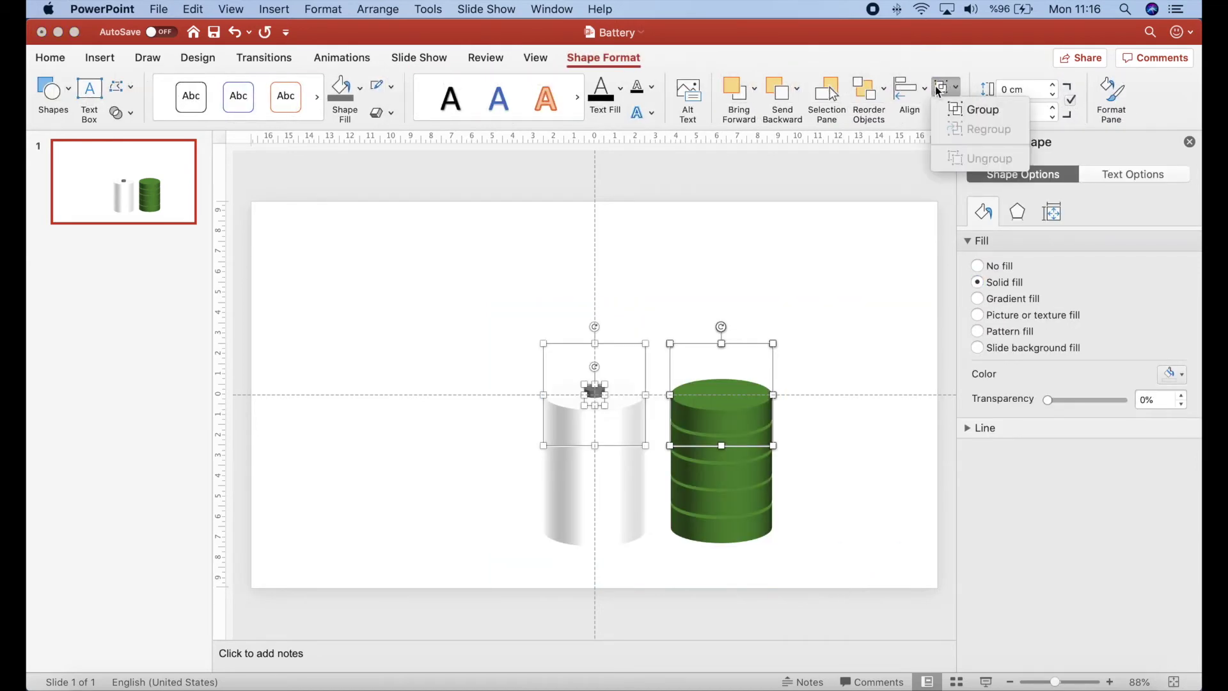
click(906, 90)
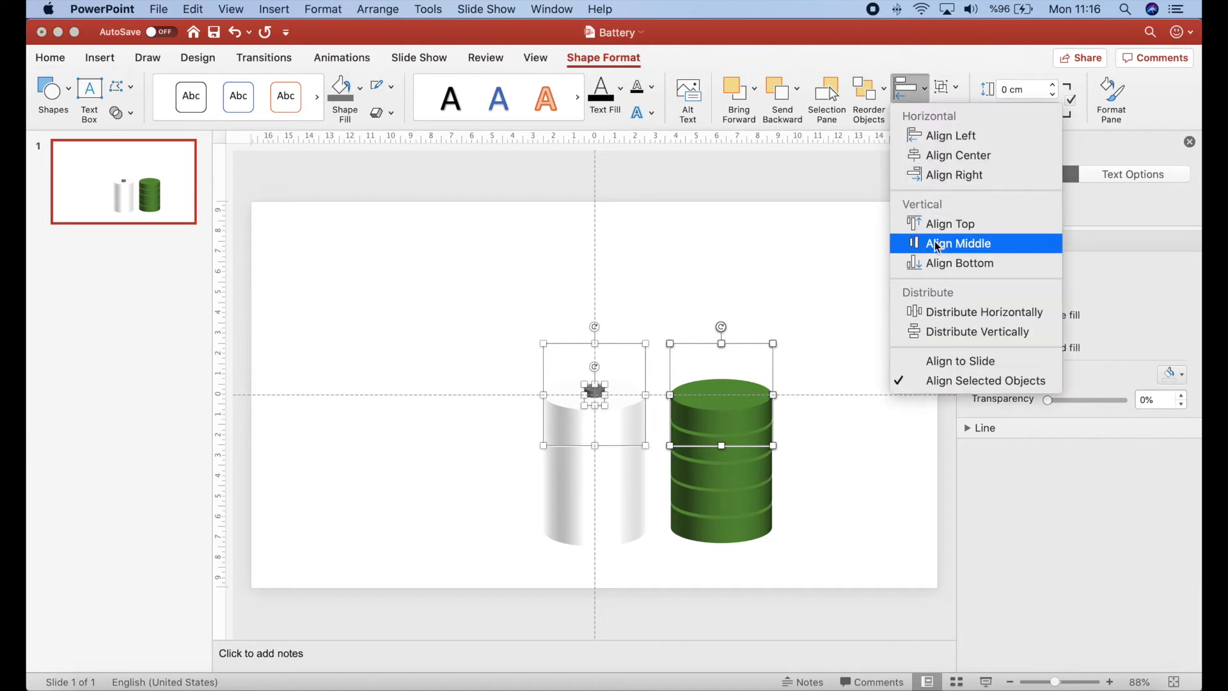
click(936, 155)
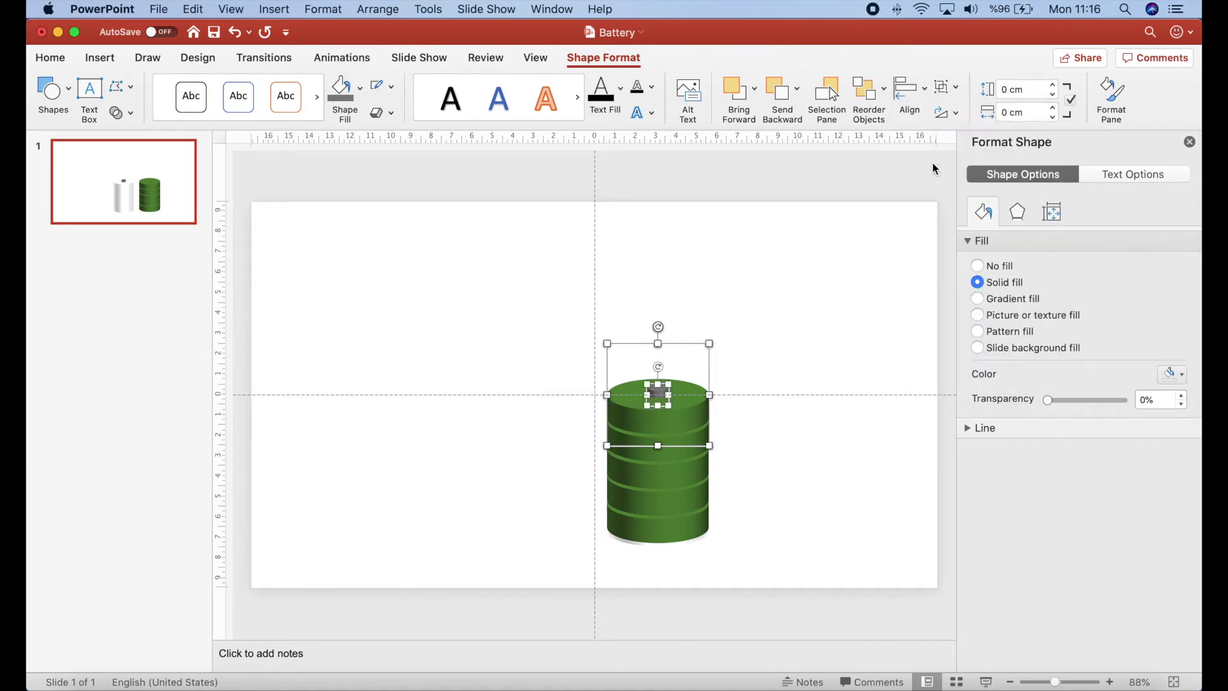
click(908, 90)
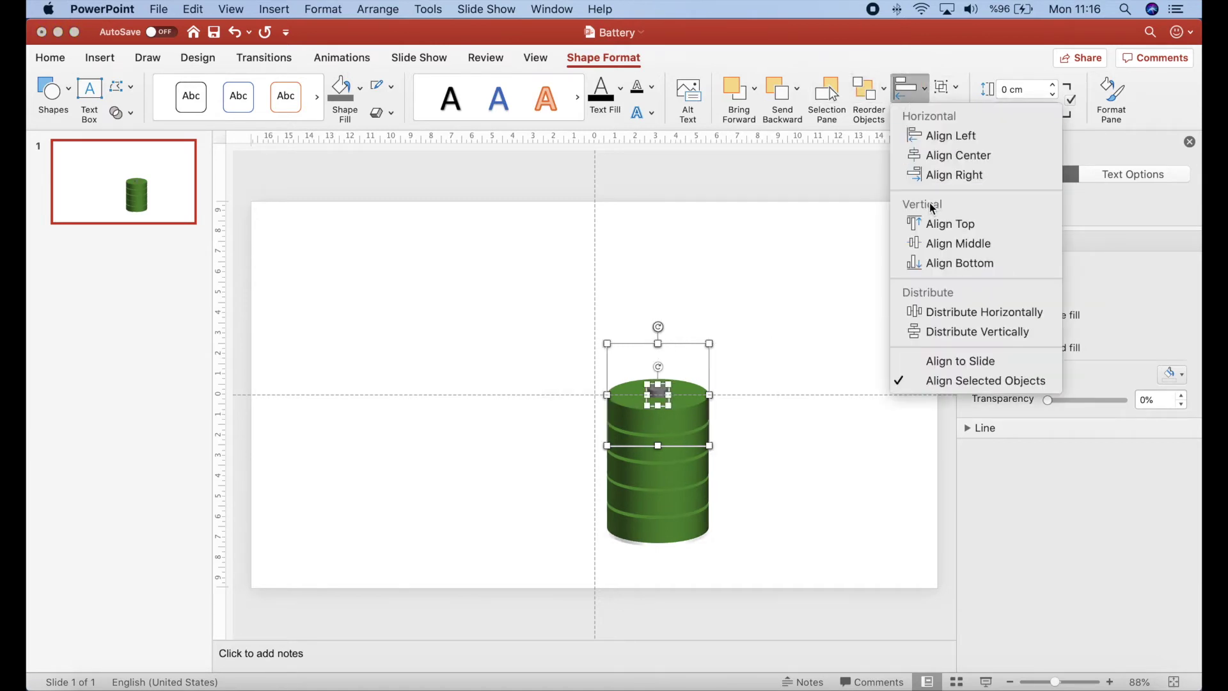
click(924, 241)
Reselect the stacked shapes and move the battery to the slide centre
click(749, 323)
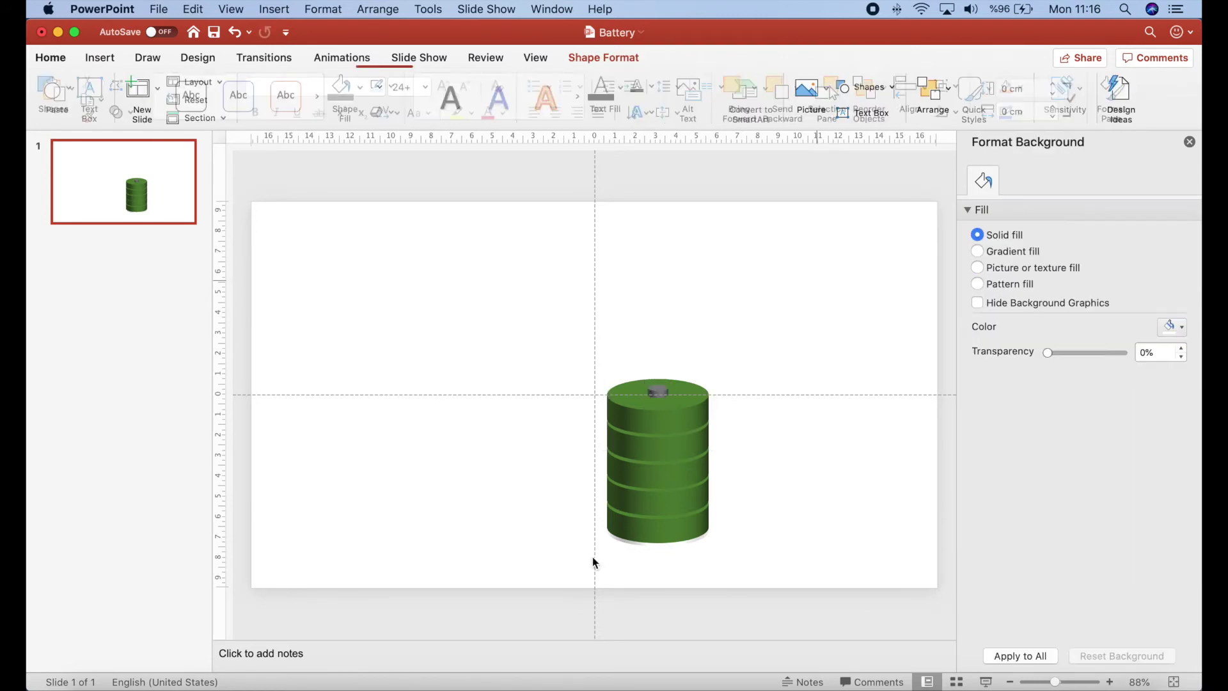
drag(591, 562, 737, 327)
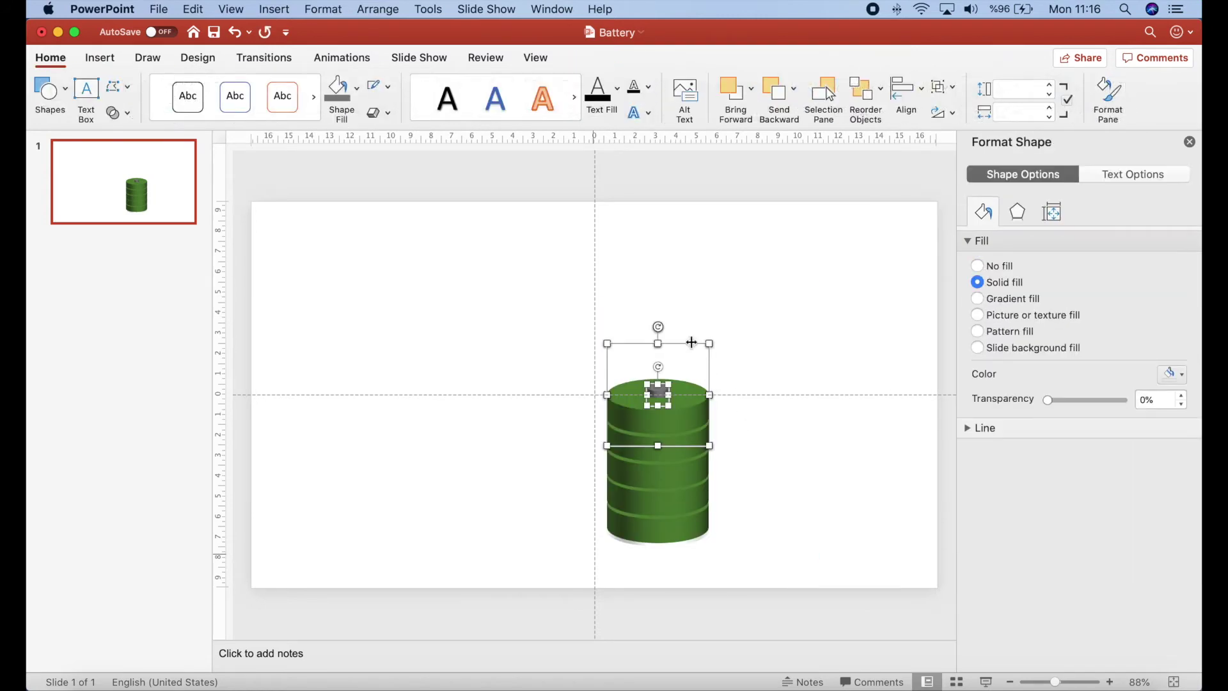
drag(710, 361, 651, 357)
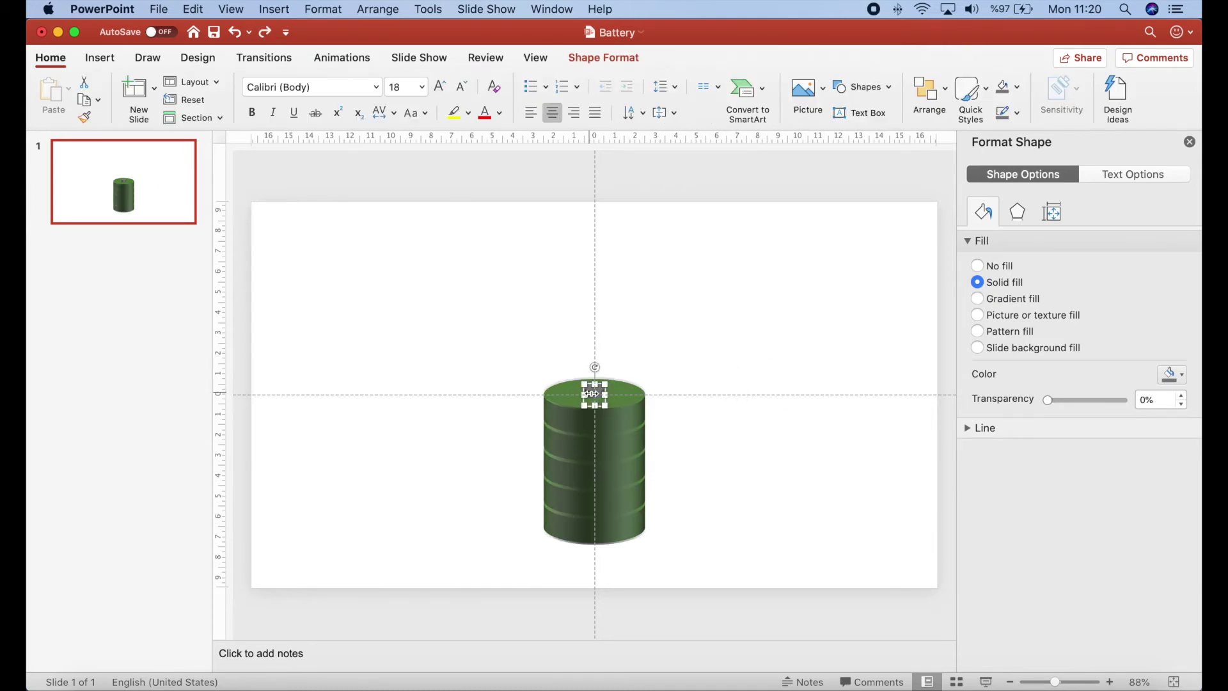
Pull the cap left and the cylinder right, and spread the discs diagonally
drag(593, 392, 434, 392)
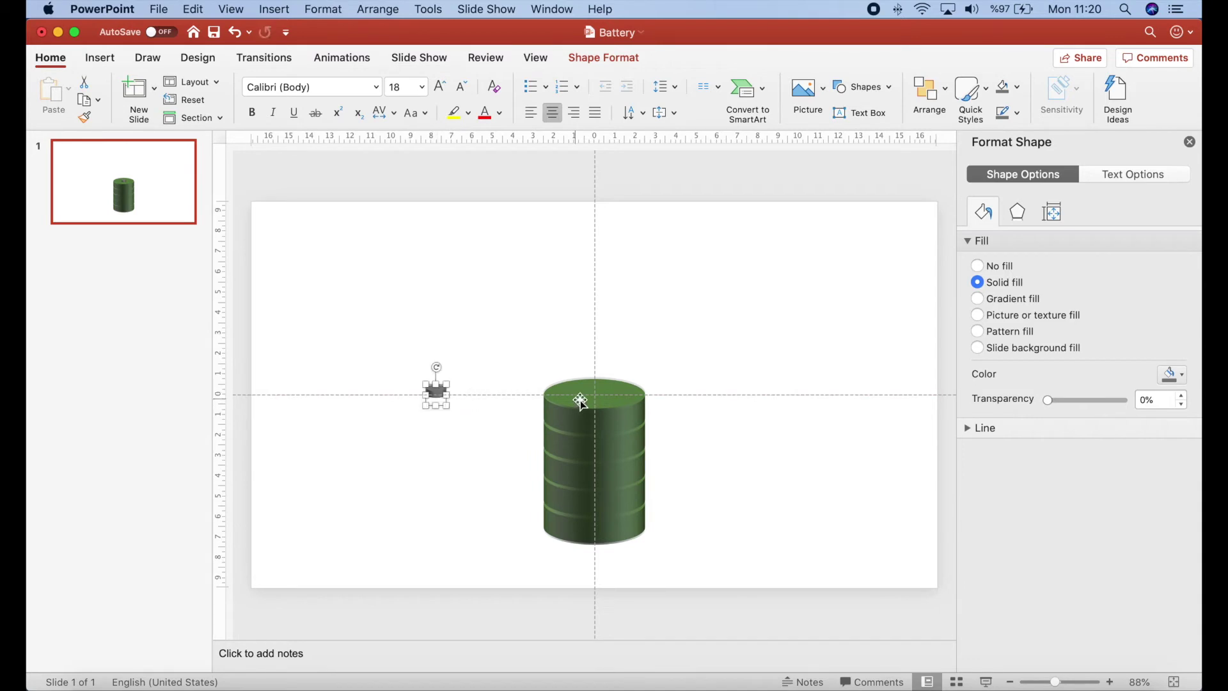
mouse_move(587, 402)
mouse_down()
mouse_move(845, 399)
mouse_move(638, 423)
mouse_up()
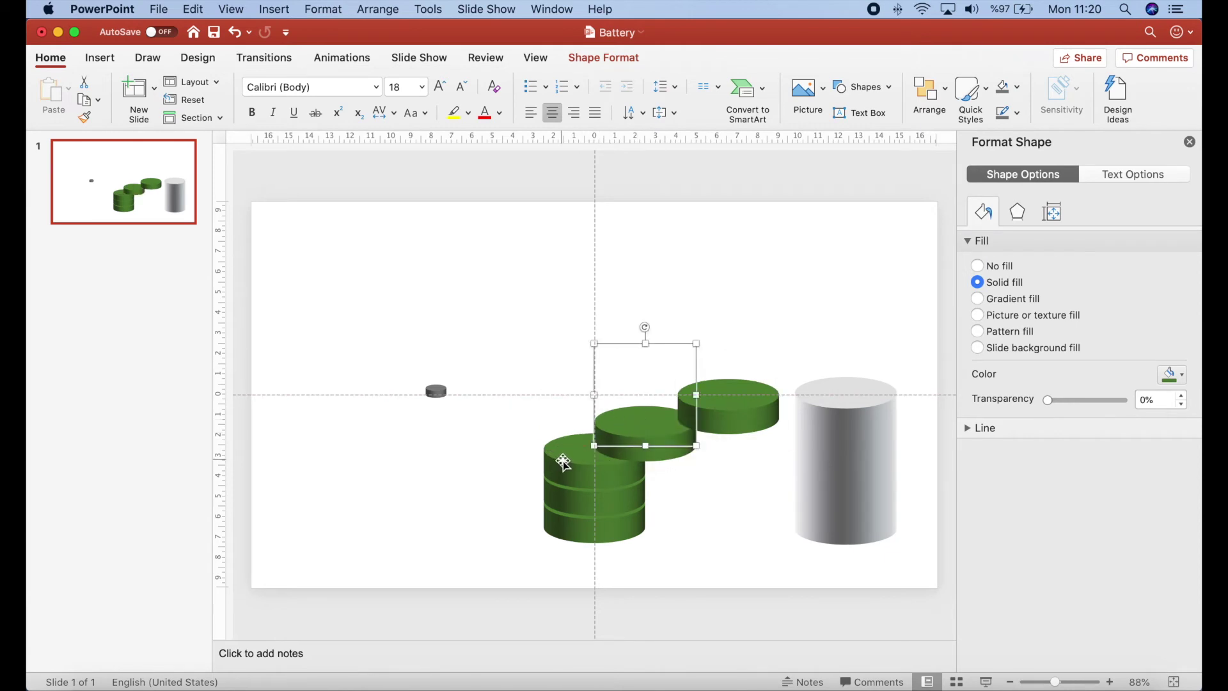
drag(562, 467, 526, 463)
drag(575, 504, 471, 504)
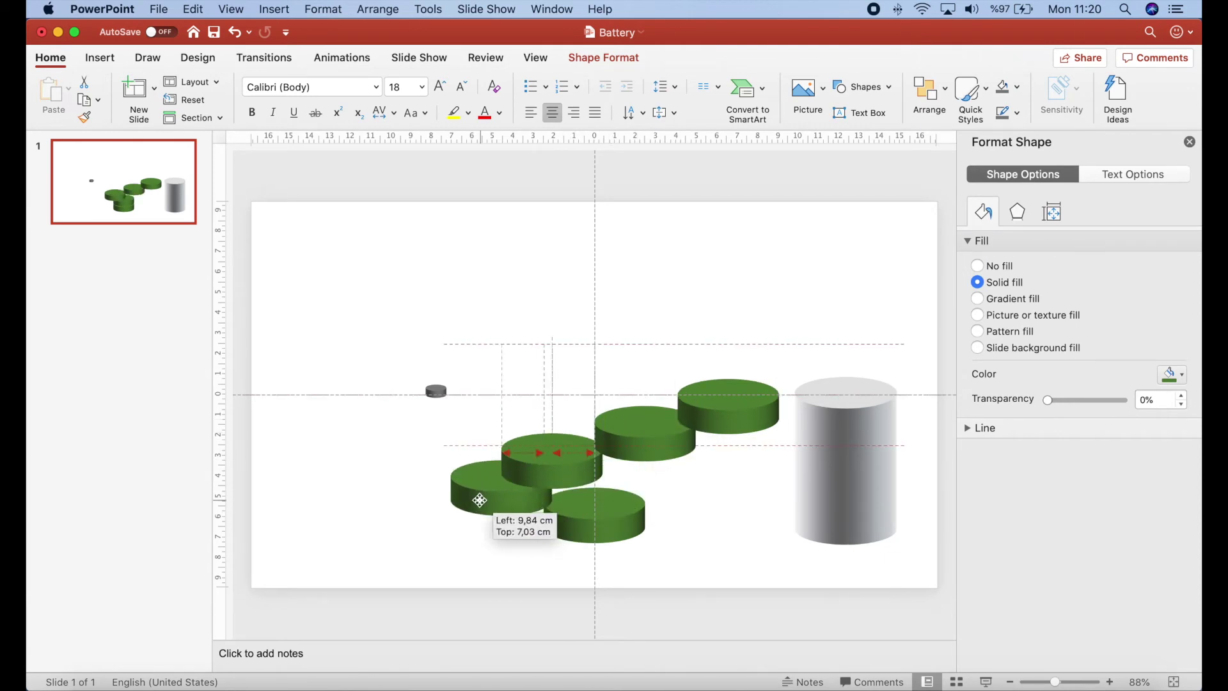
drag(562, 513, 389, 520)
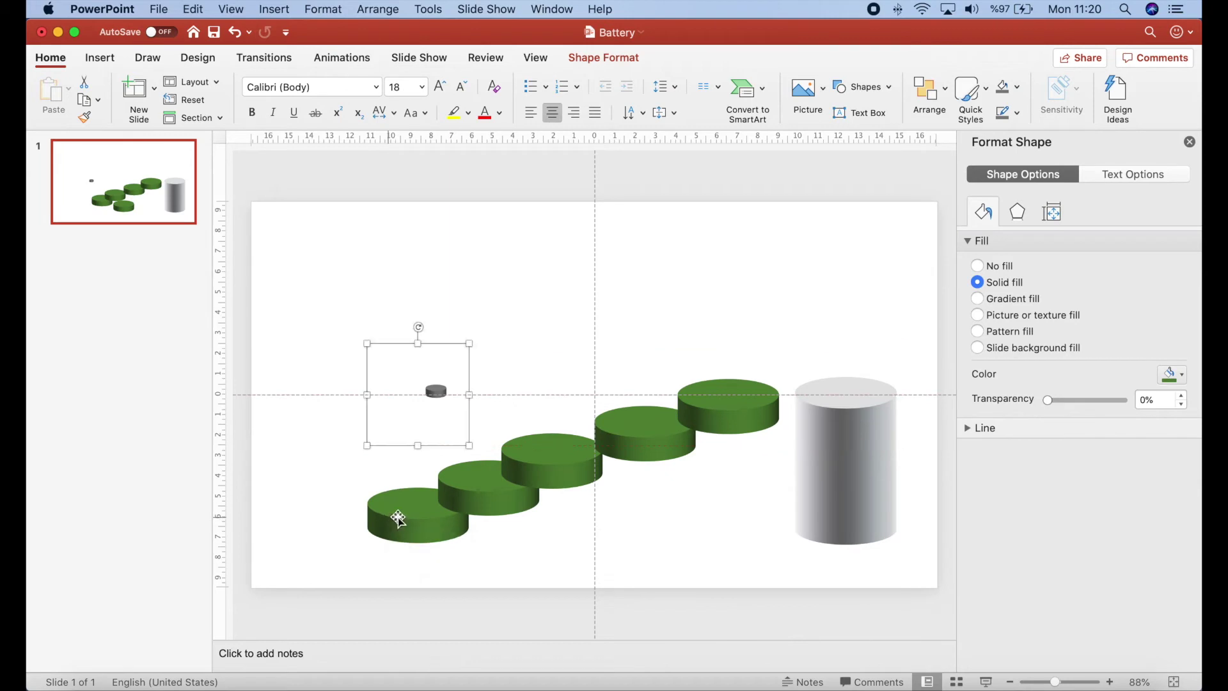
Select the grey cylinder, then the small grey cap
click(730, 299)
click(844, 459)
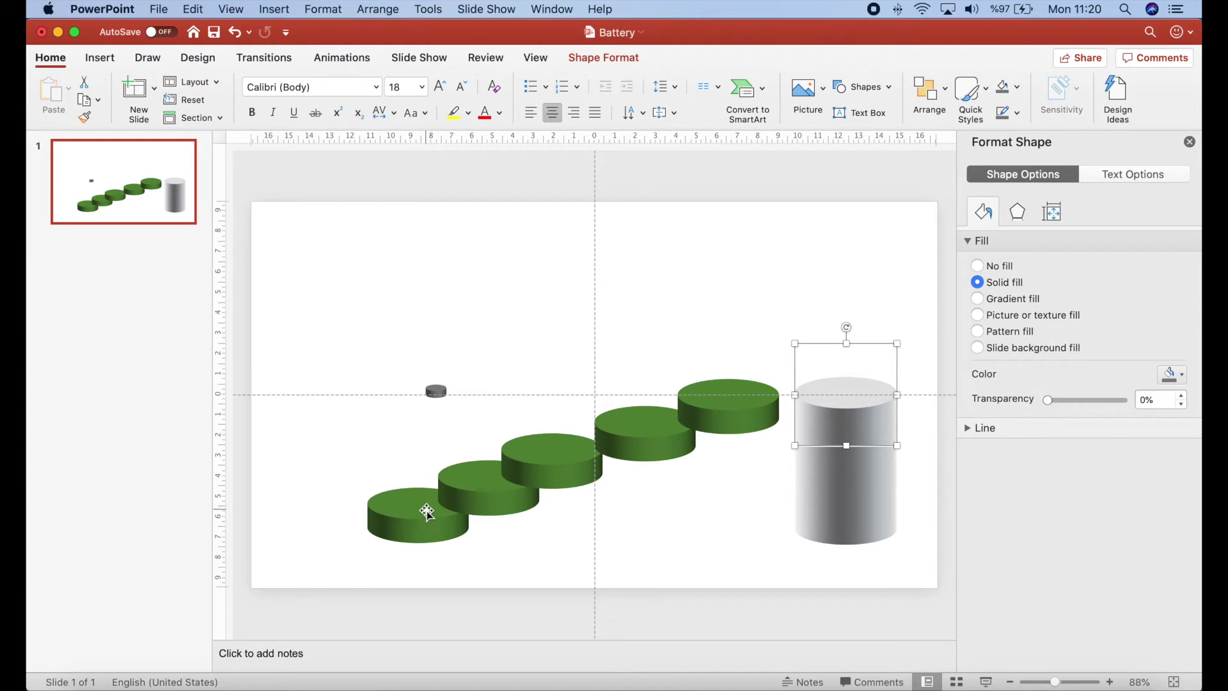
click(436, 390)
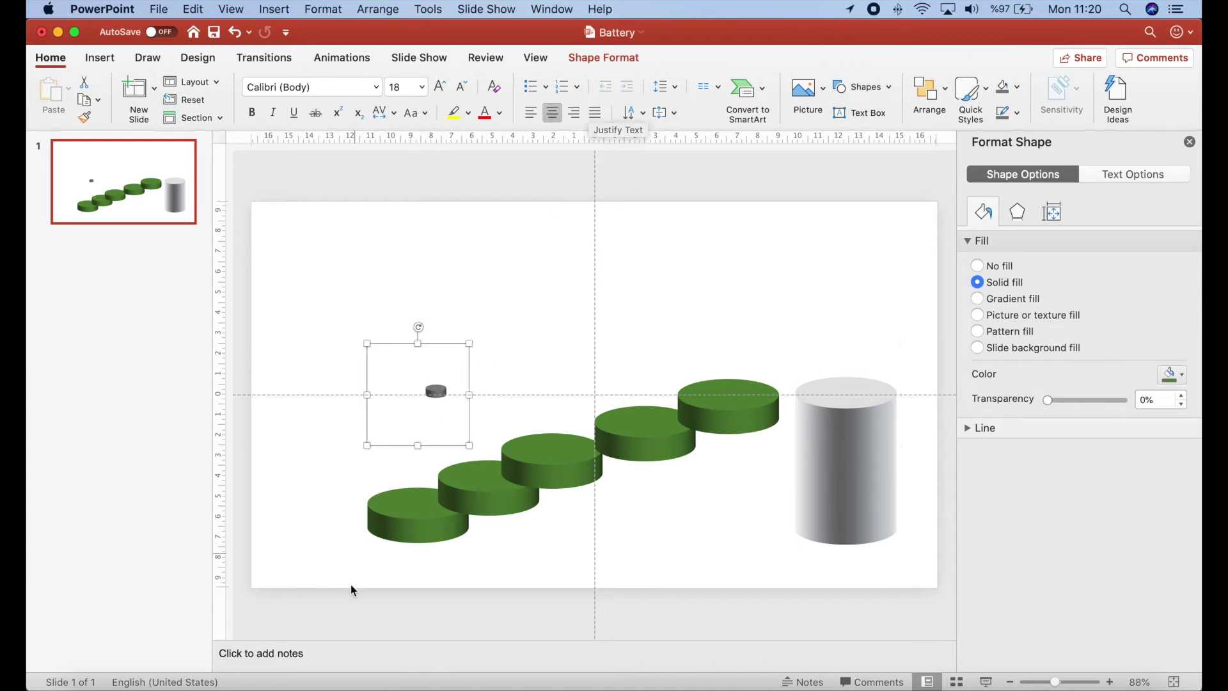
Add an Appear animation to the grey cap, Oval 10
click(325, 61)
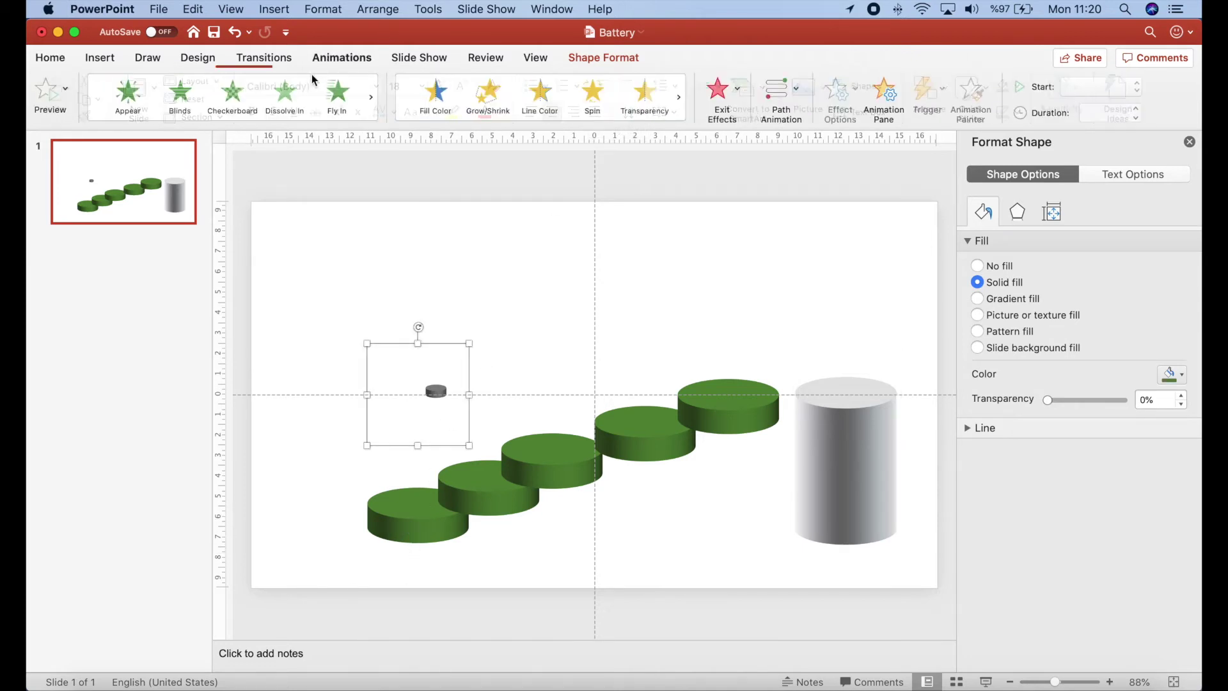
click(125, 89)
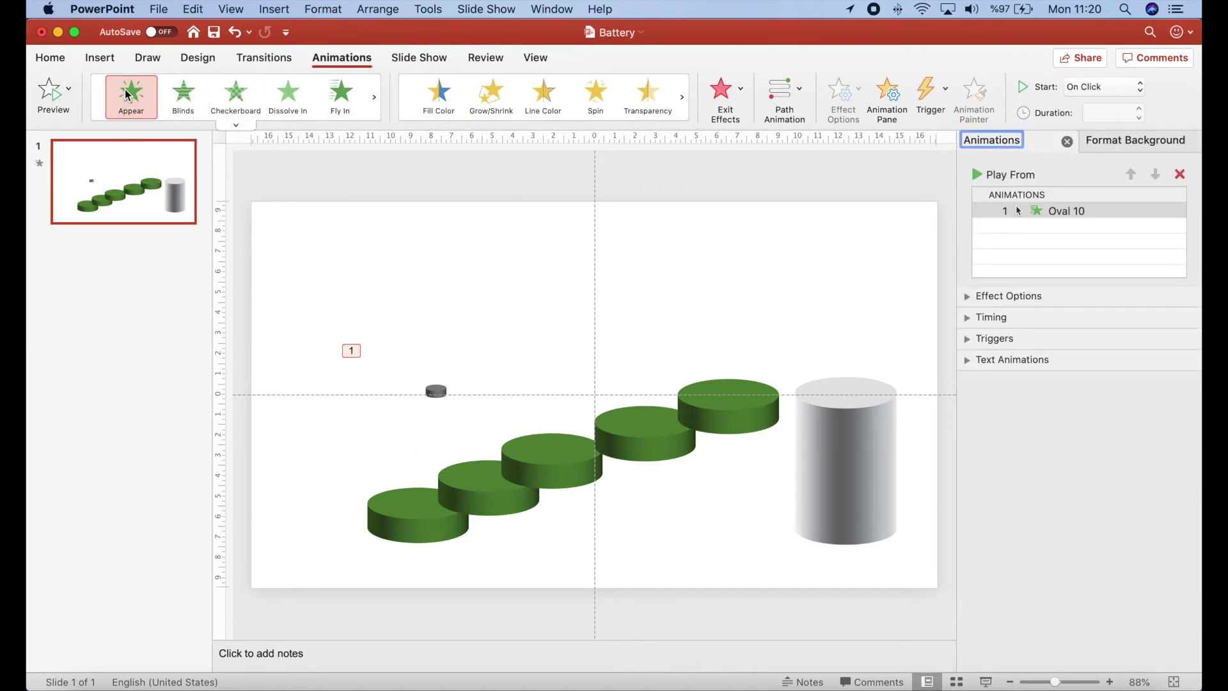
click(967, 297)
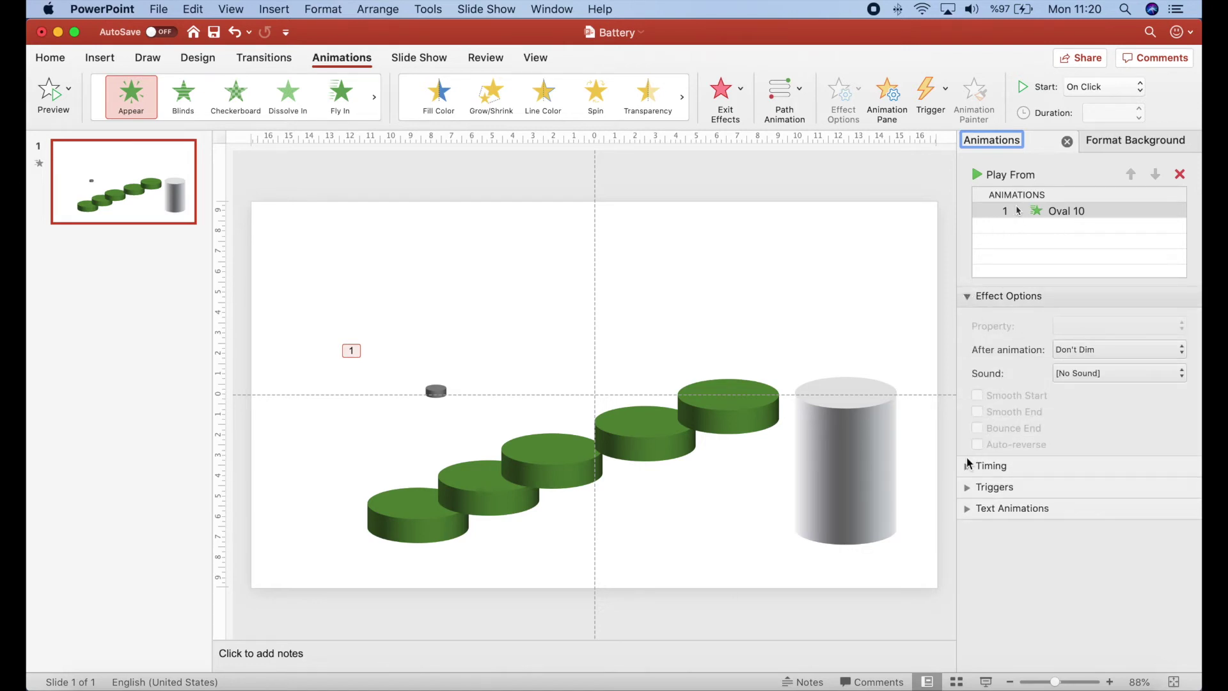
Set Oval 10's animation to start With Previous after a 1-second delay
click(967, 466)
click(1103, 496)
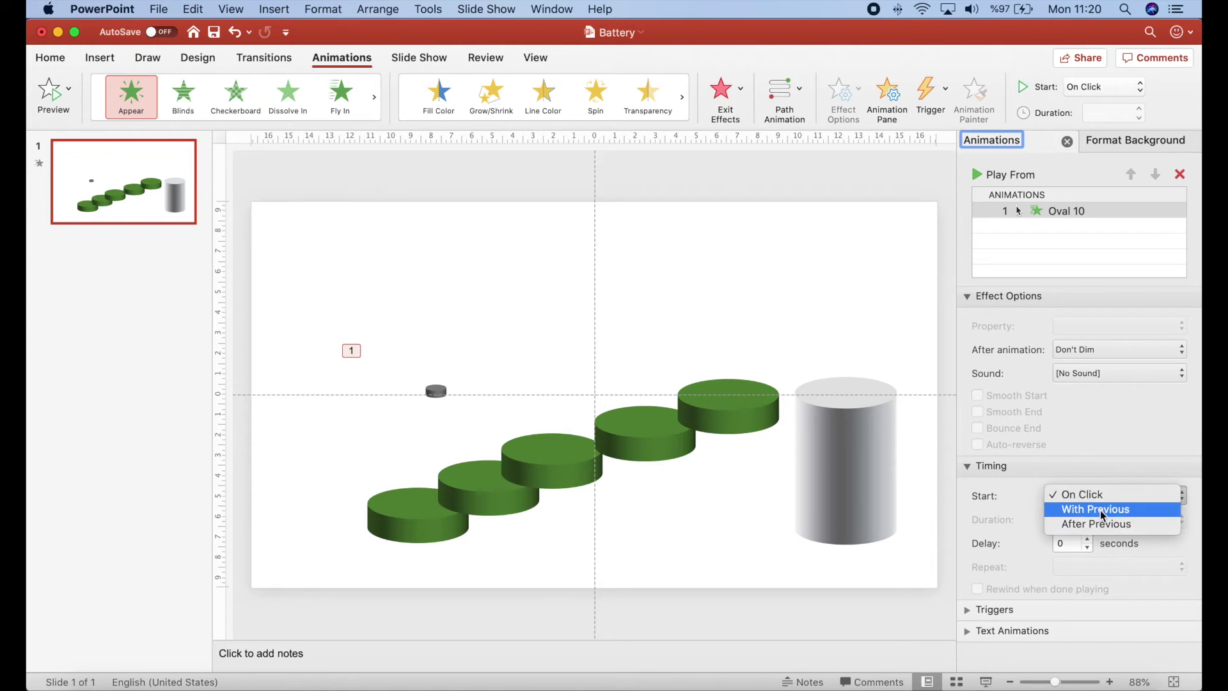
click(1101, 509)
click(1057, 543)
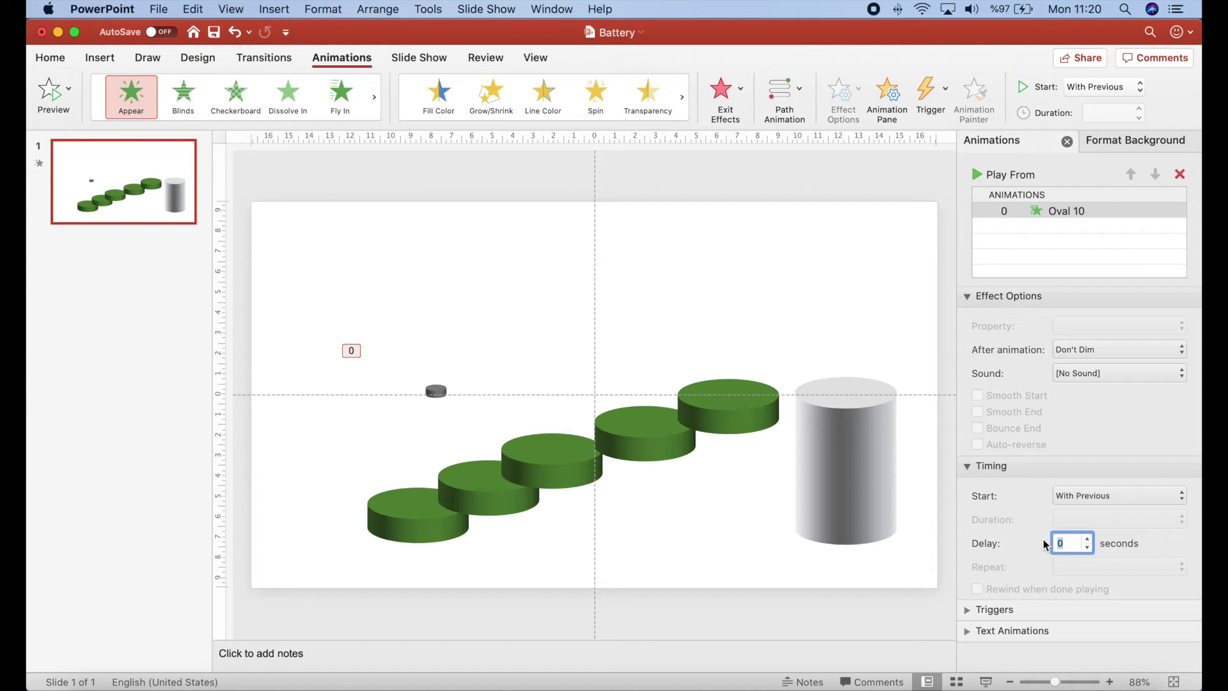
text(1)
Check the Triggers and text animation options, then deselect Oval 10
click(967, 611)
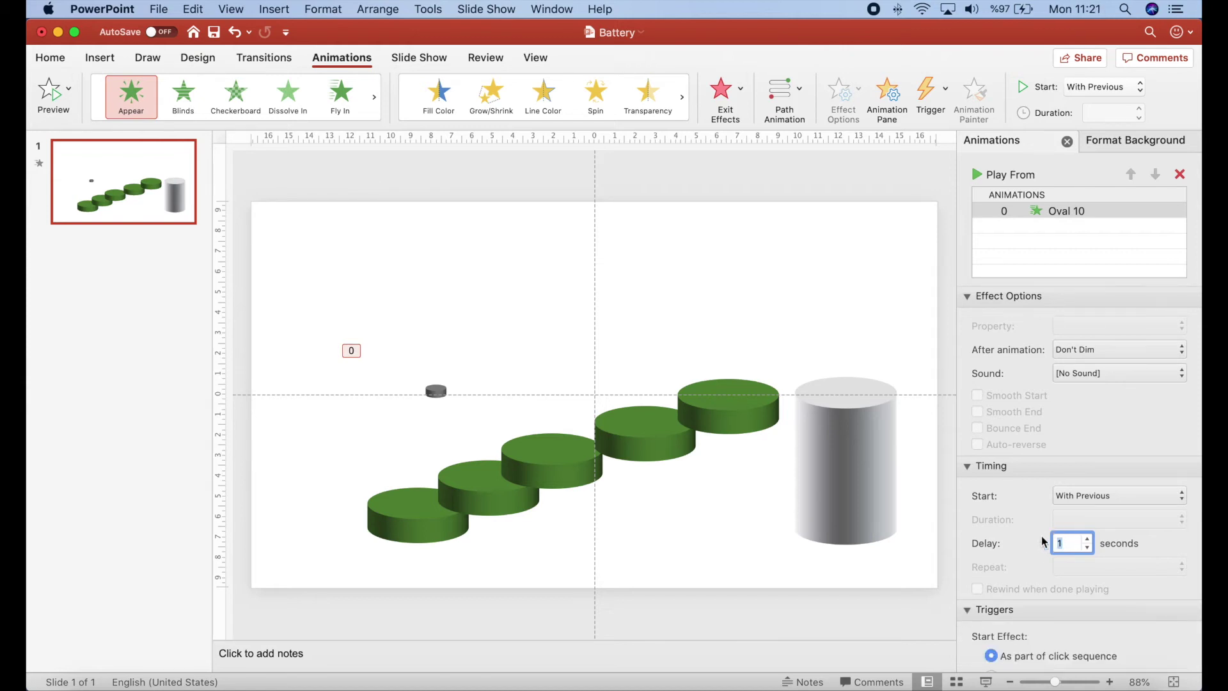
scroll(997, 599, down, 2)
click(967, 662)
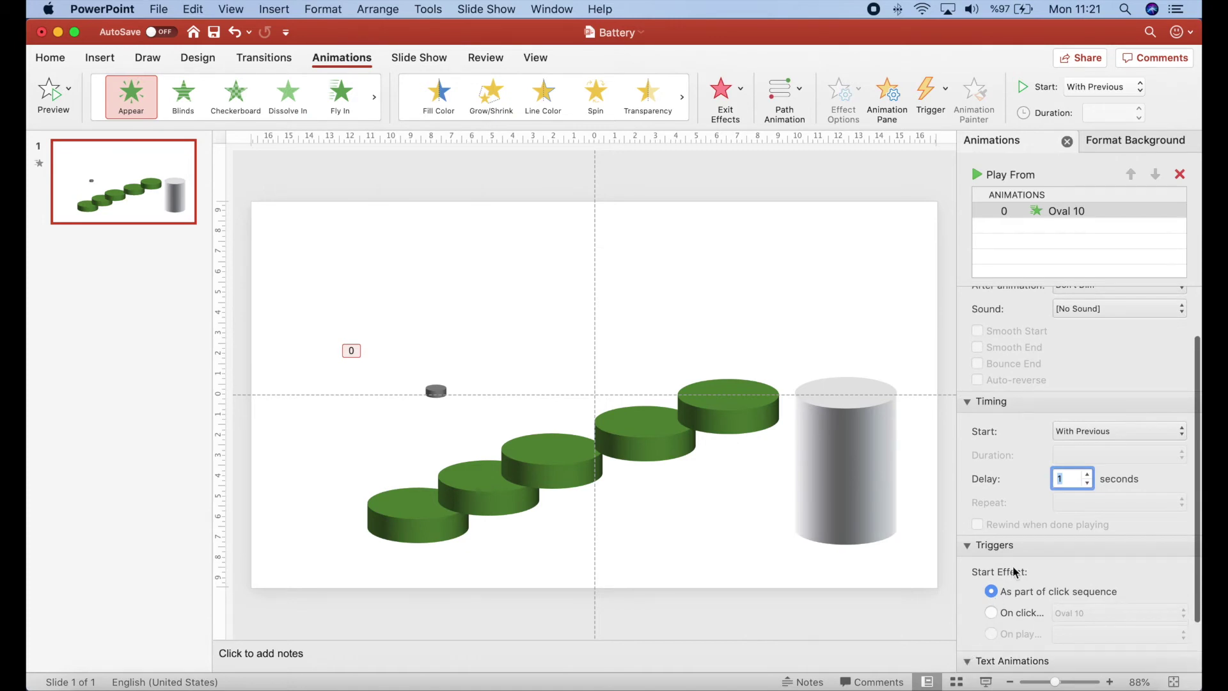
scroll(999, 570, down, 3)
scroll(1017, 565, up, 5)
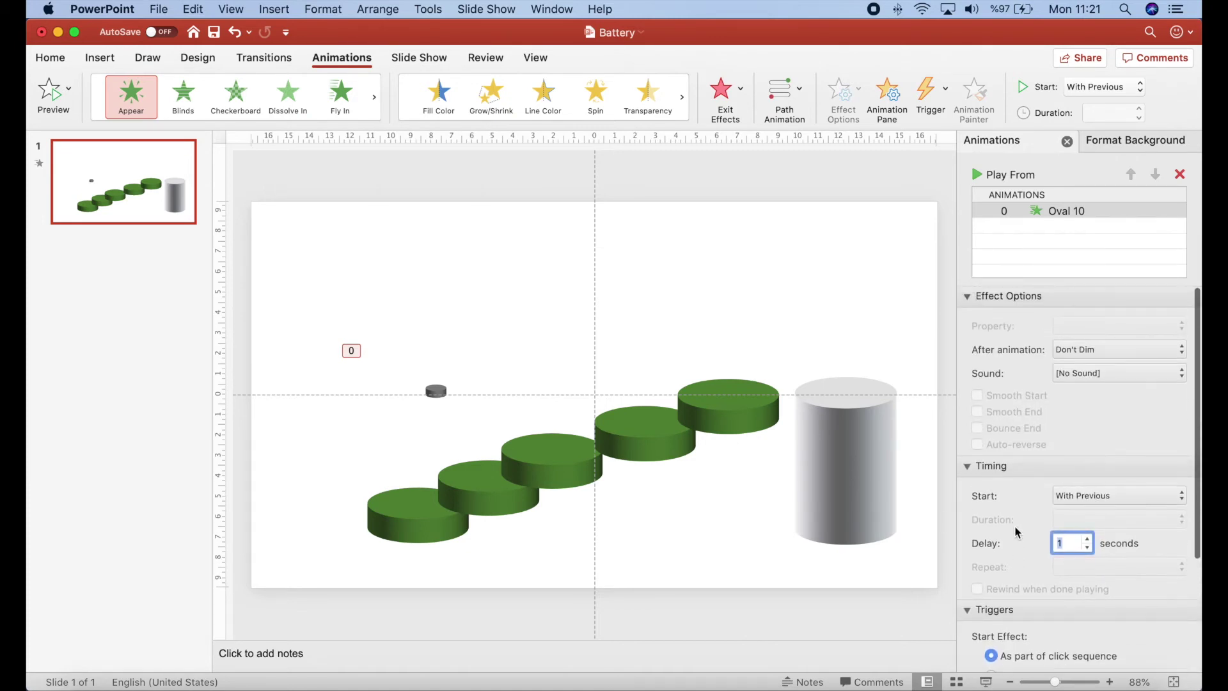
click(651, 518)
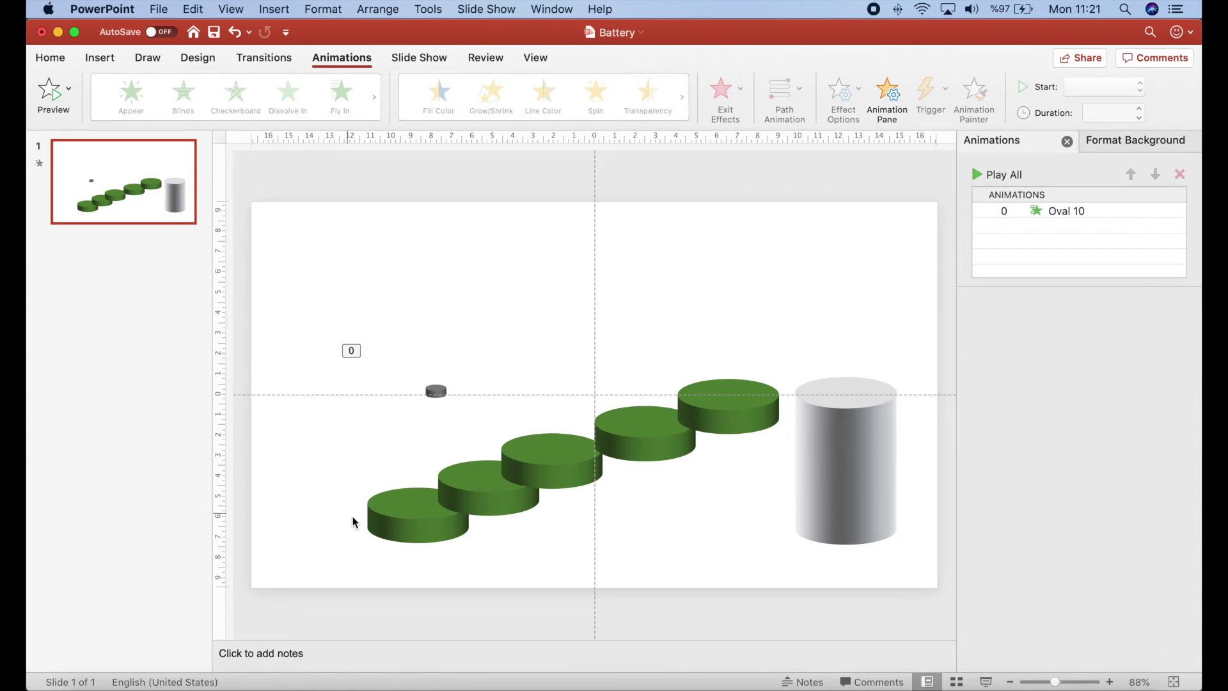
key(Tab)
Paint Oval 10's Appear animation onto Ovals 9, 8, 7 and 6
click(973, 96)
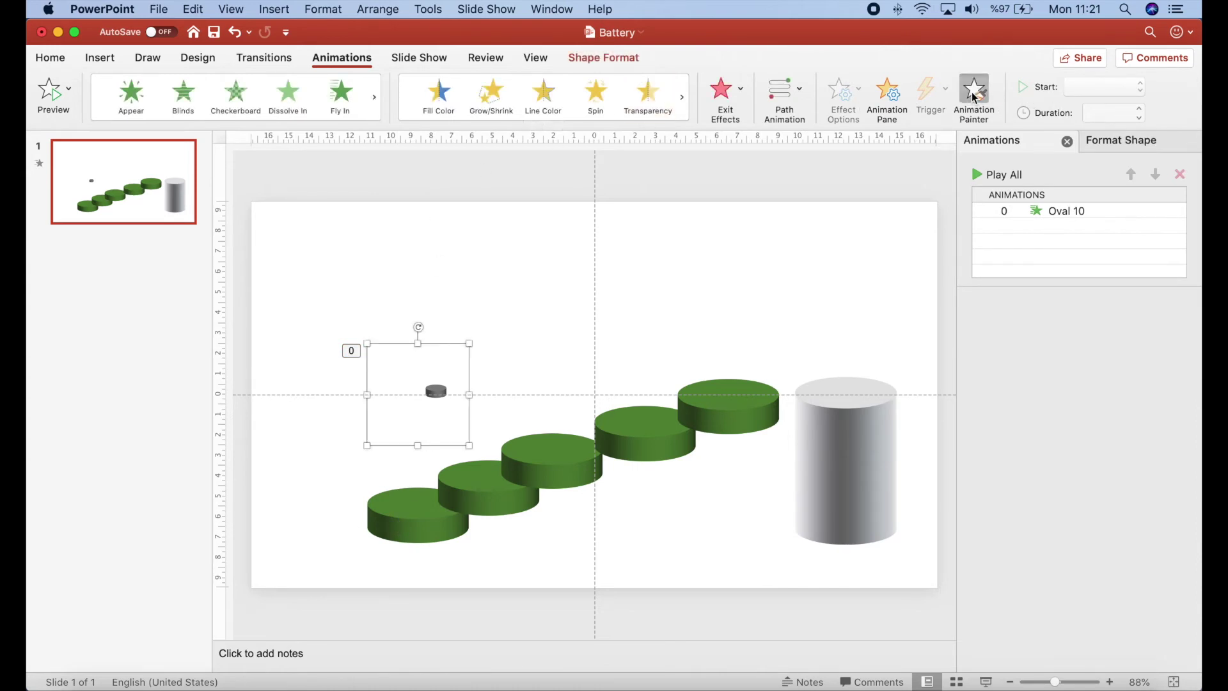
click(494, 497)
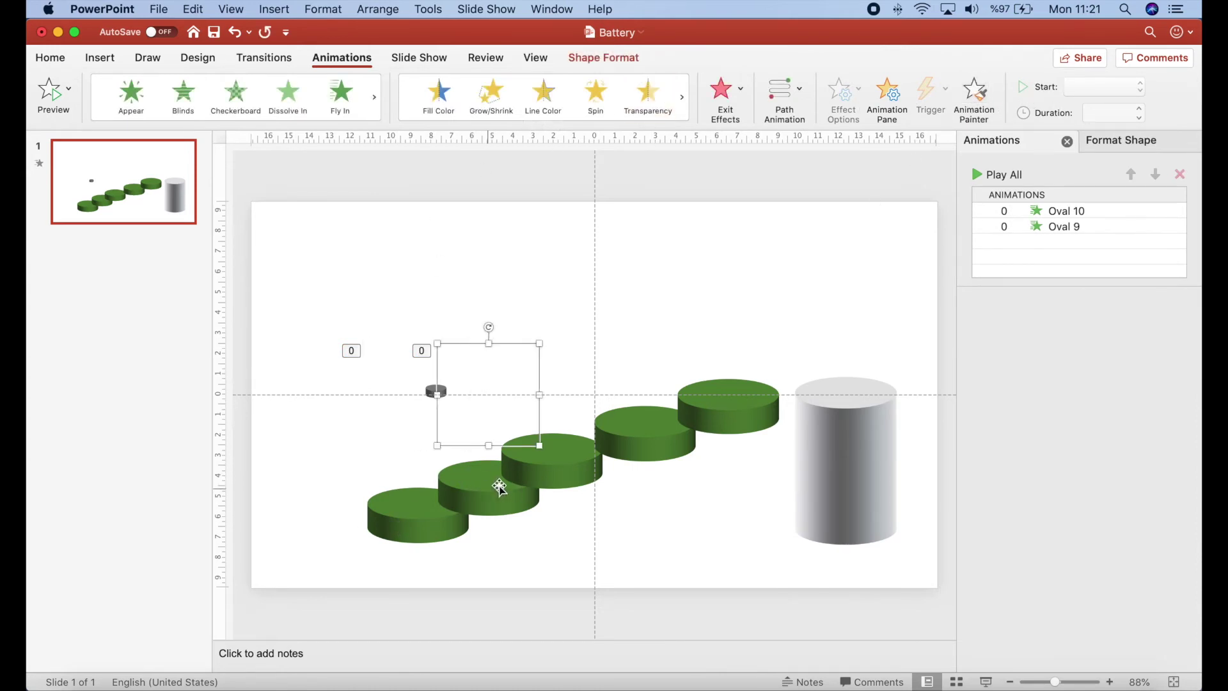
click(564, 472)
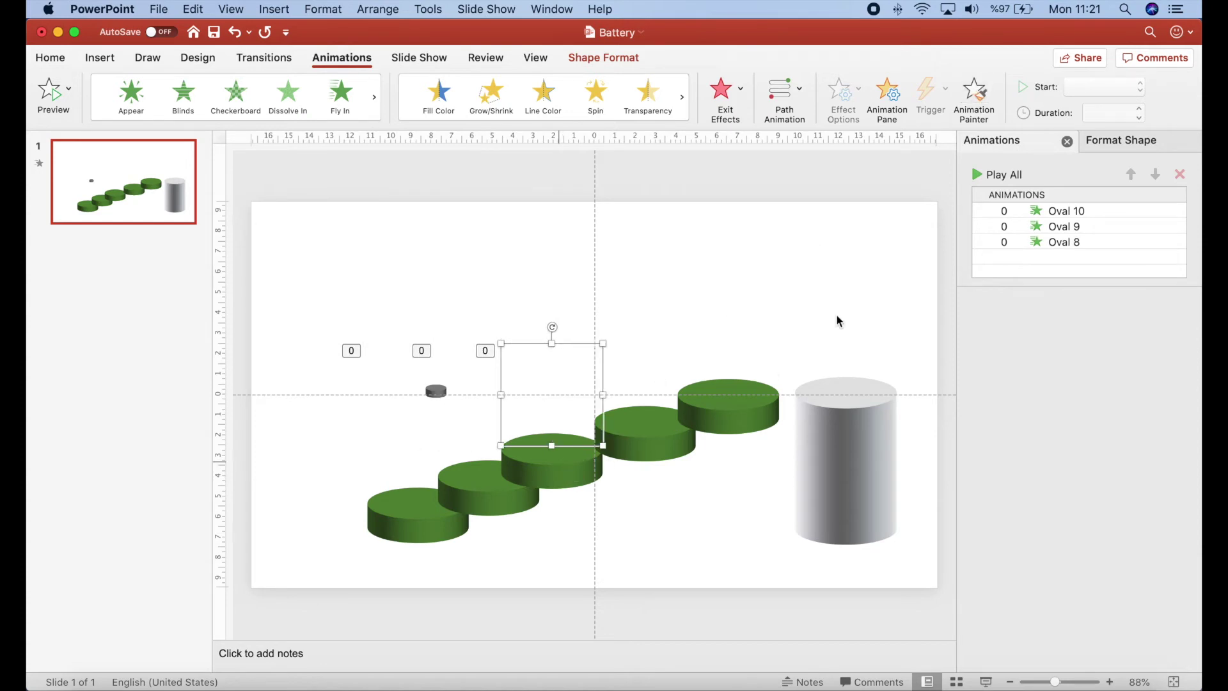
click(644, 448)
click(979, 97)
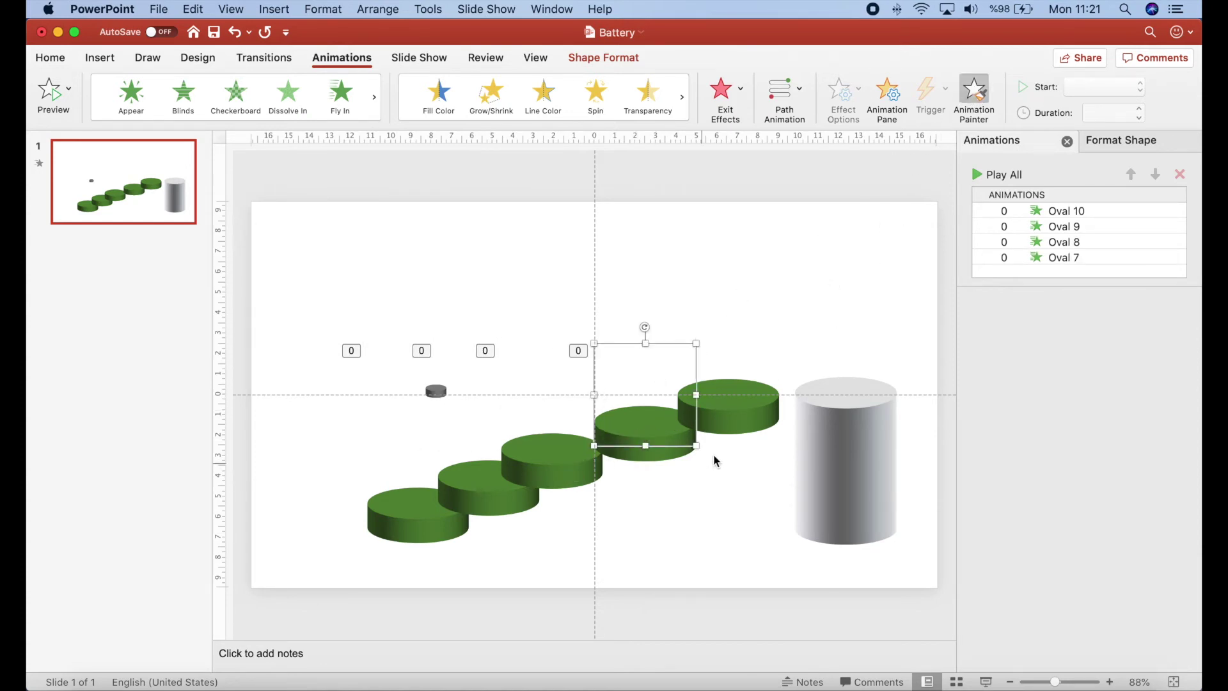
click(735, 420)
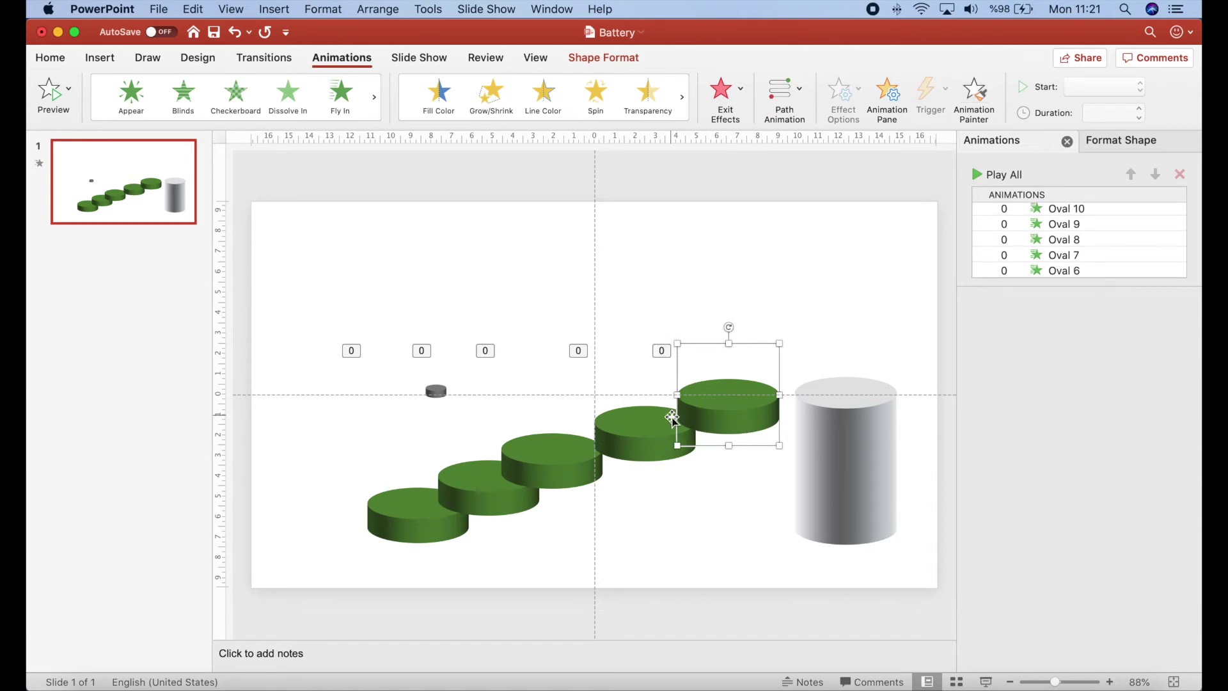
click(1076, 227)
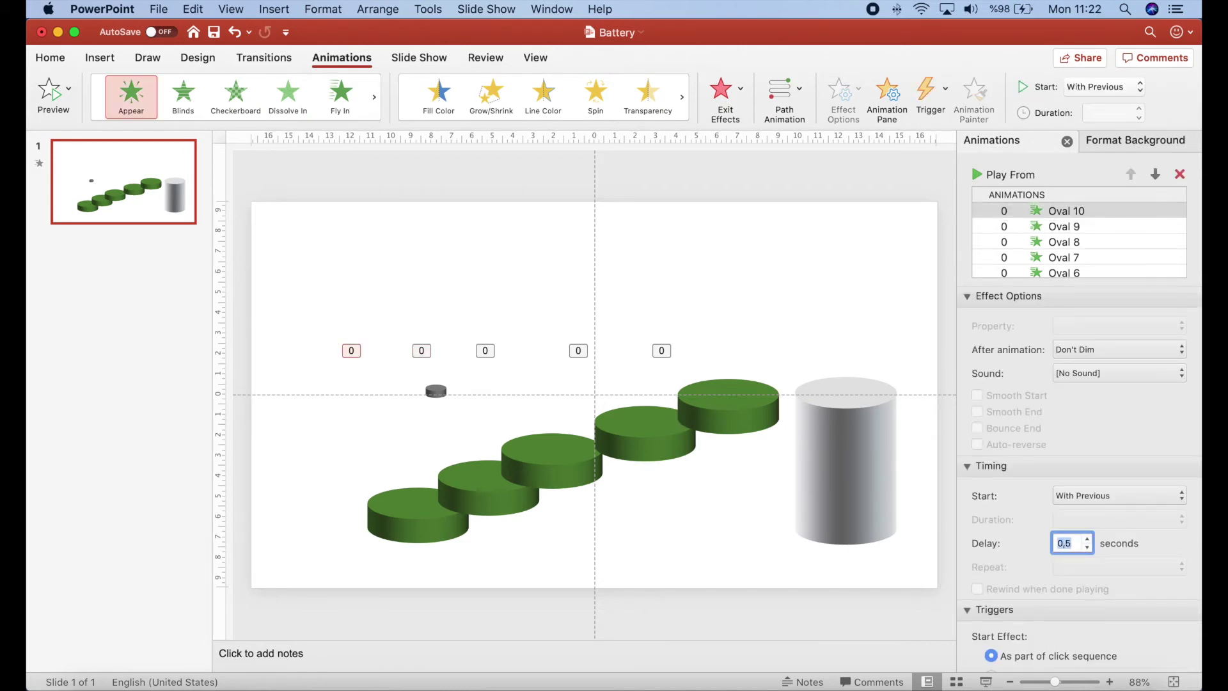
Set the delays of Oval 9 to 1 s and Oval 8 to 1.5 s
click(1061, 227)
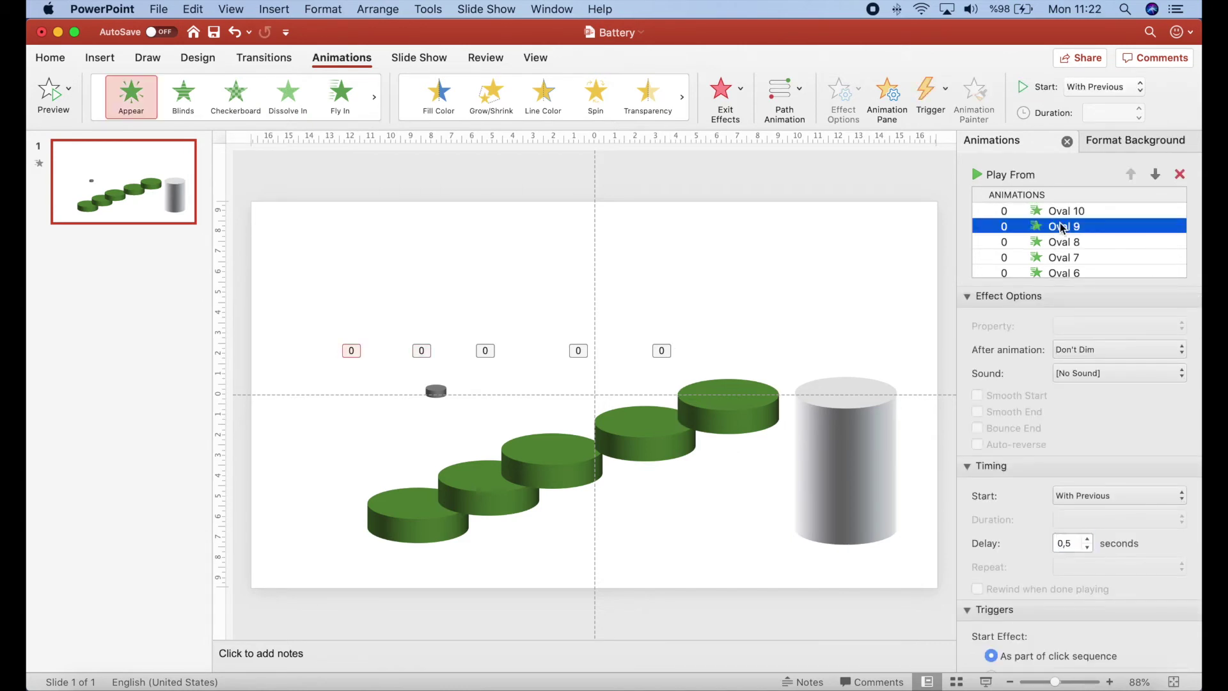
double_click(1074, 543)
text(1)
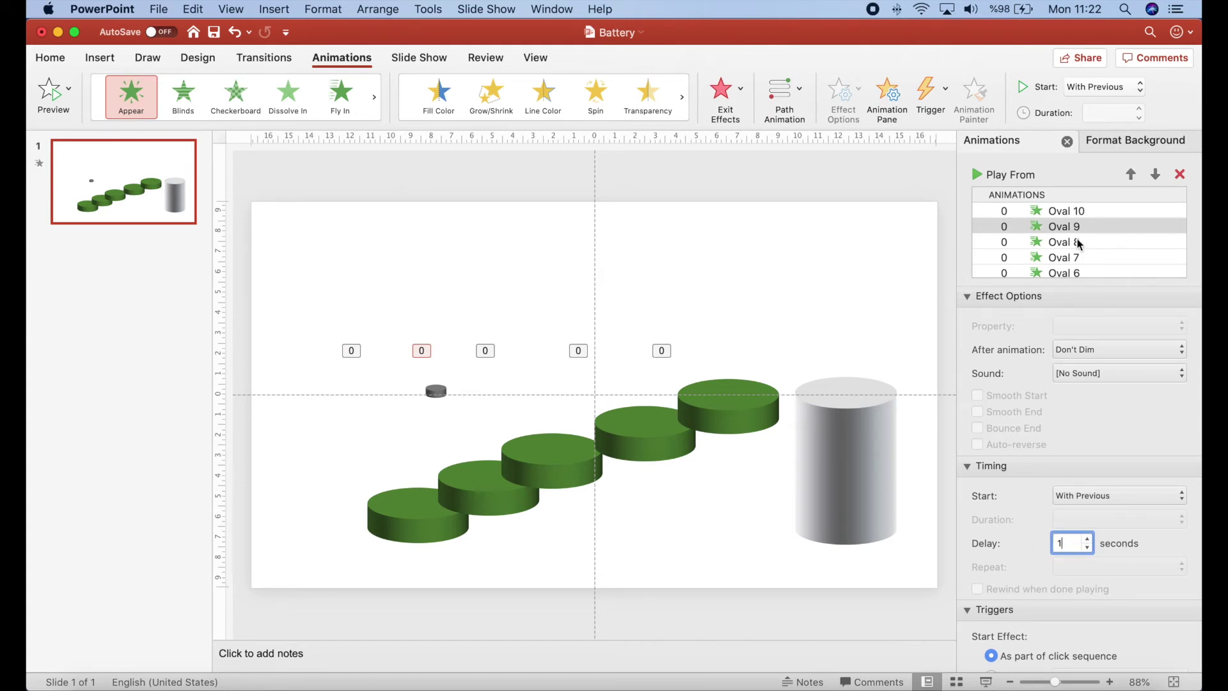
click(1078, 243)
double_click(1068, 546)
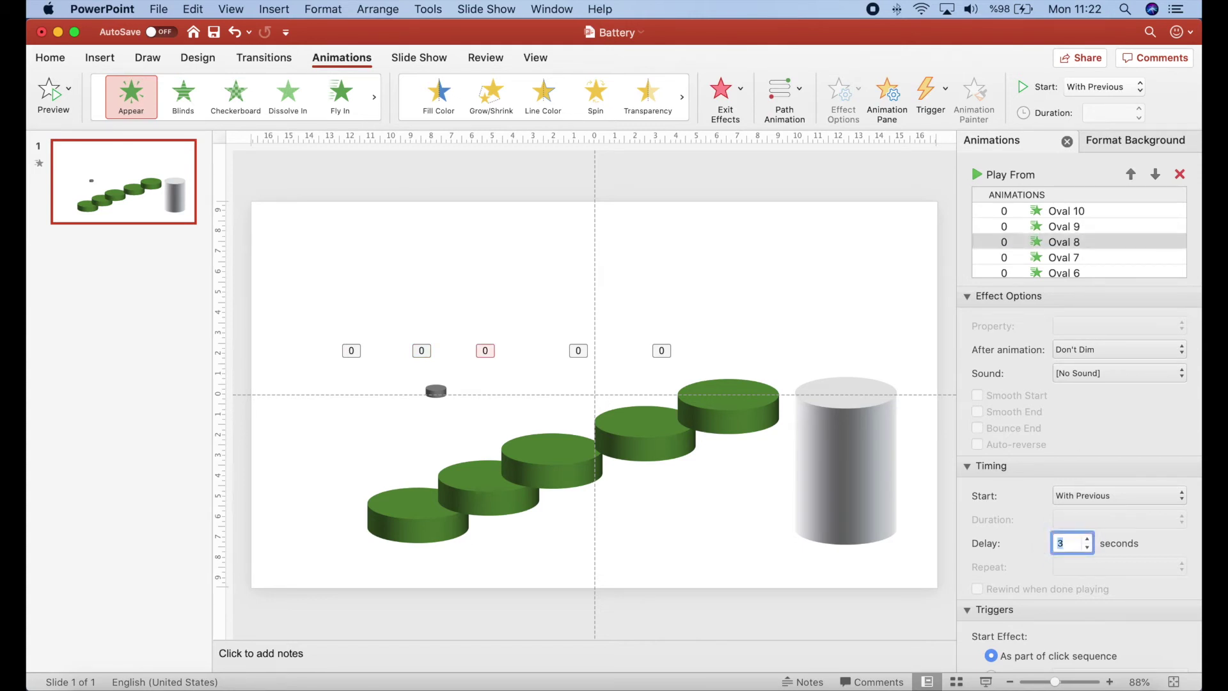
Set the delays of Oval 7 to 2 s and Oval 6 to 2.5 s
click(1074, 255)
double_click(1068, 543)
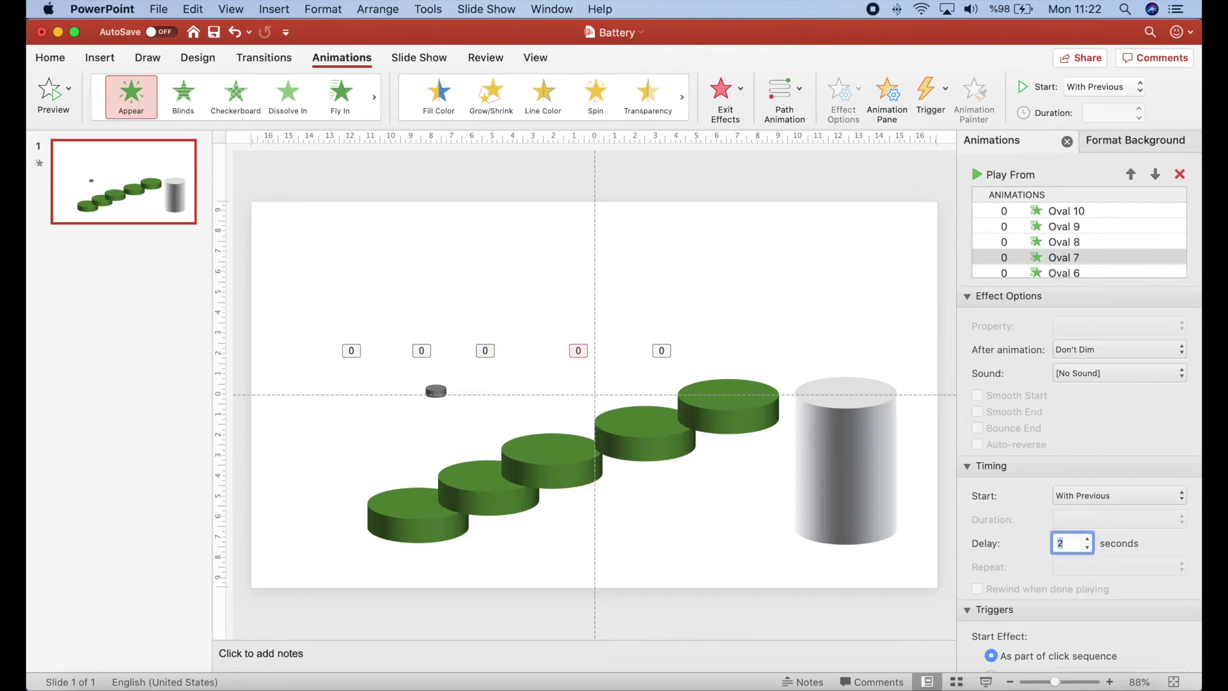
text(5)
click(1075, 273)
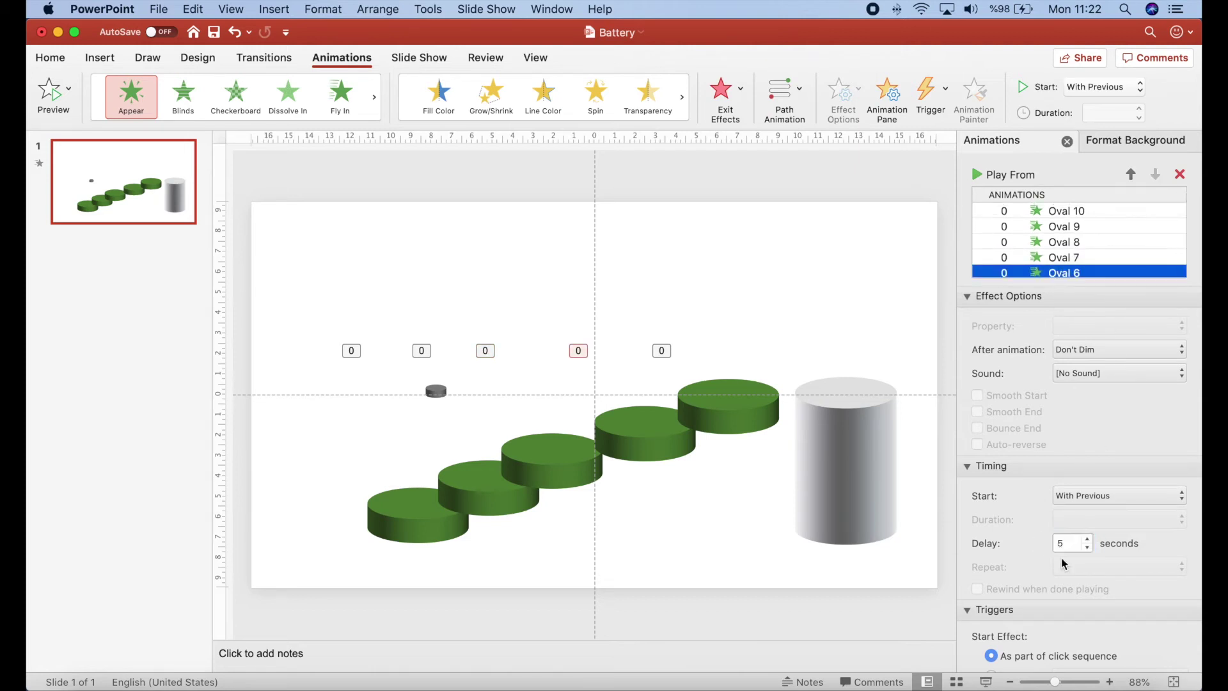
double_click(1065, 543)
text(2,5)
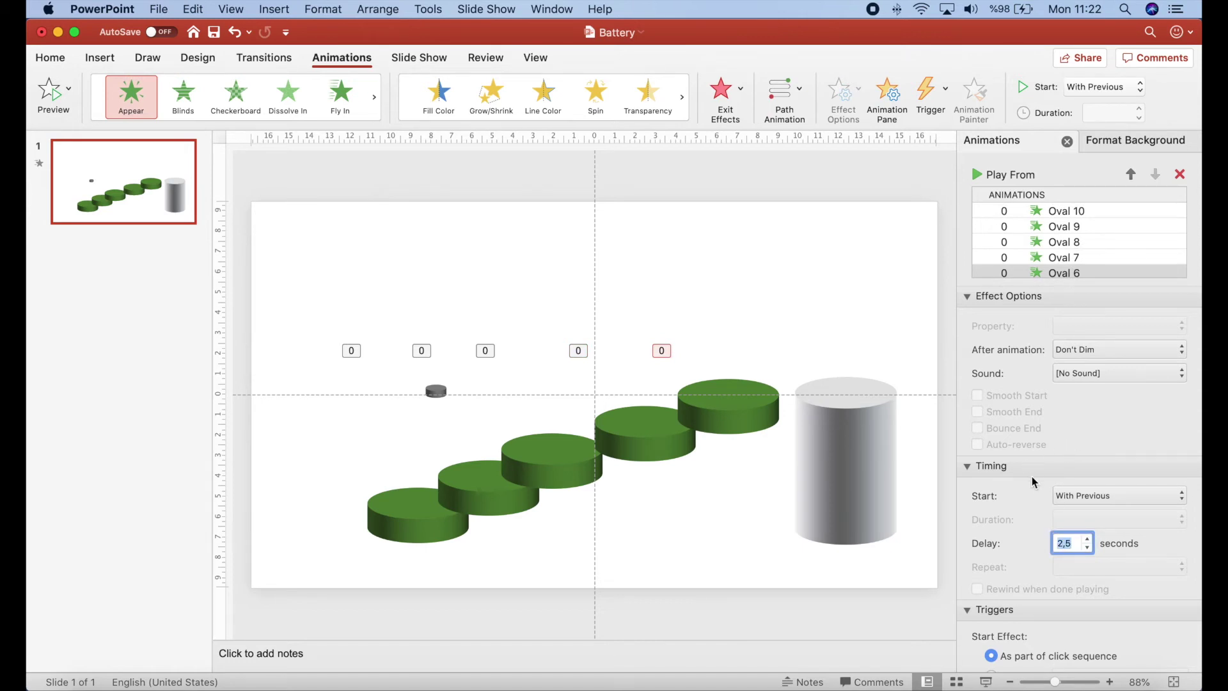
scroll(1033, 482, down, 4)
scroll(1024, 472, up, 2)
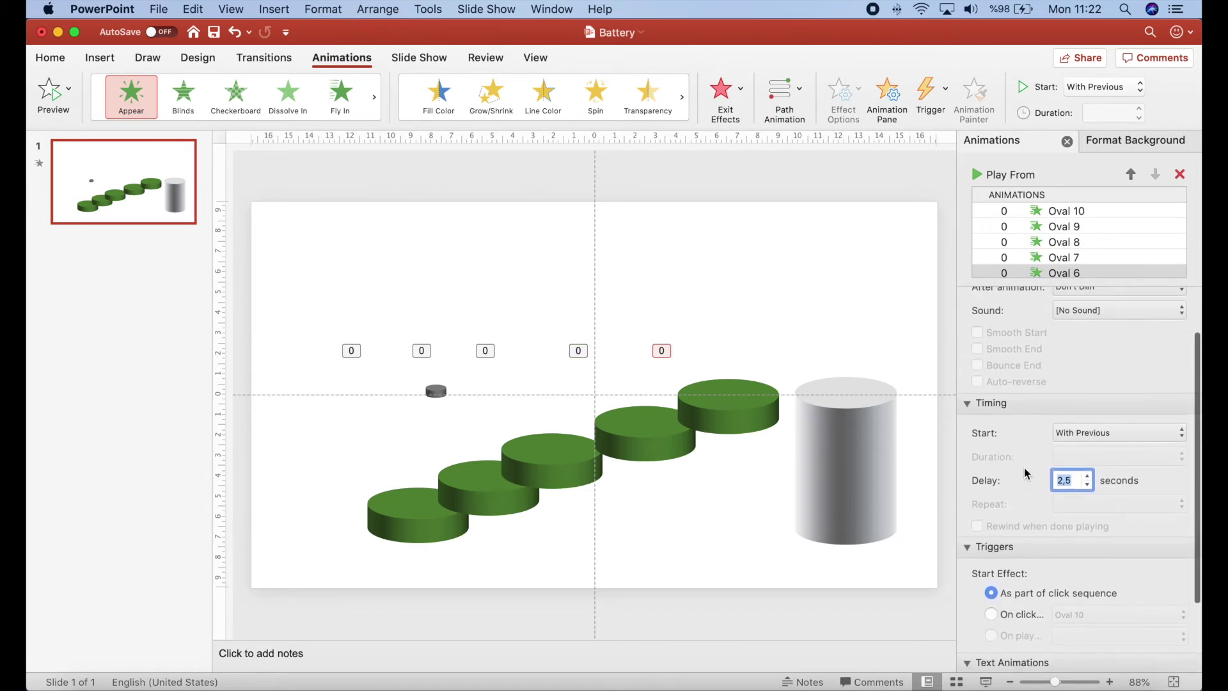
click(449, 418)
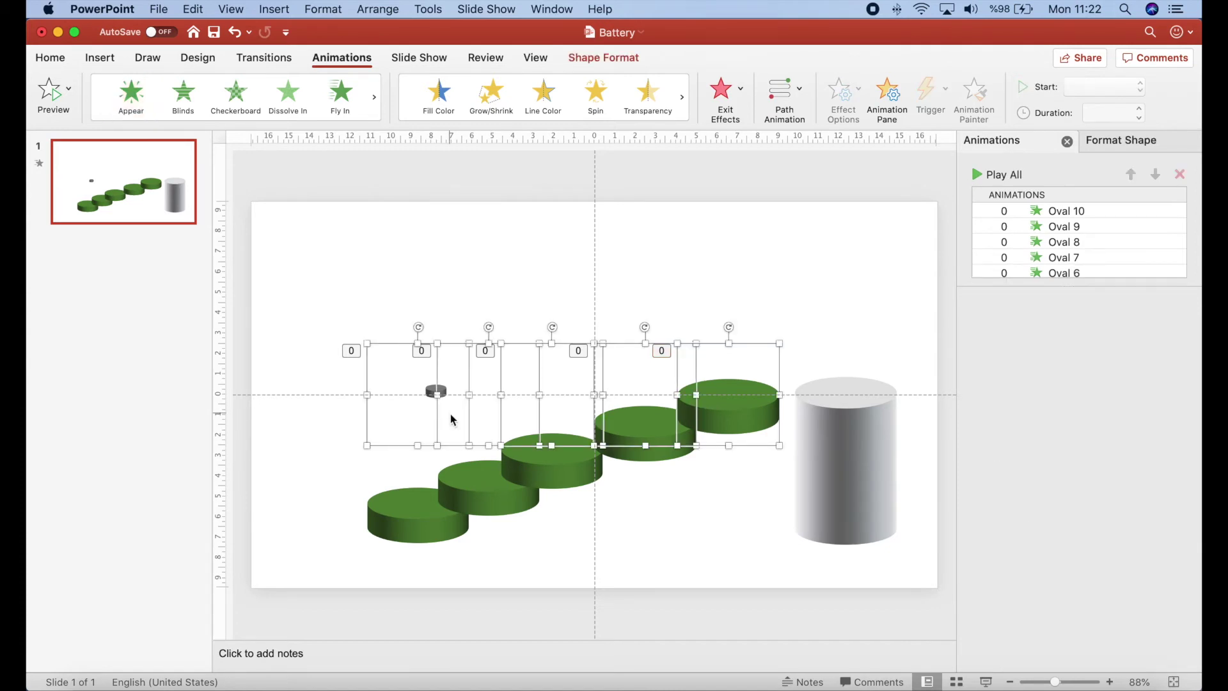
Give the discs a Disappear exit that starts With Previous
click(742, 91)
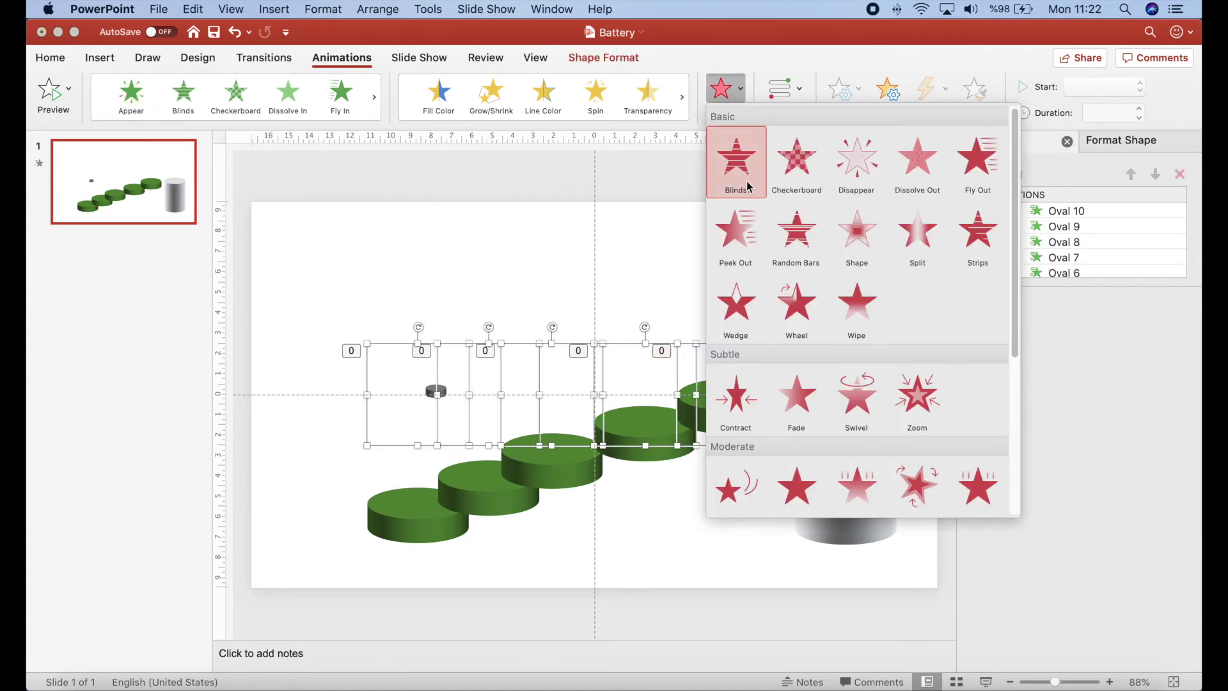
click(864, 157)
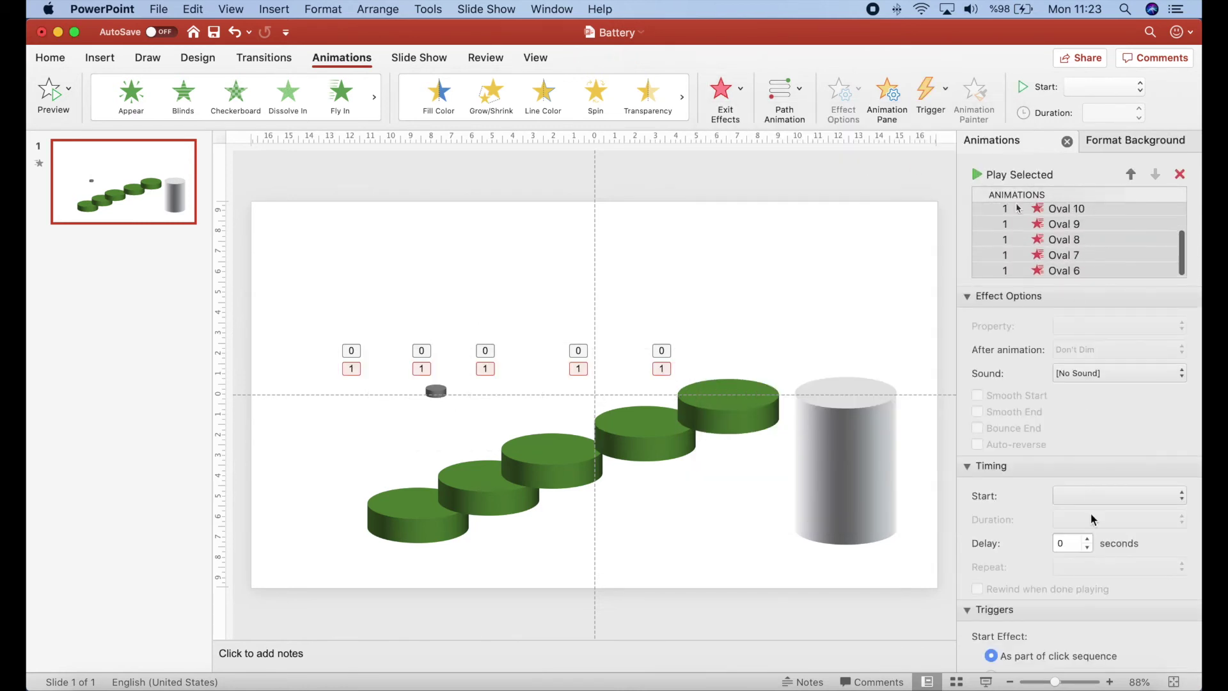
click(1096, 498)
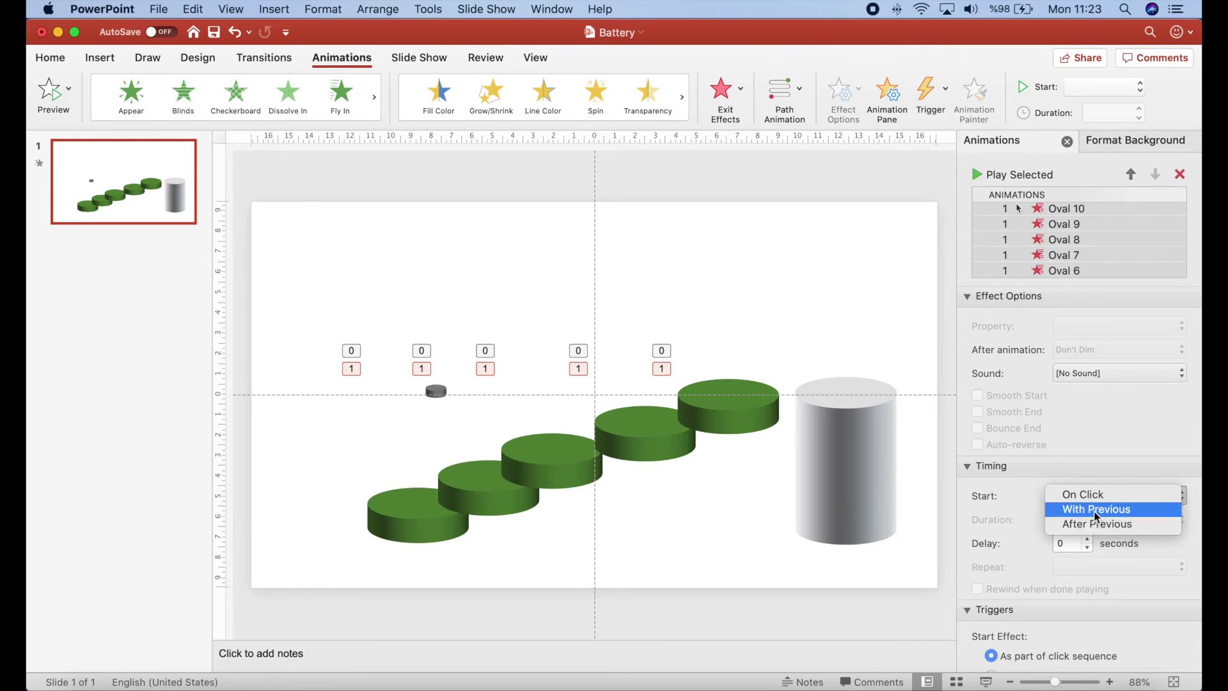
click(1093, 511)
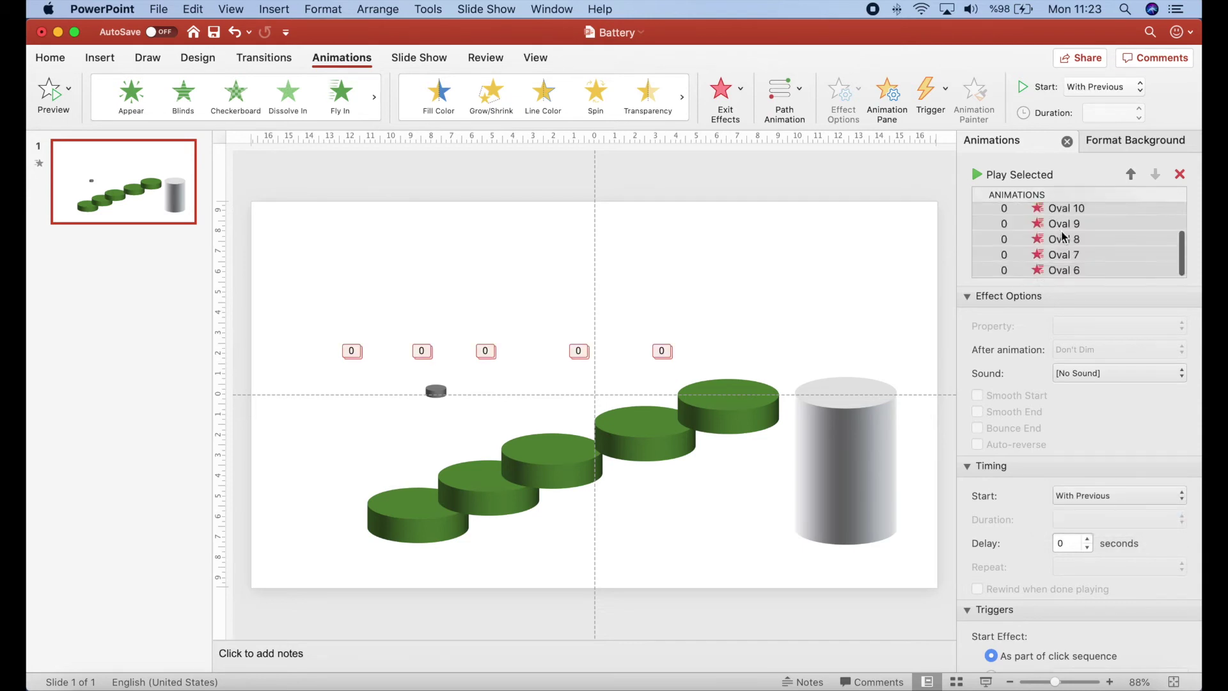
scroll(1062, 237, up, 1)
scroll(1062, 241, up, 1)
scroll(1062, 240, down, 1)
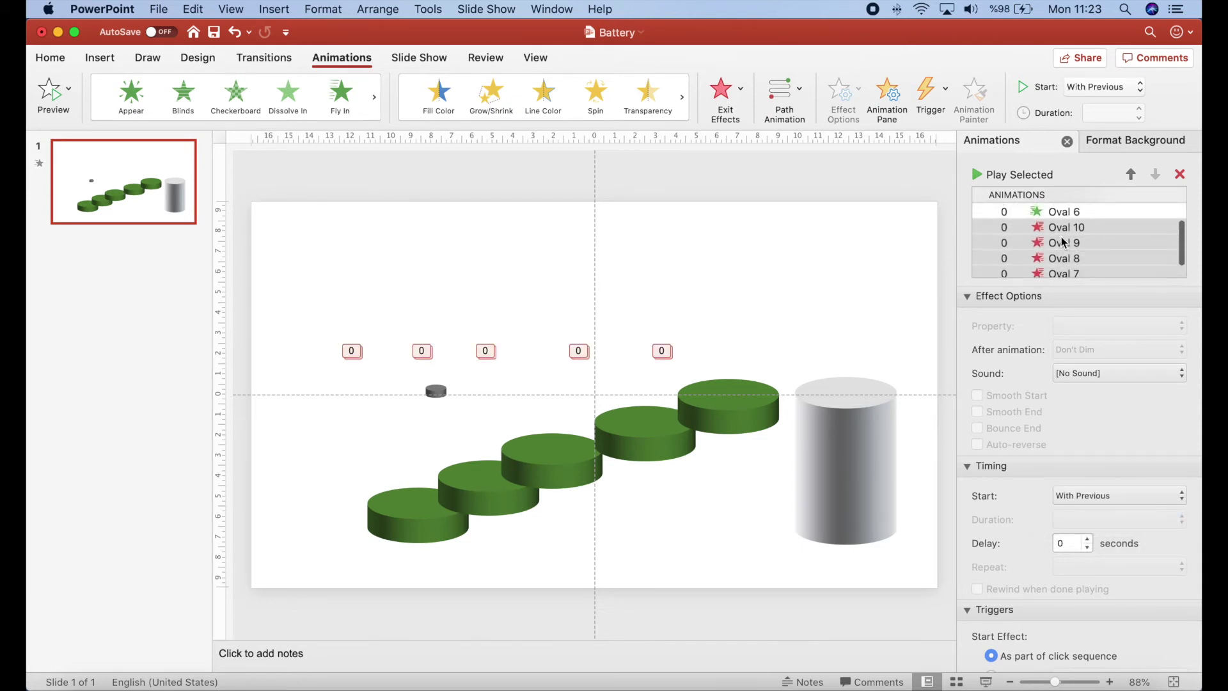
Make Oval 10's exit start After Previous
click(1067, 227)
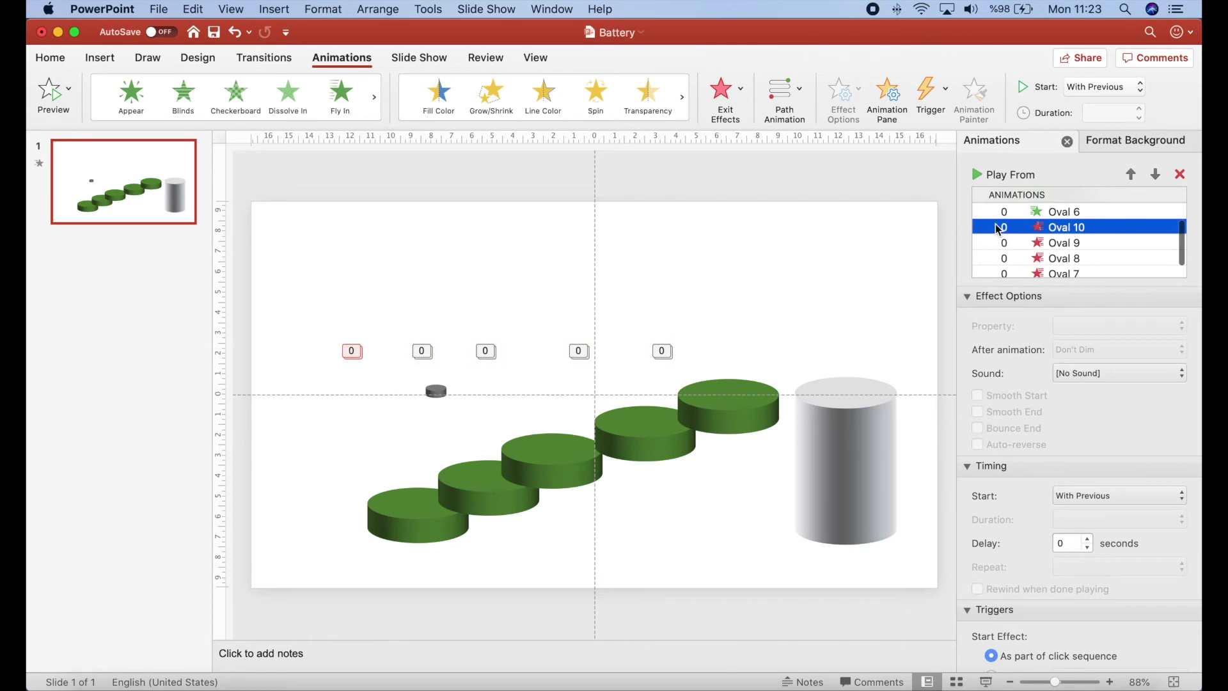
click(1119, 495)
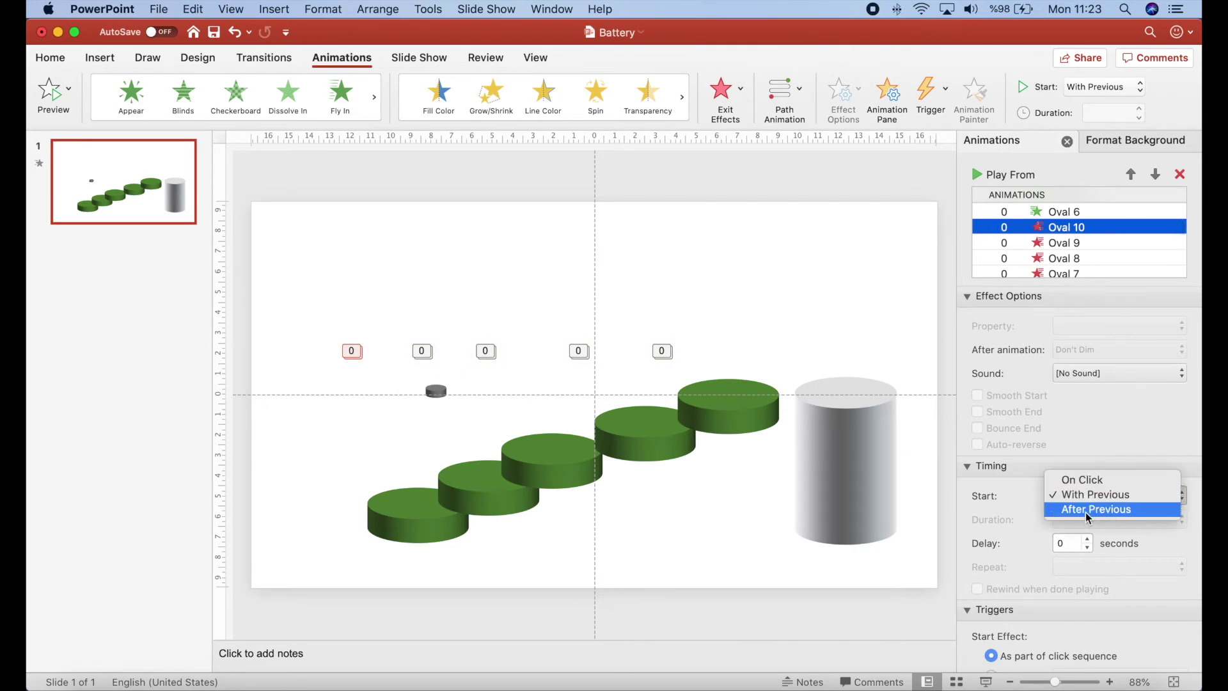
click(1086, 510)
scroll(1056, 239, down, 1)
scroll(1055, 239, up, 2)
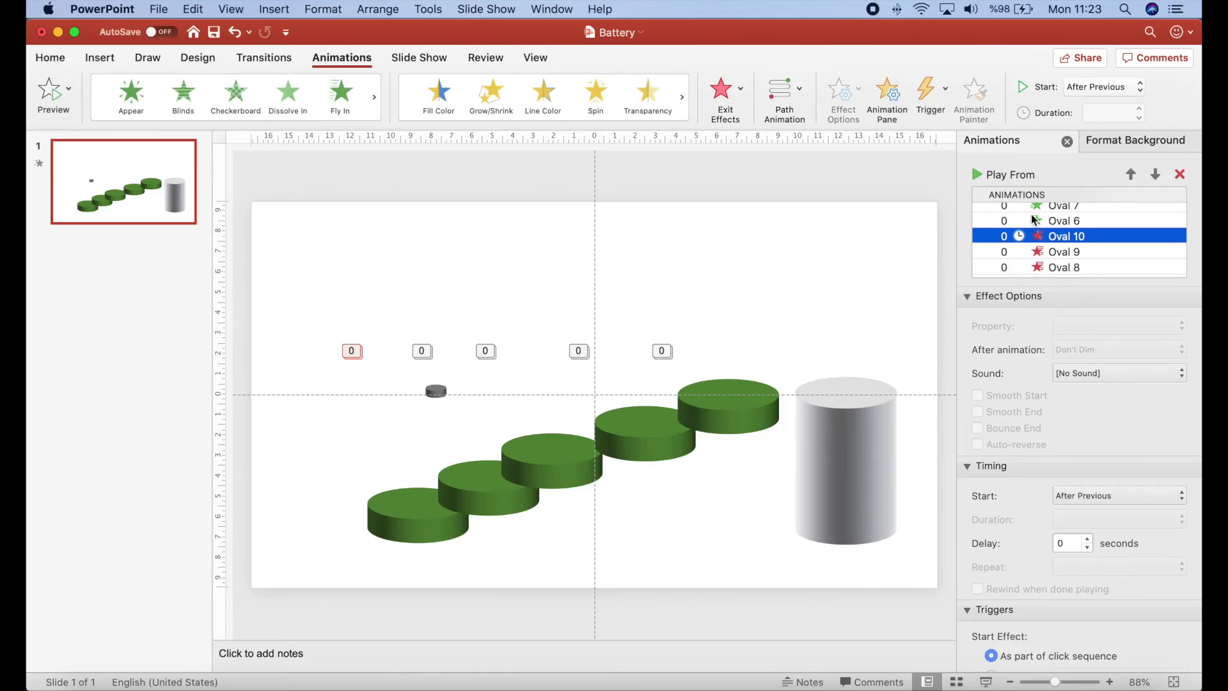
scroll(1087, 249, down, 1)
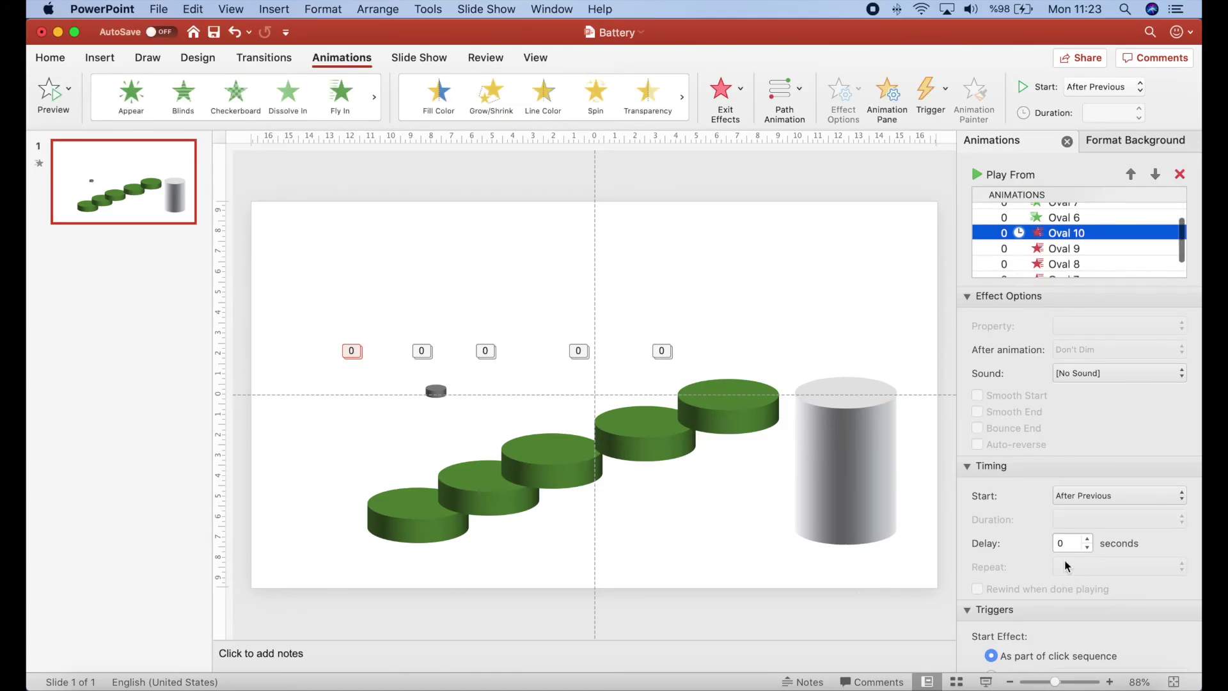
scroll(1062, 542, down, 1)
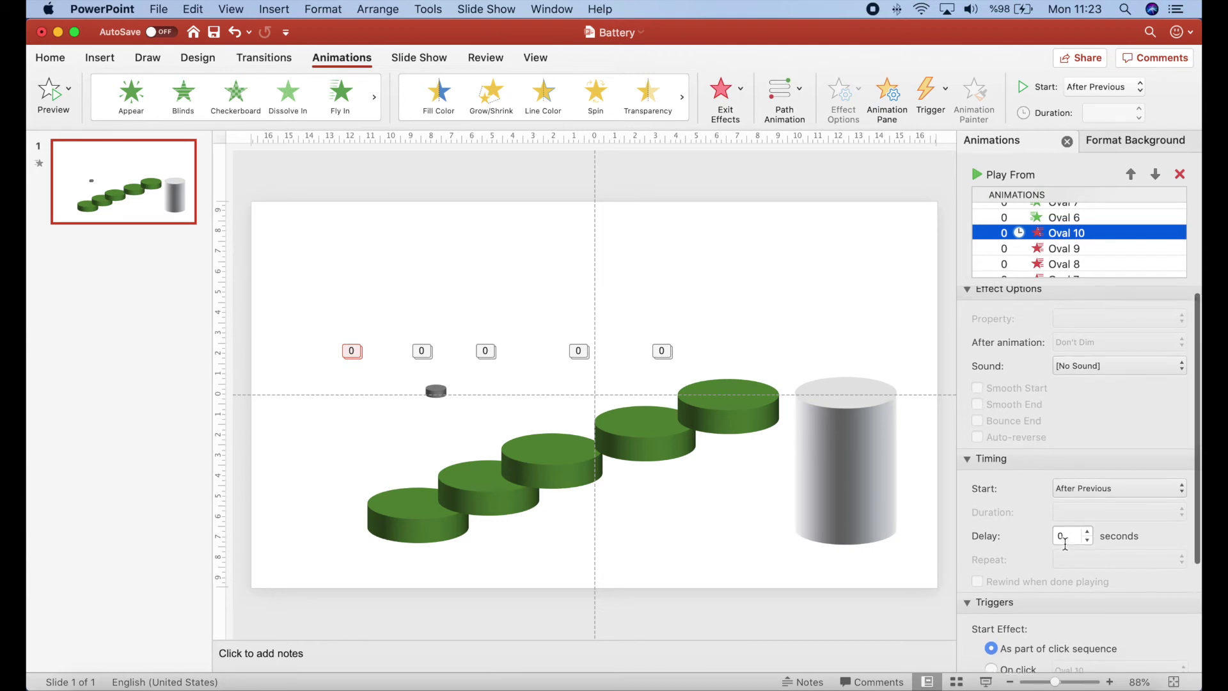
Give the exits of Ovals 10, 9 and 7 a 0.5-second delay
double_click(1073, 531)
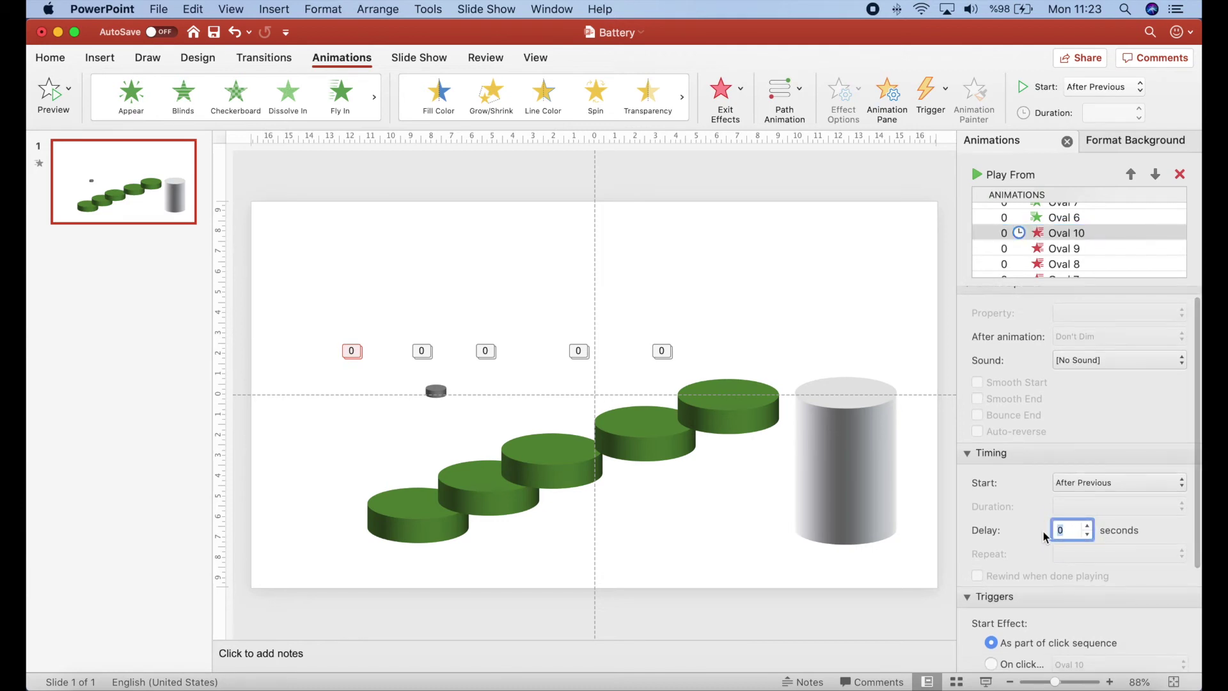
text(,5)
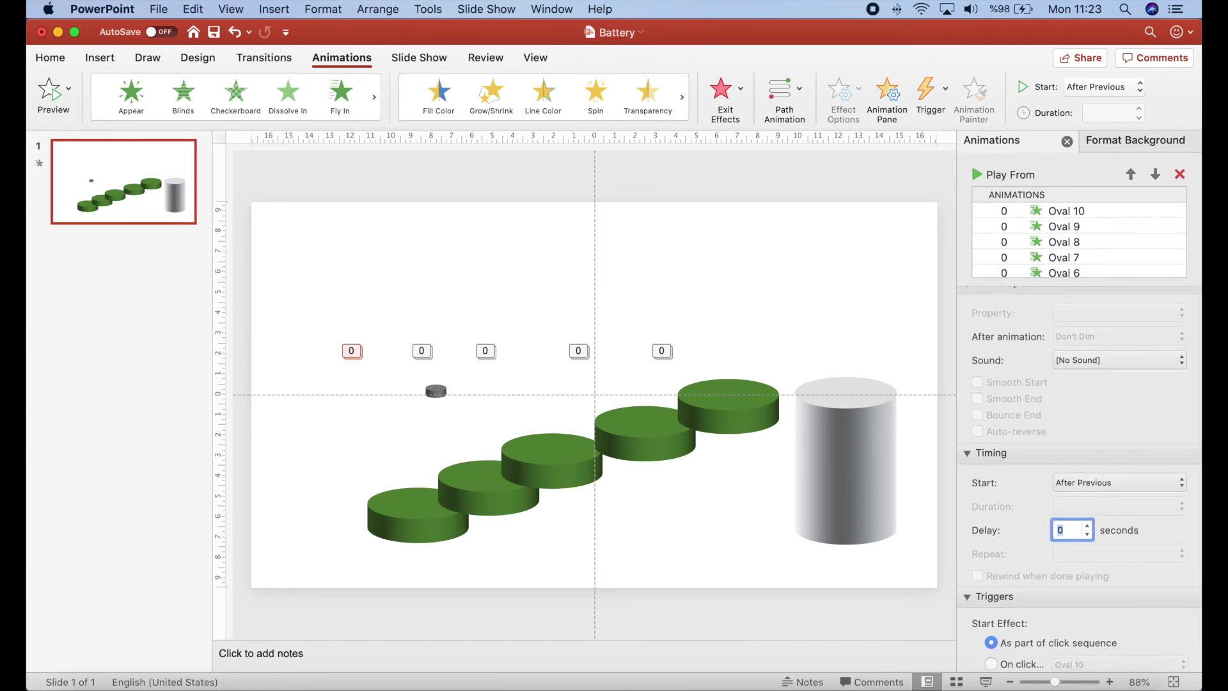
key(Return)
click(1064, 225)
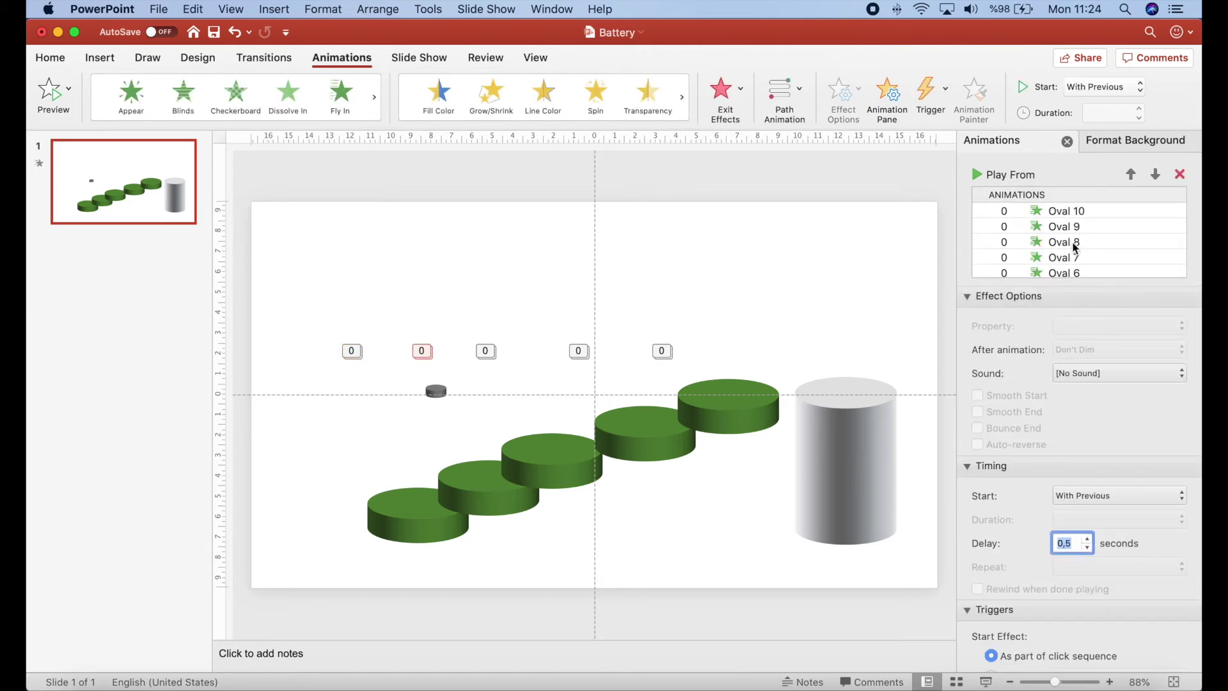
click(1071, 242)
click(1088, 540)
click(1064, 256)
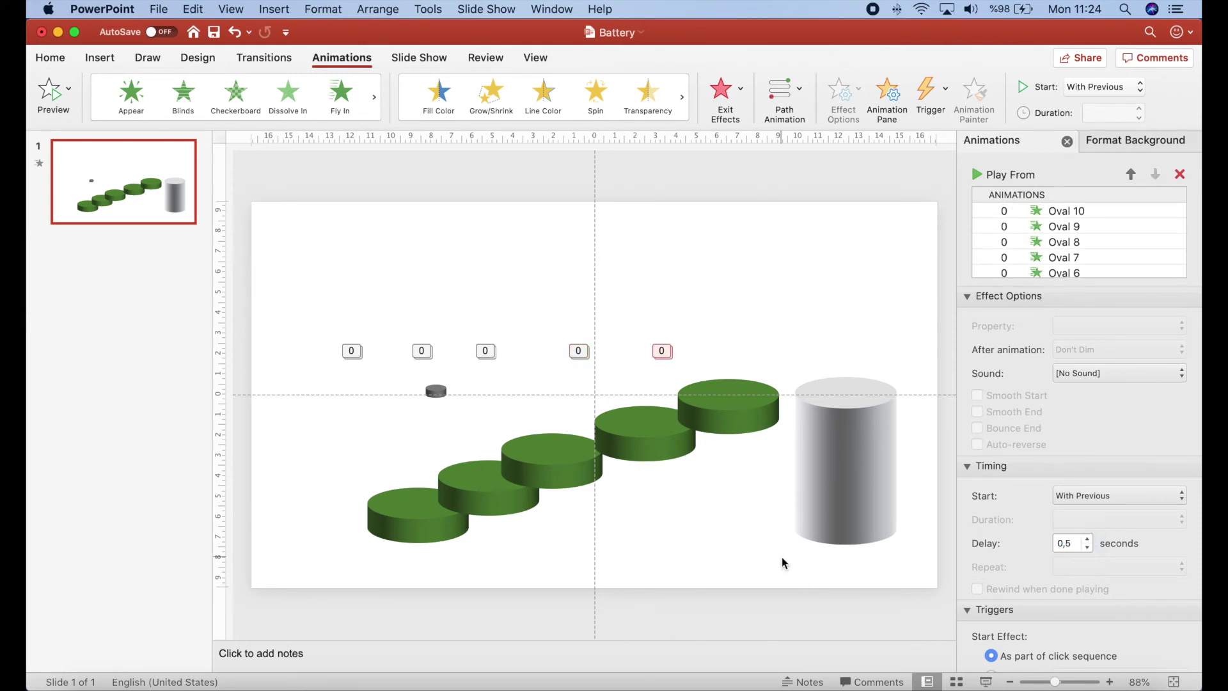
drag(317, 315, 957, 619)
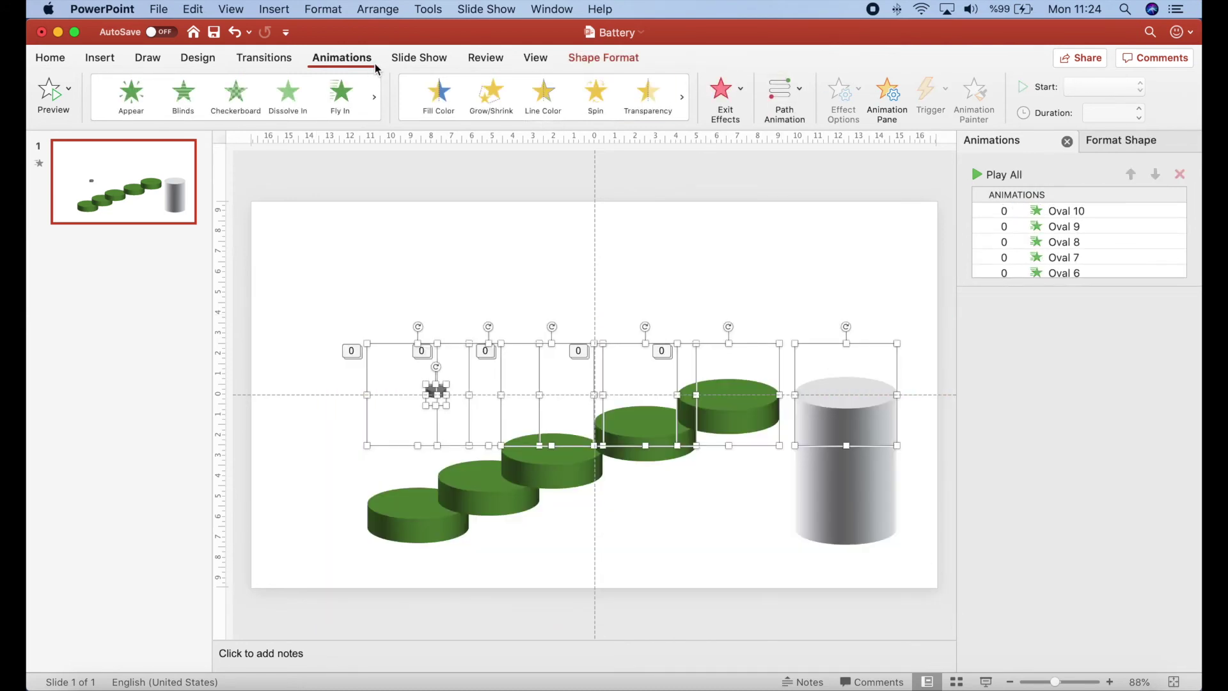
Align all discs and the cylinder by center and middle into one stack
click(603, 57)
click(907, 94)
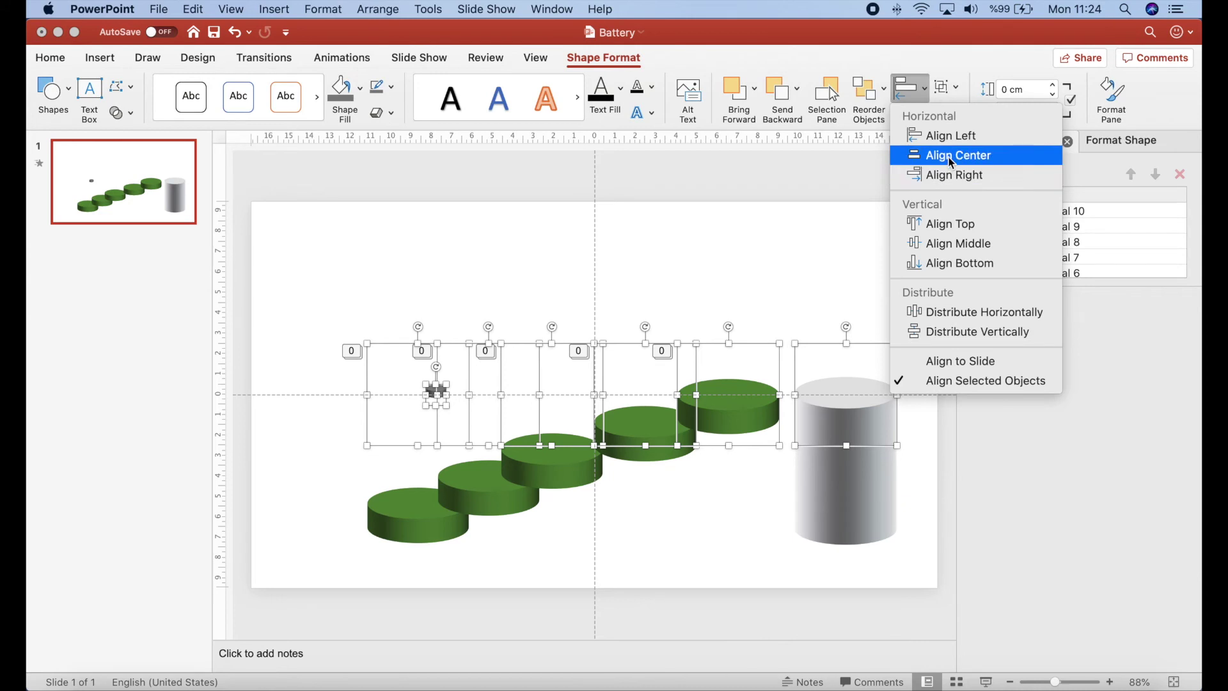
click(944, 153)
click(908, 94)
click(943, 240)
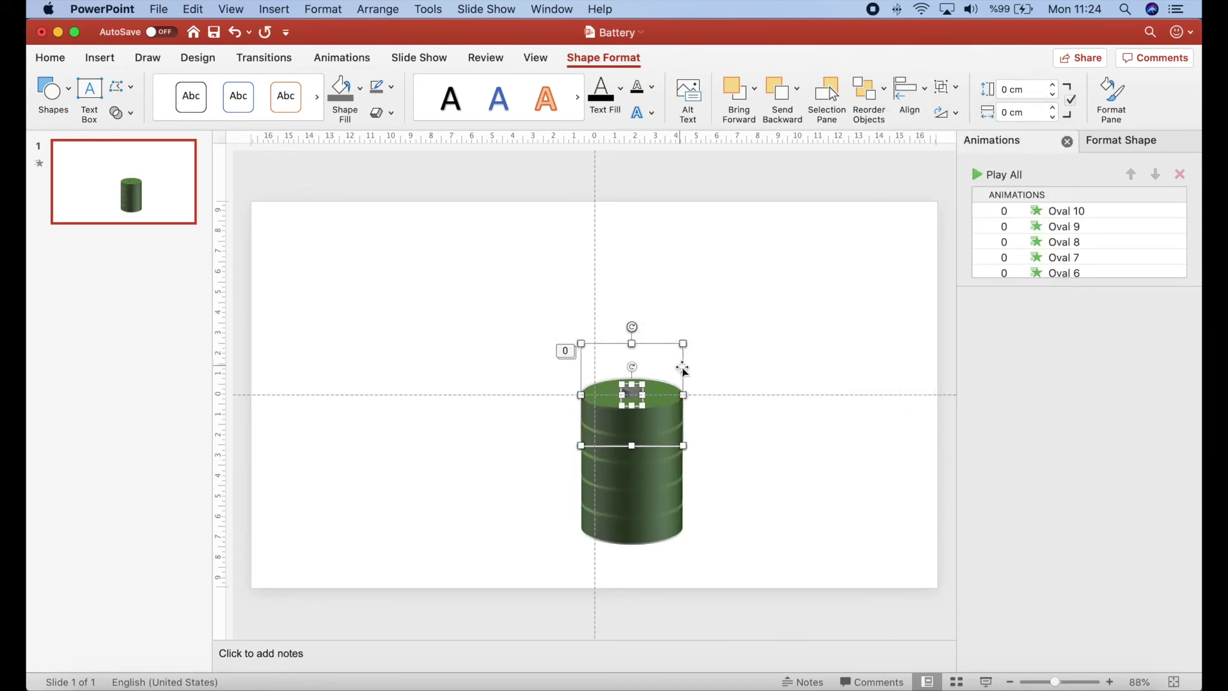
Move the restacked battery to the slide centre and start the slideshow preview
drag(680, 364, 649, 367)
click(389, 373)
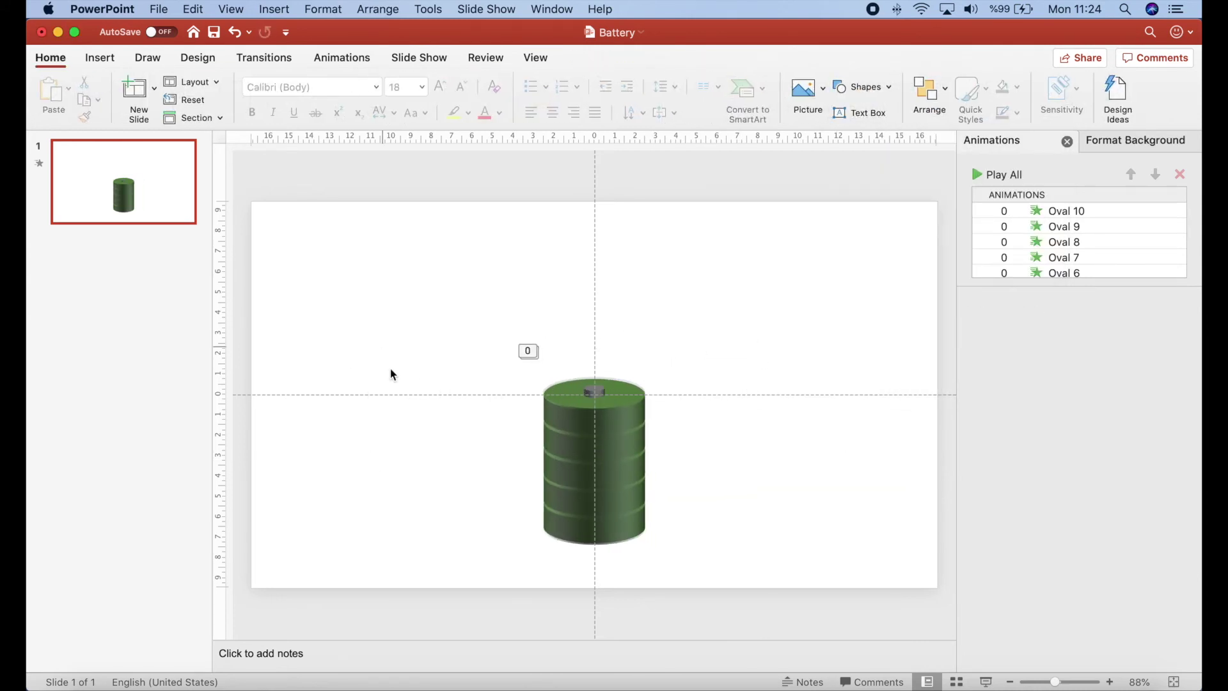
click(988, 681)
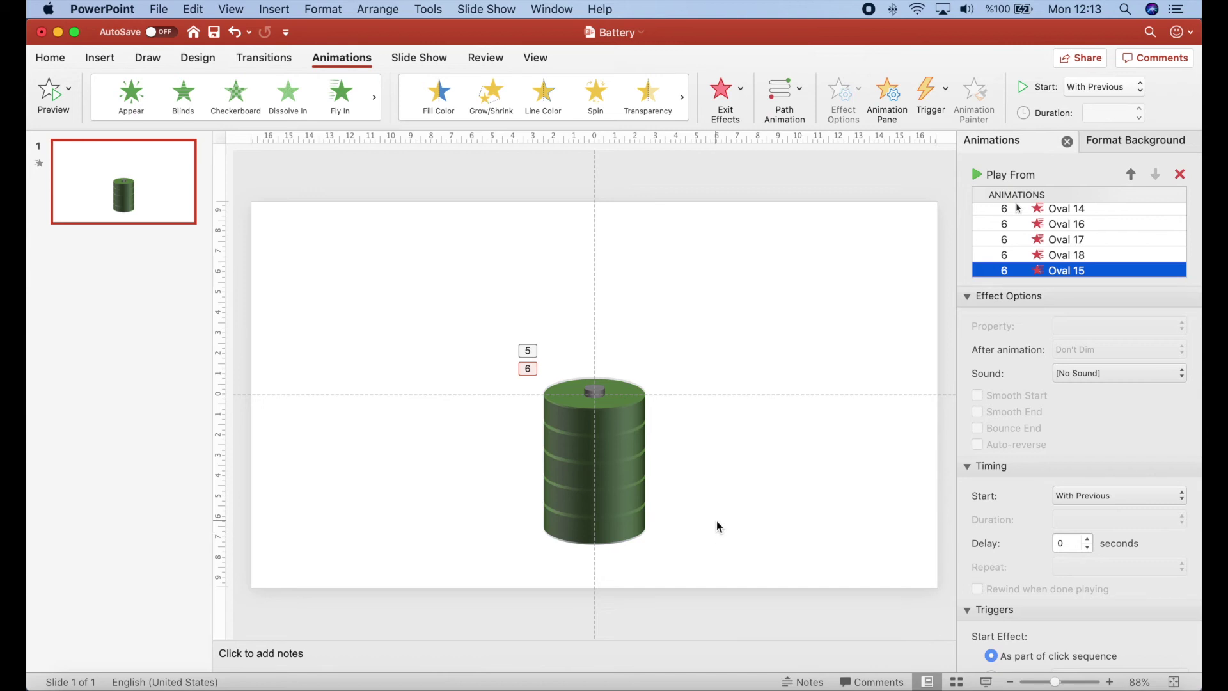
Move the grey cylinder right of the battery and give a bottom disc Appear
click(635, 522)
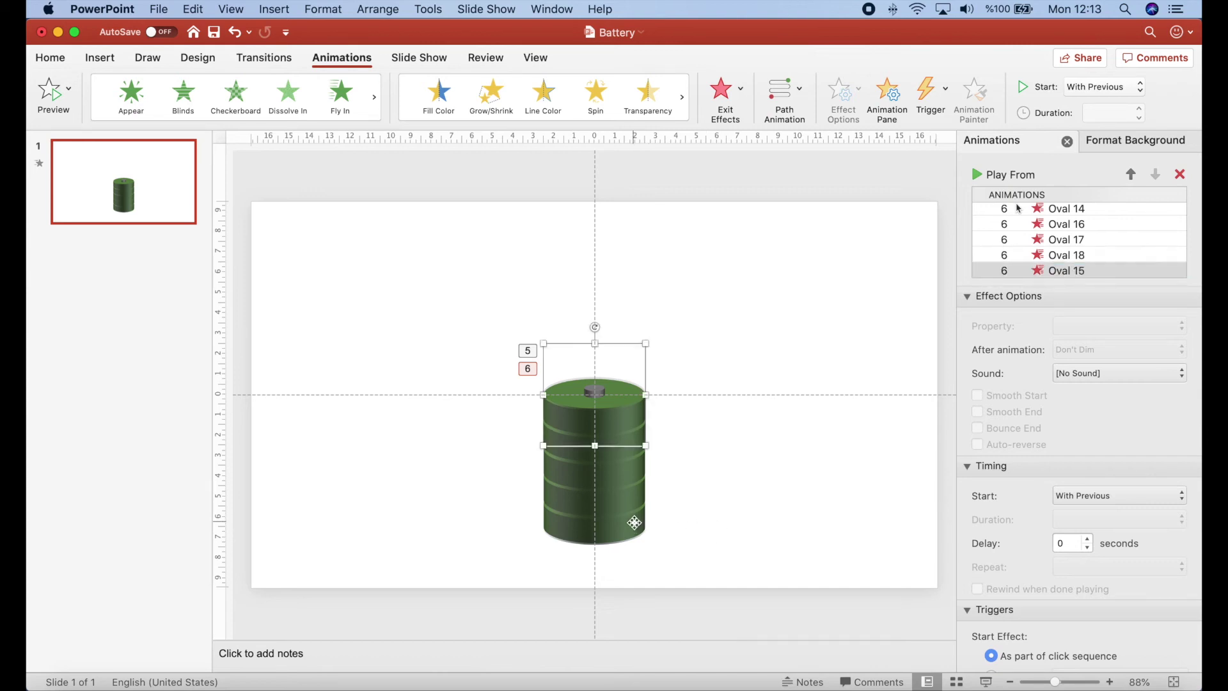
drag(644, 371, 773, 368)
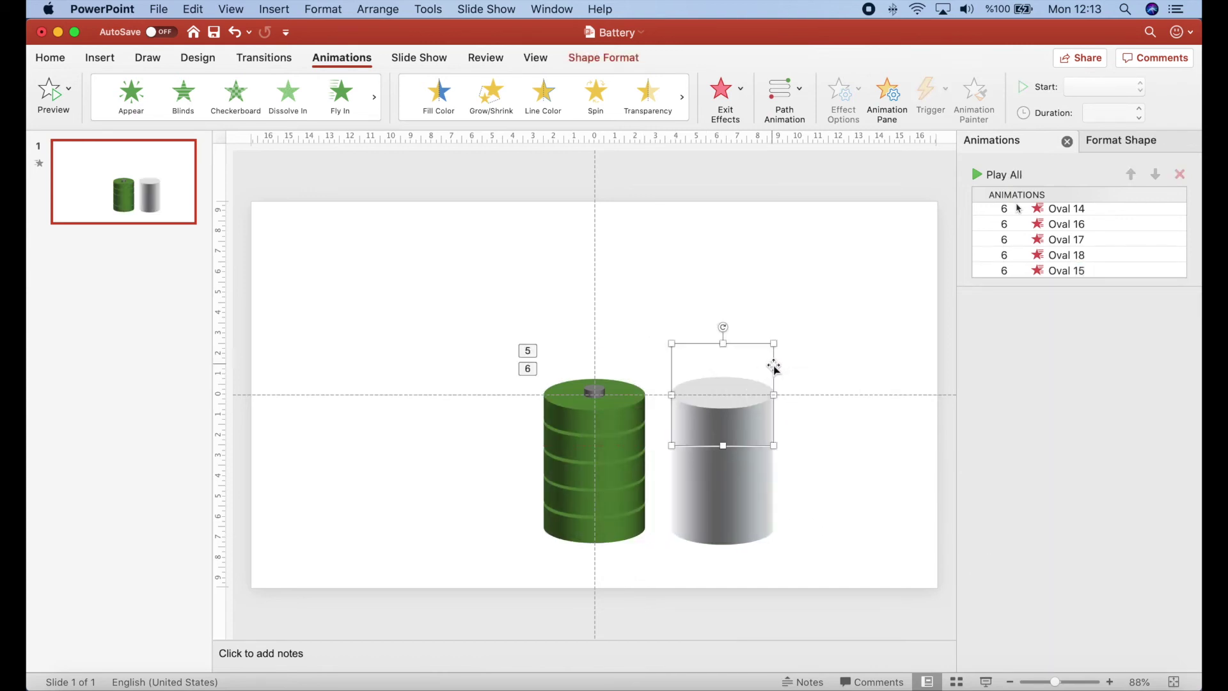
click(622, 527)
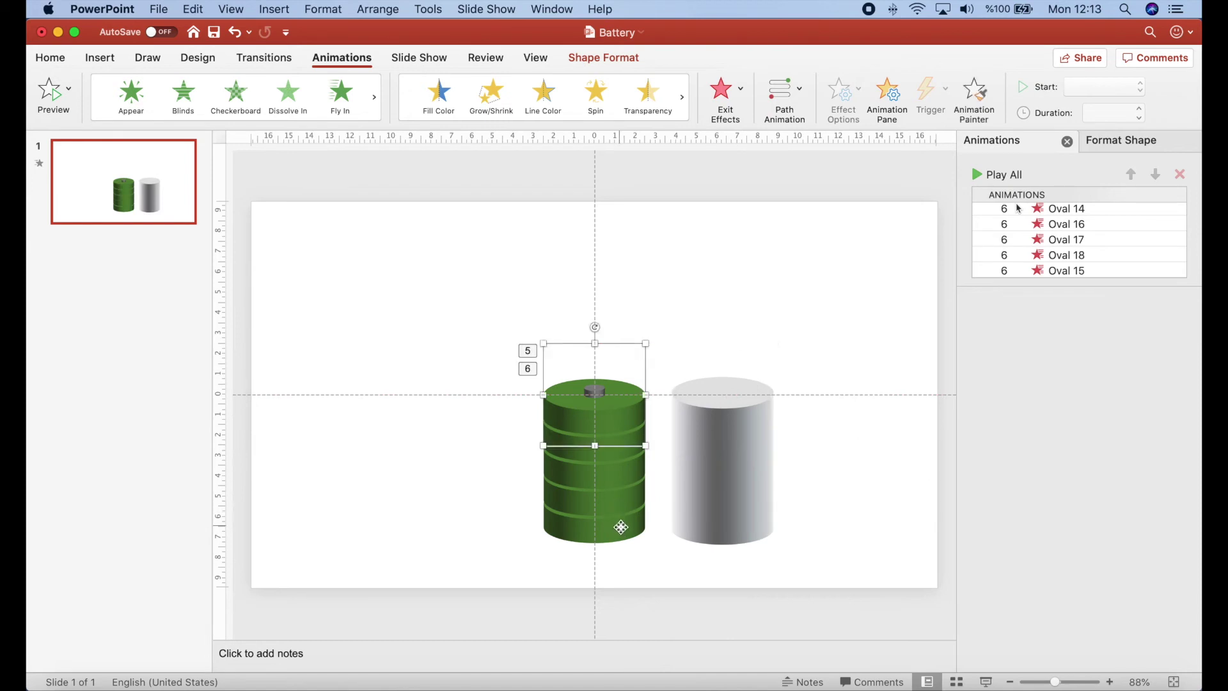
click(121, 102)
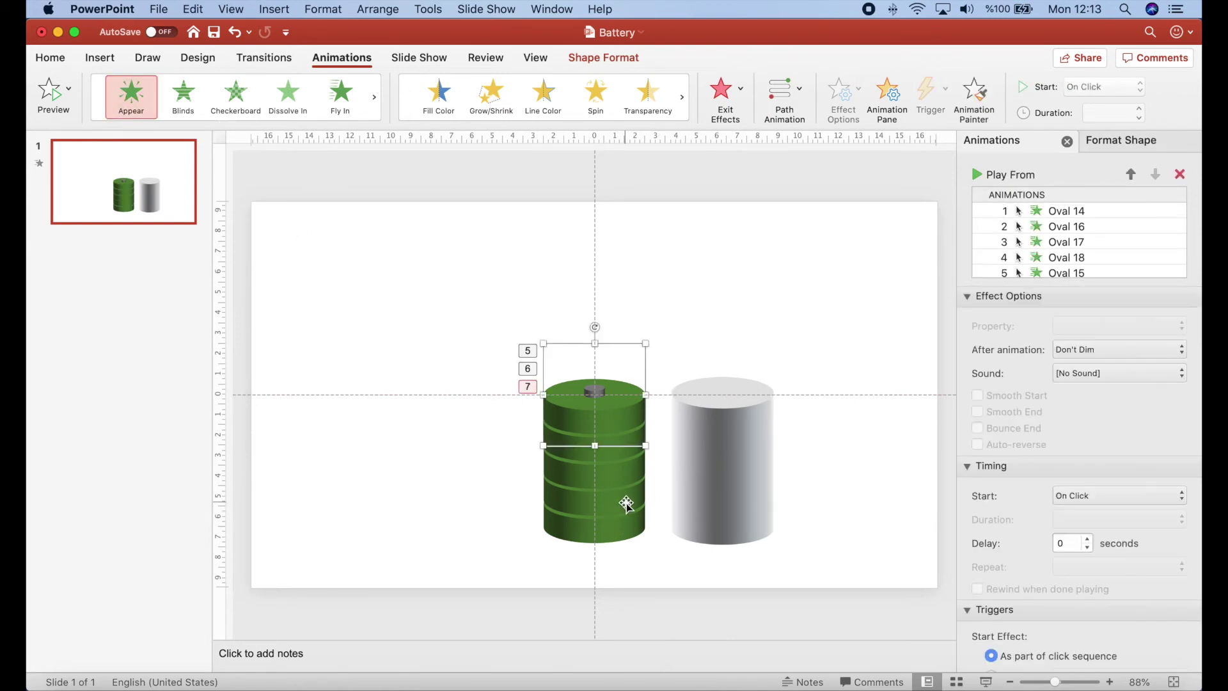
click(135, 104)
Add Appear entrance animations to the discs near the battery top
click(615, 431)
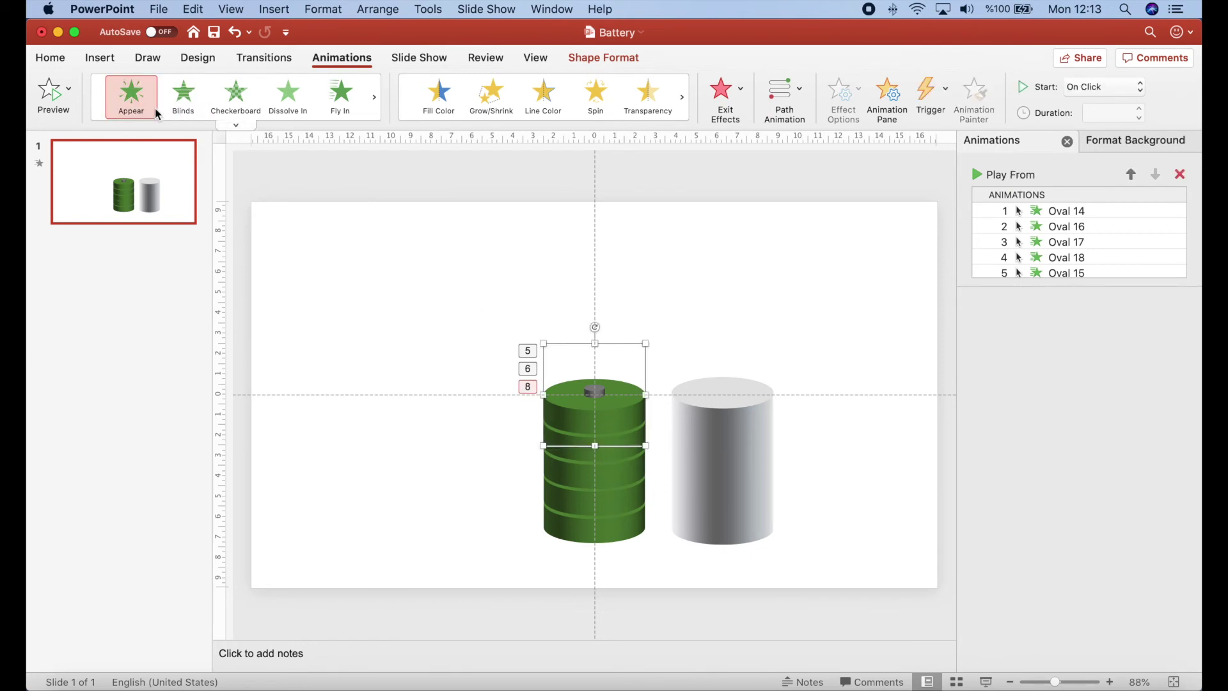
click(130, 96)
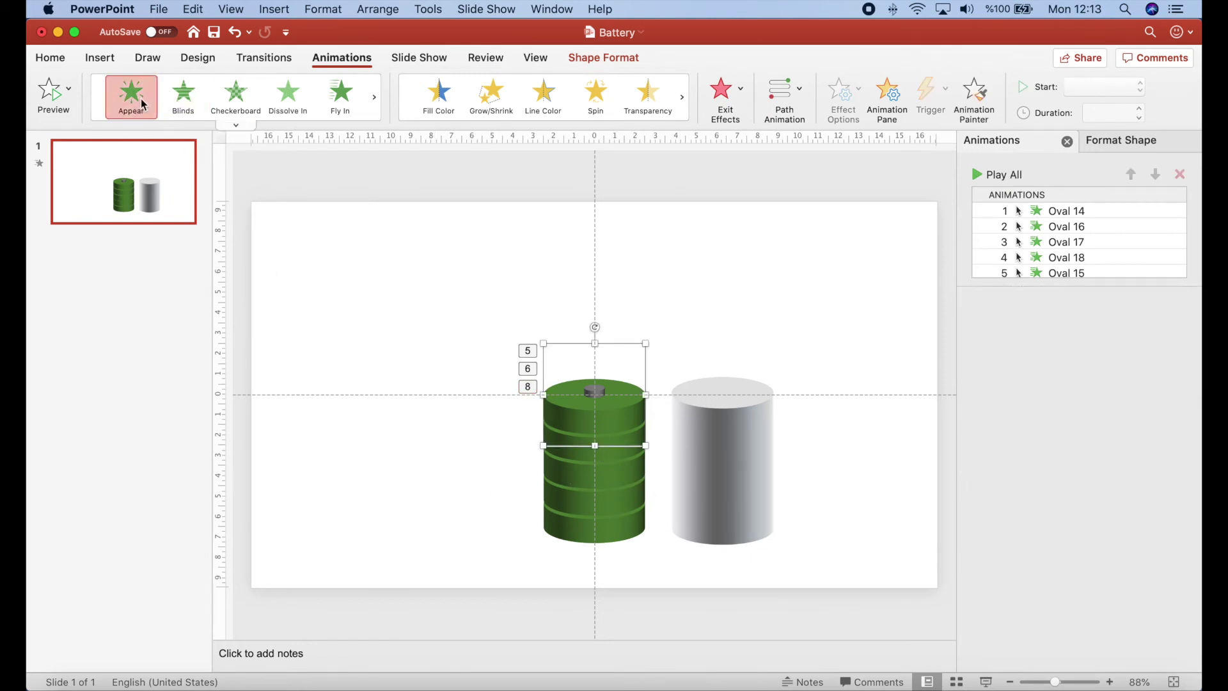
click(575, 434)
click(120, 88)
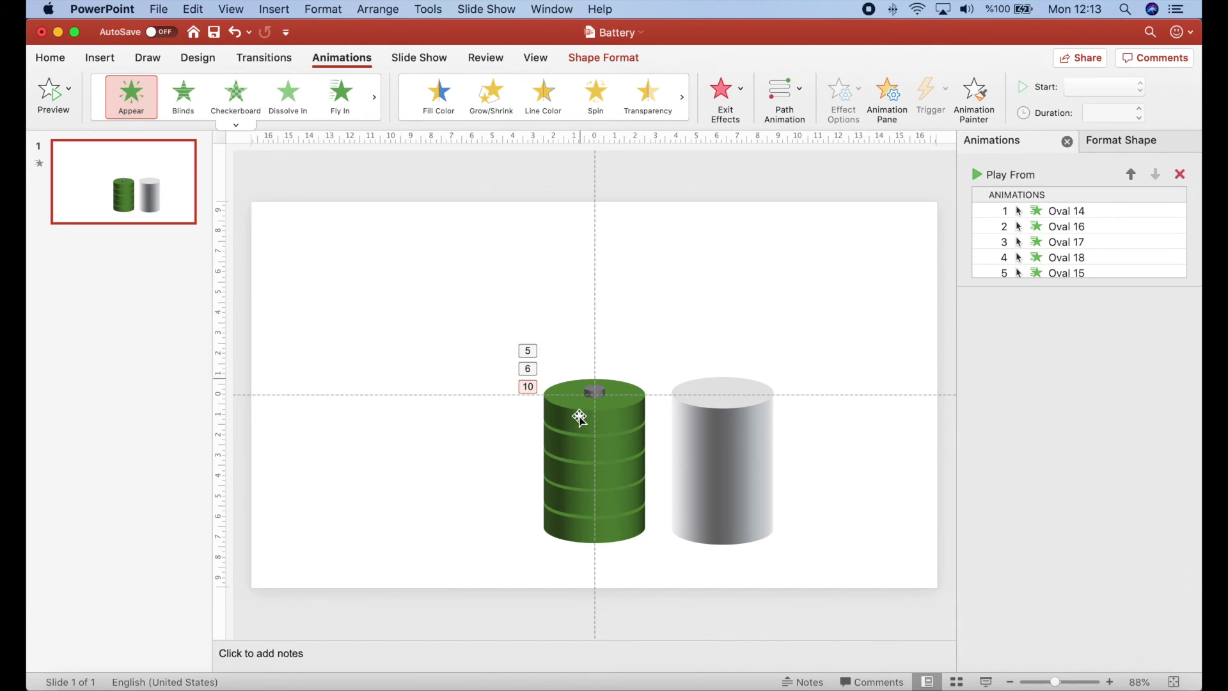
click(575, 417)
click(128, 96)
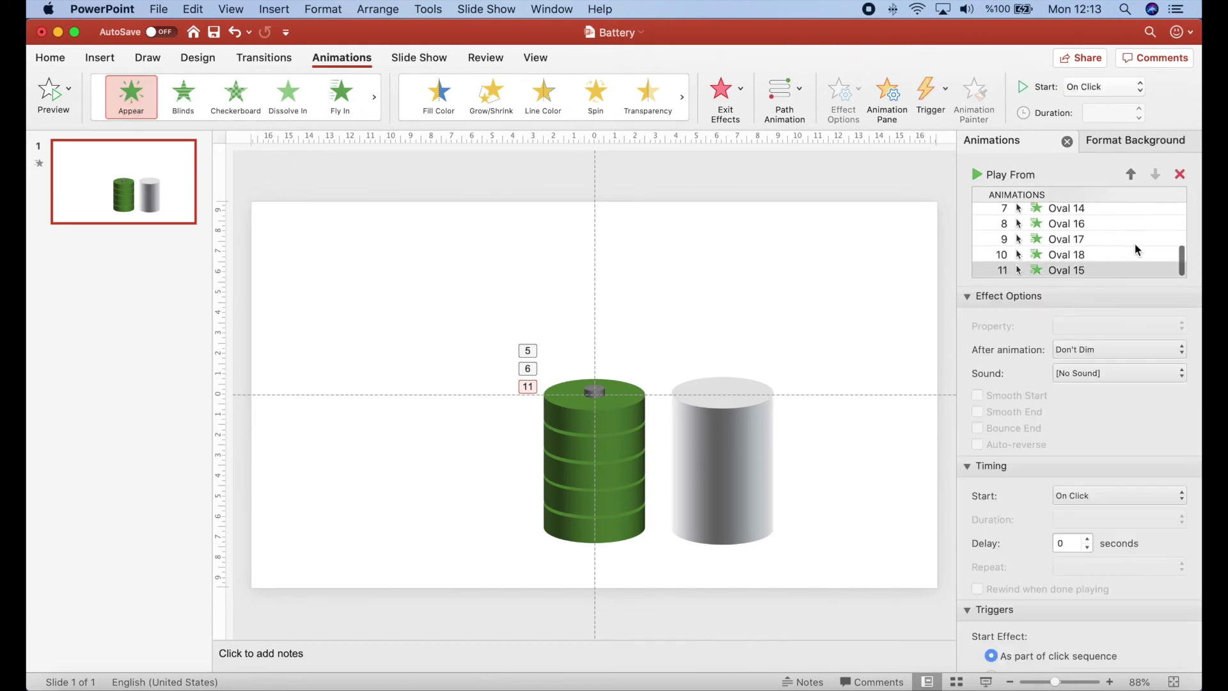
Add an exit effect to the battery's selected top shapes
drag(444, 338, 660, 597)
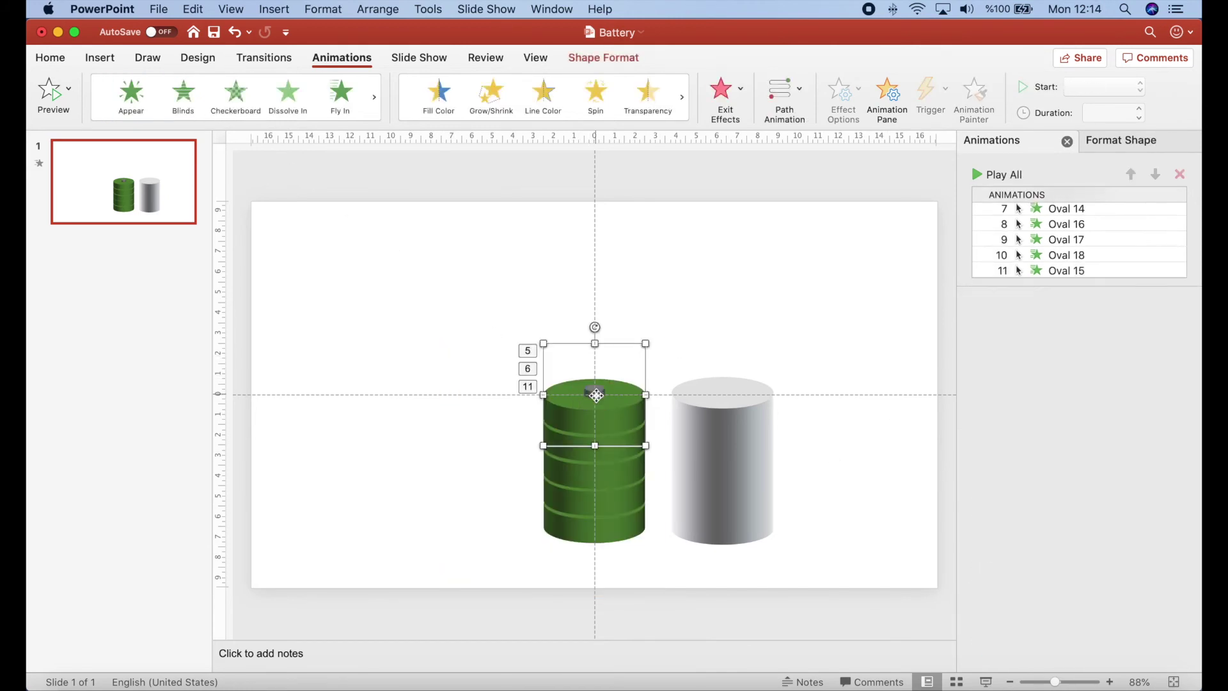
click(725, 96)
click(853, 158)
click(839, 306)
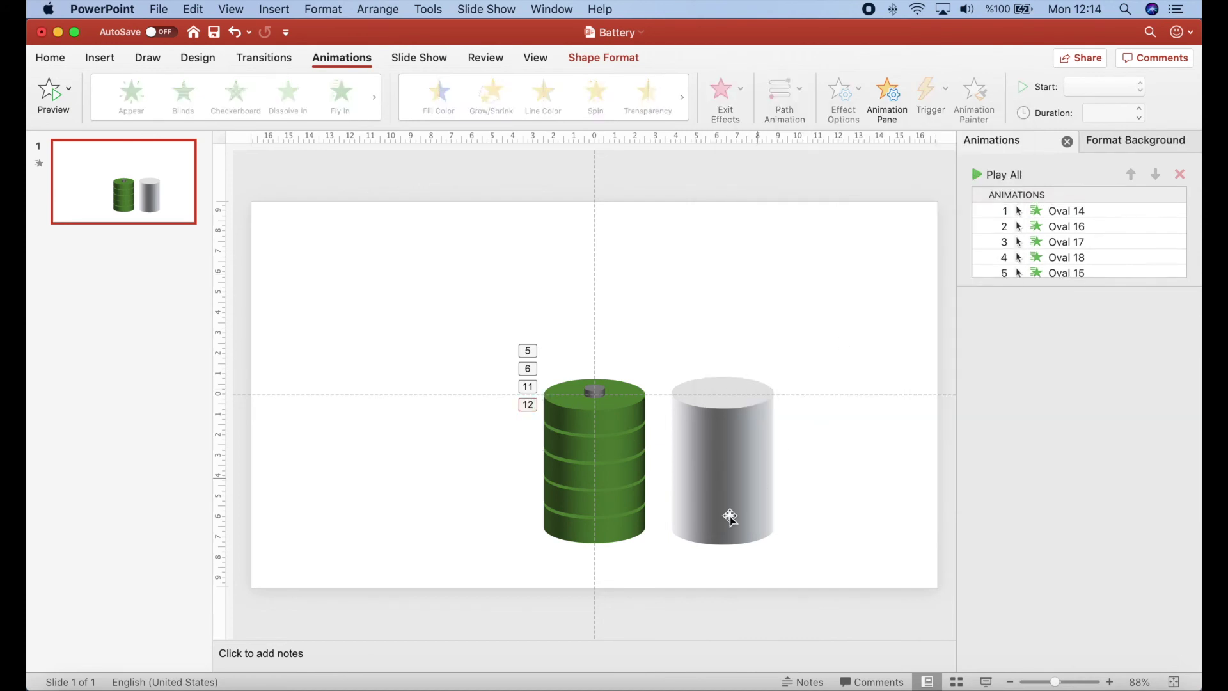
Add Appear entrance animations to three more battery discs
click(625, 531)
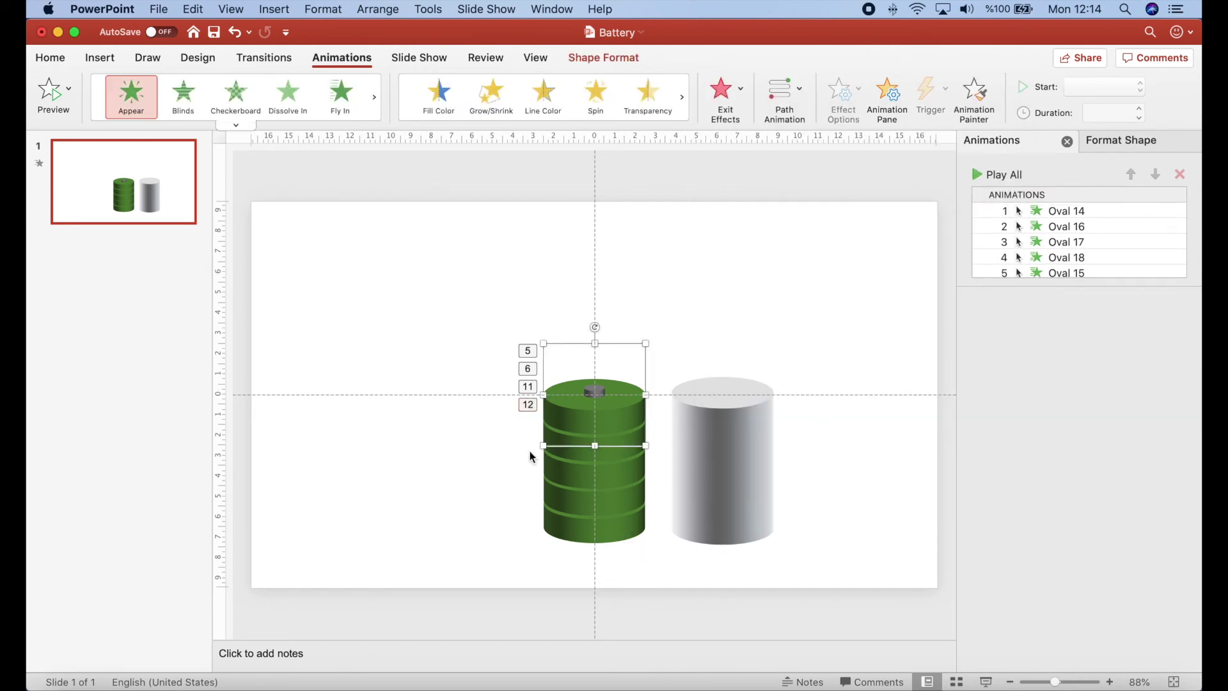
click(131, 100)
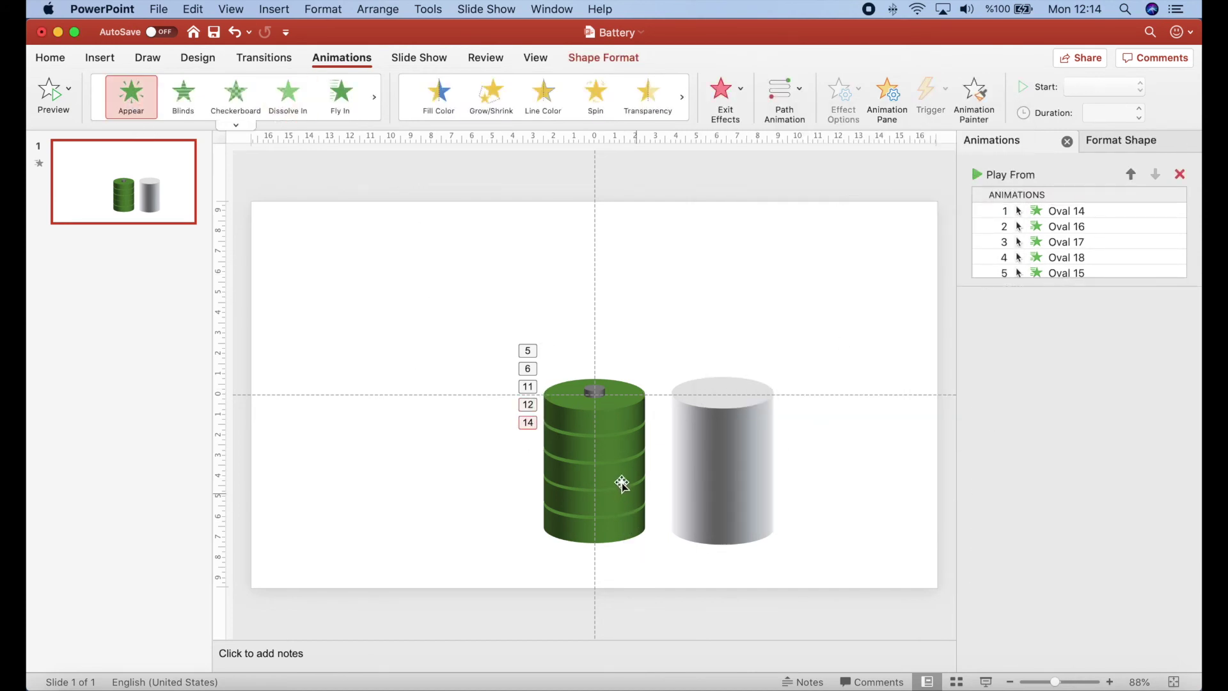
click(132, 98)
click(634, 444)
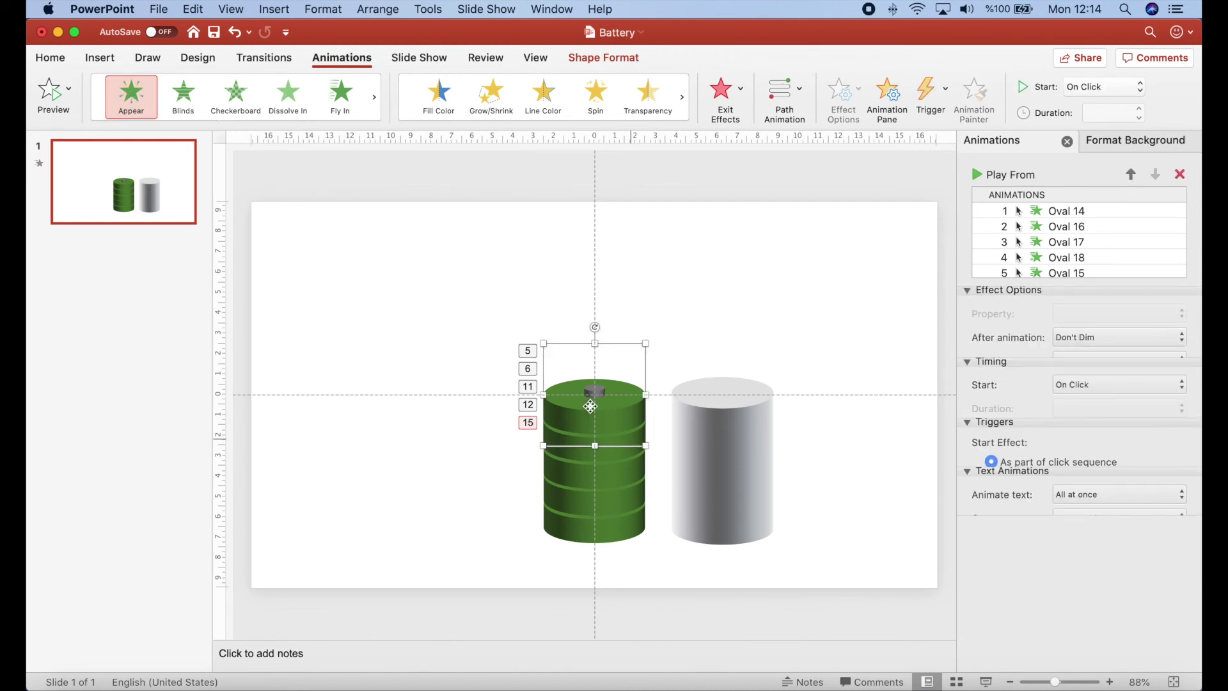
click(131, 99)
click(618, 415)
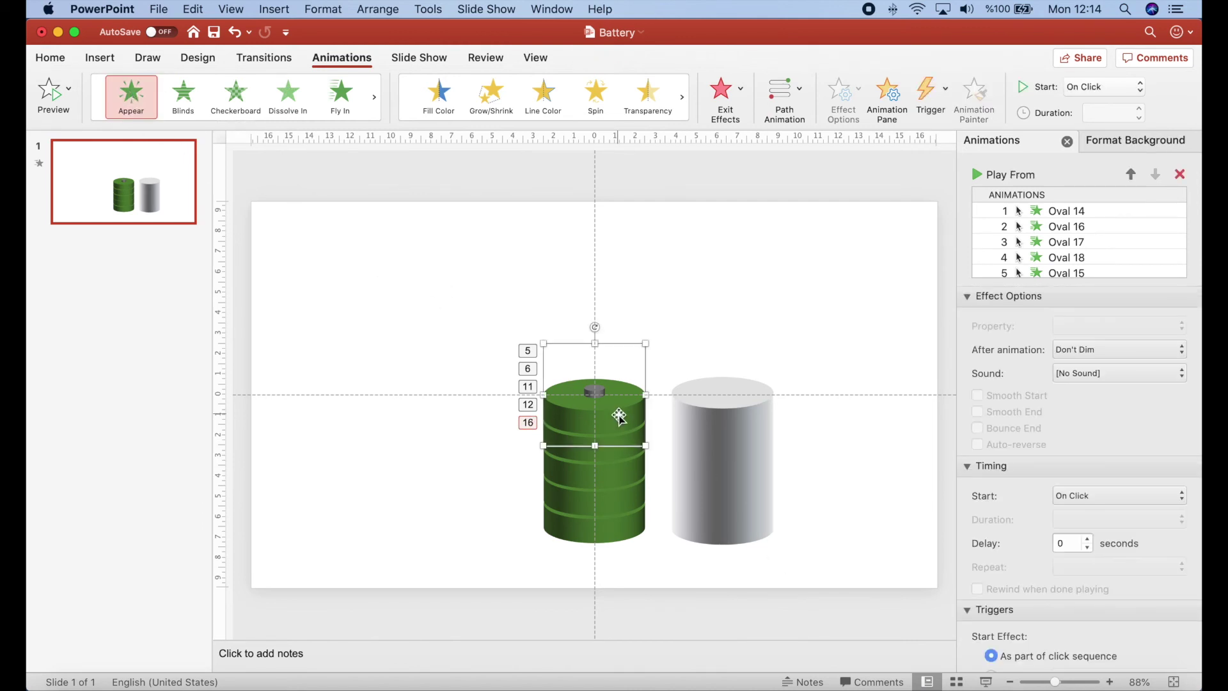
click(131, 100)
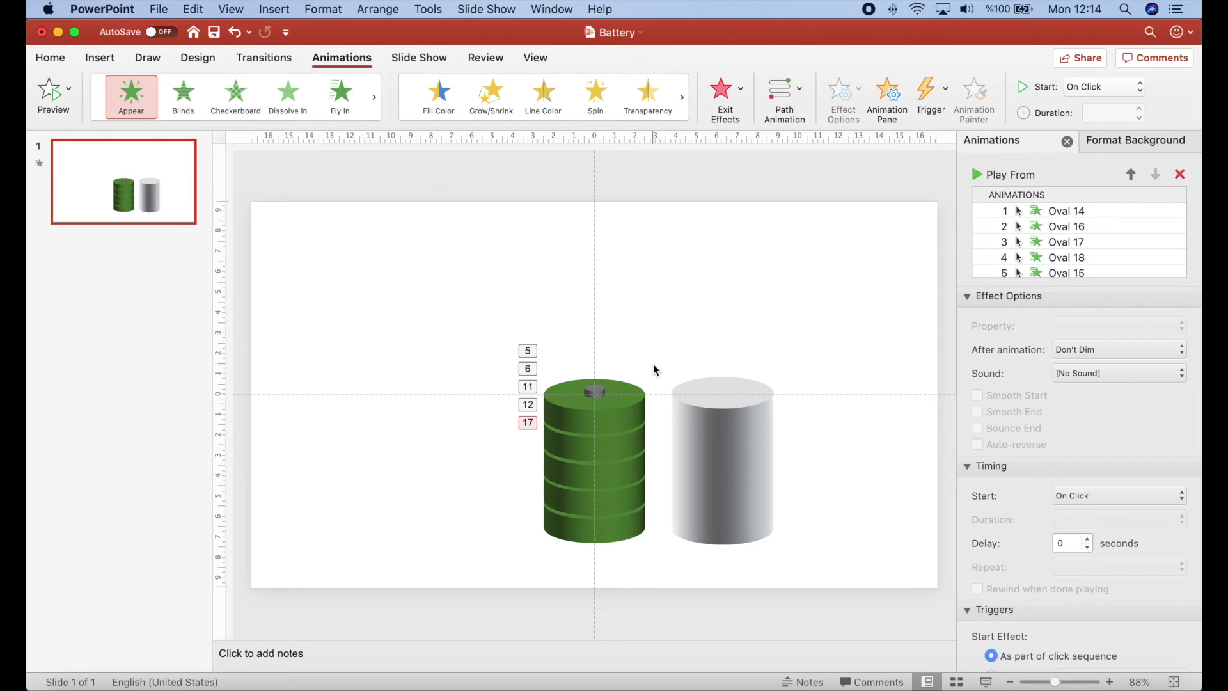
Set all five disc animations to start With Previous
click(1071, 213)
key(super+a)
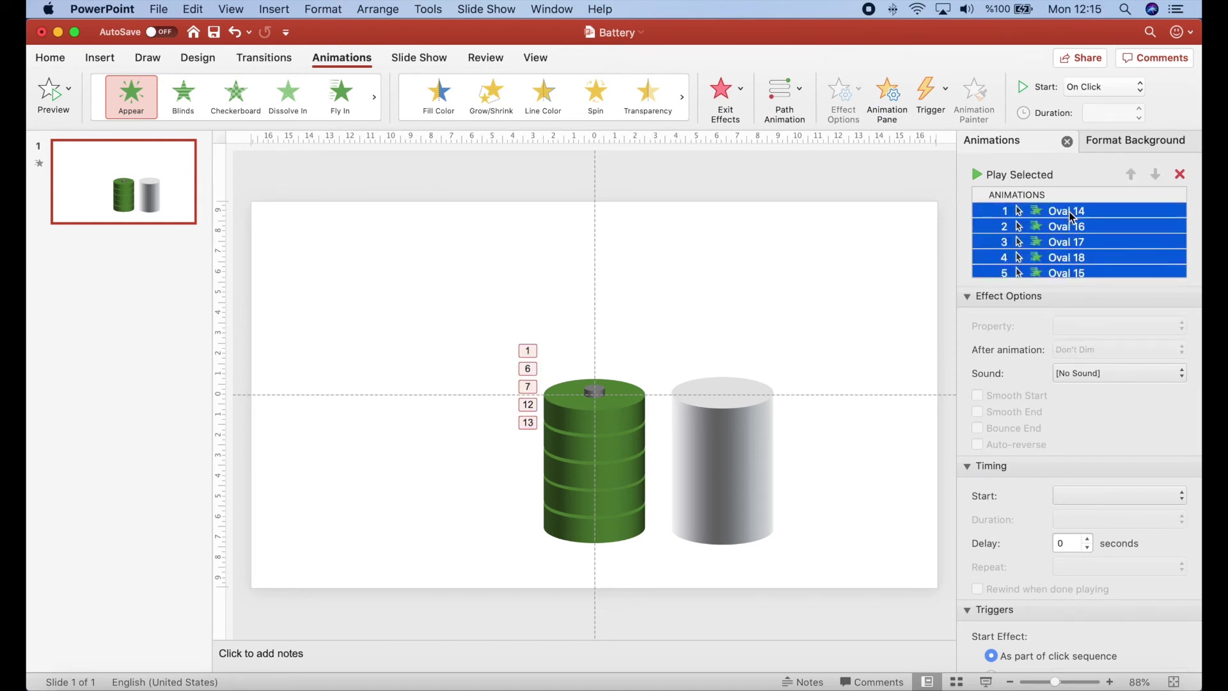
click(1083, 497)
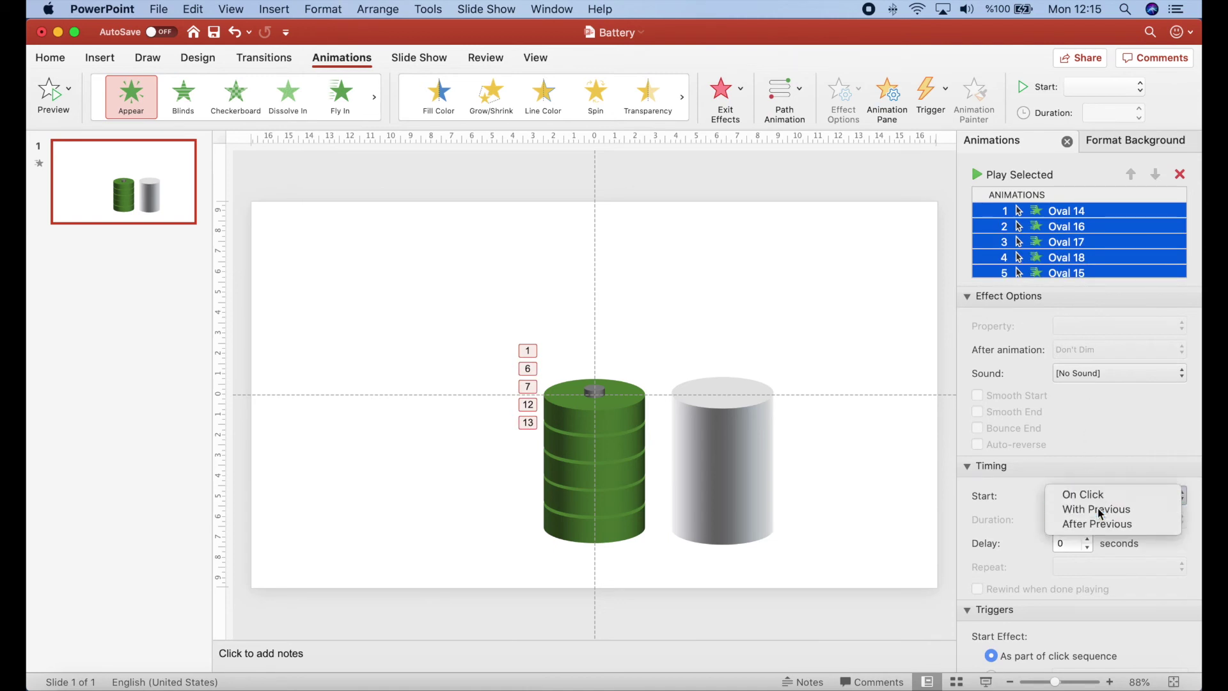
click(1100, 509)
scroll(1080, 247, down, 2)
scroll(1080, 247, up, 3)
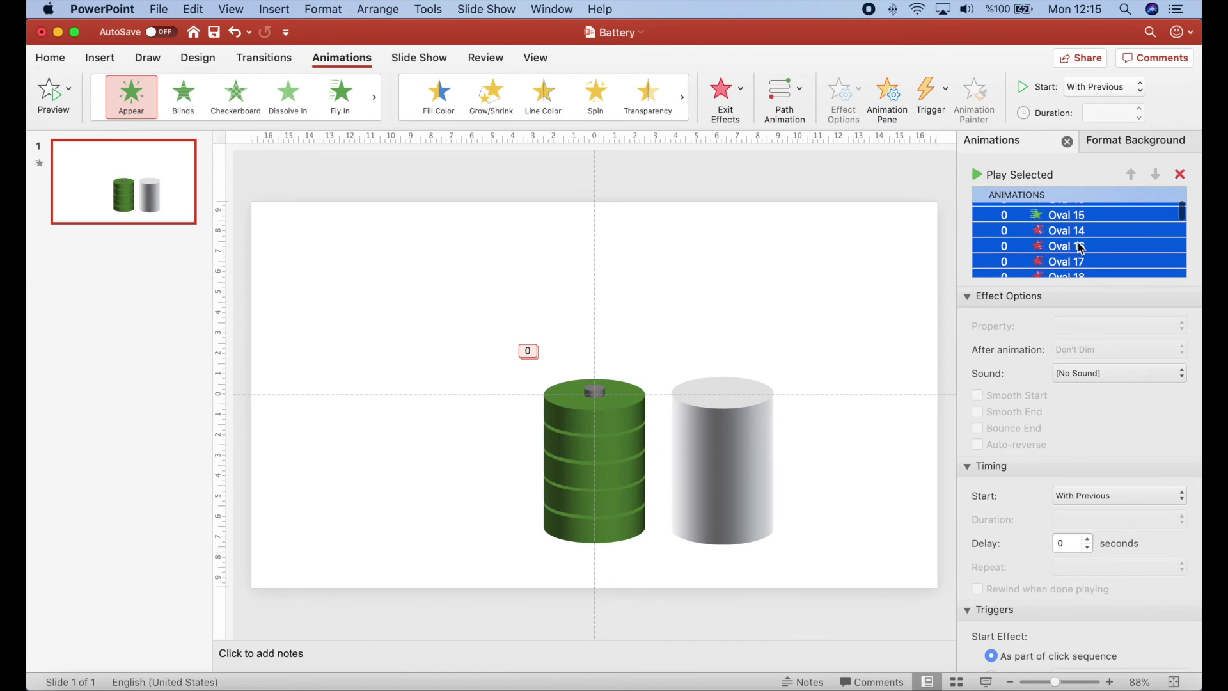
scroll(1079, 228, down, 3)
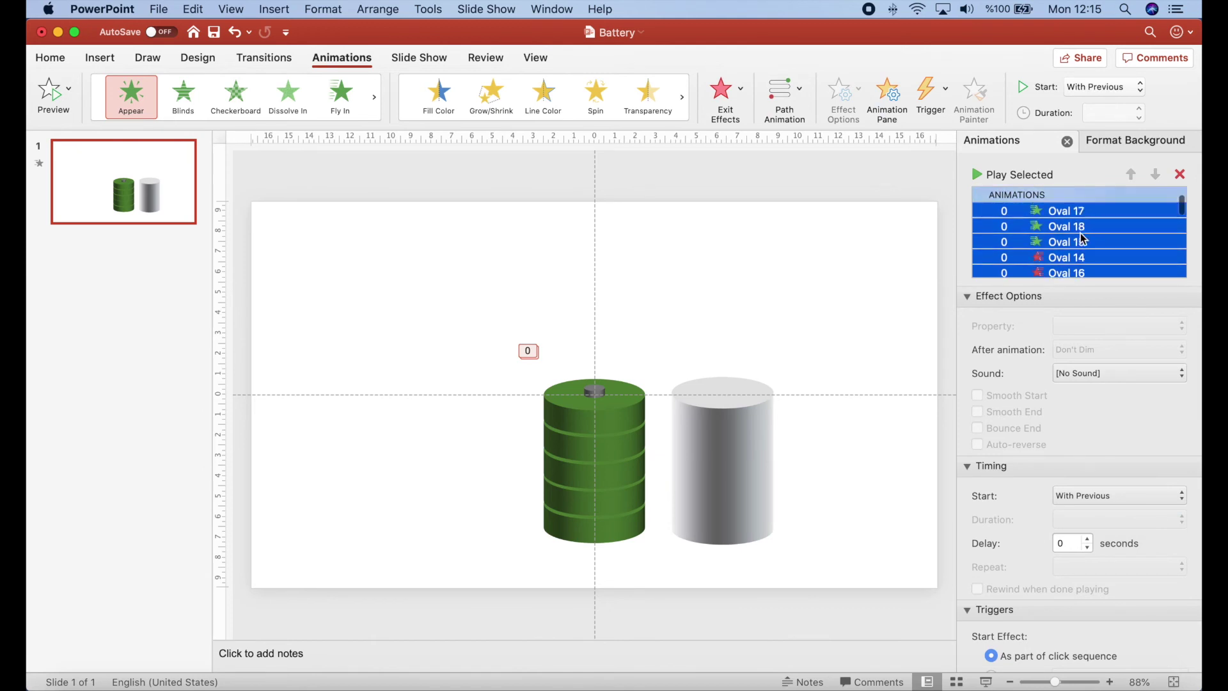
scroll(1081, 238, up, 1)
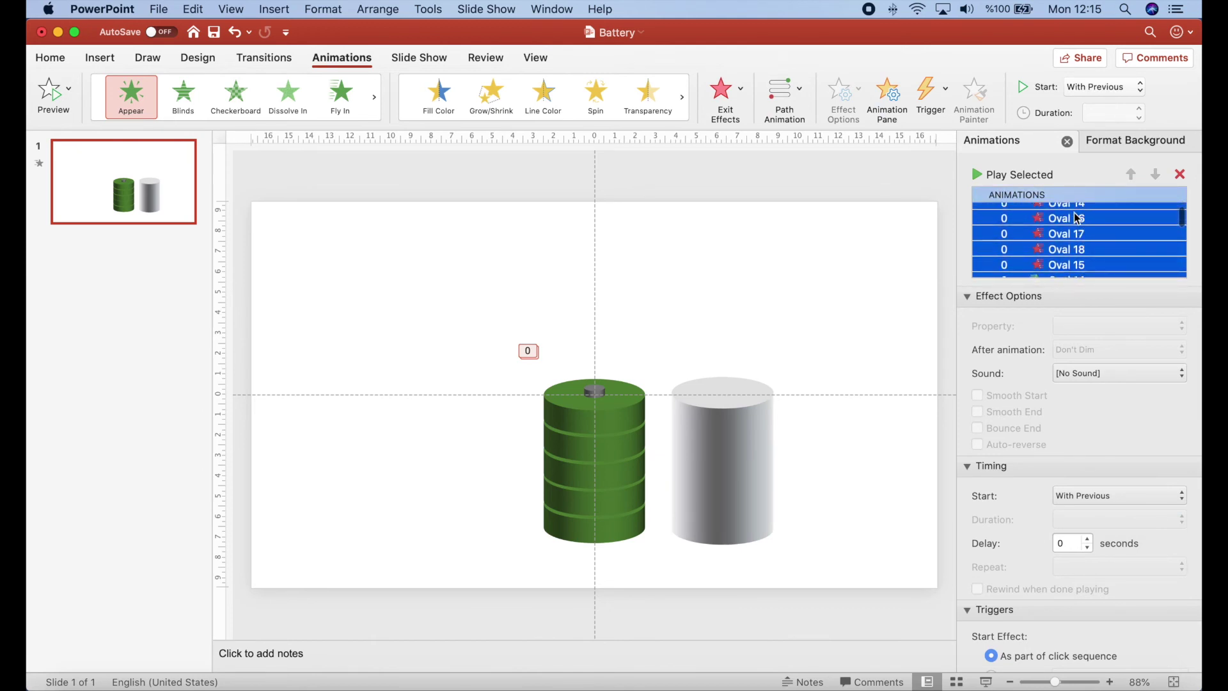
Change the first Oval 14 entrance to start After Previous
click(1075, 213)
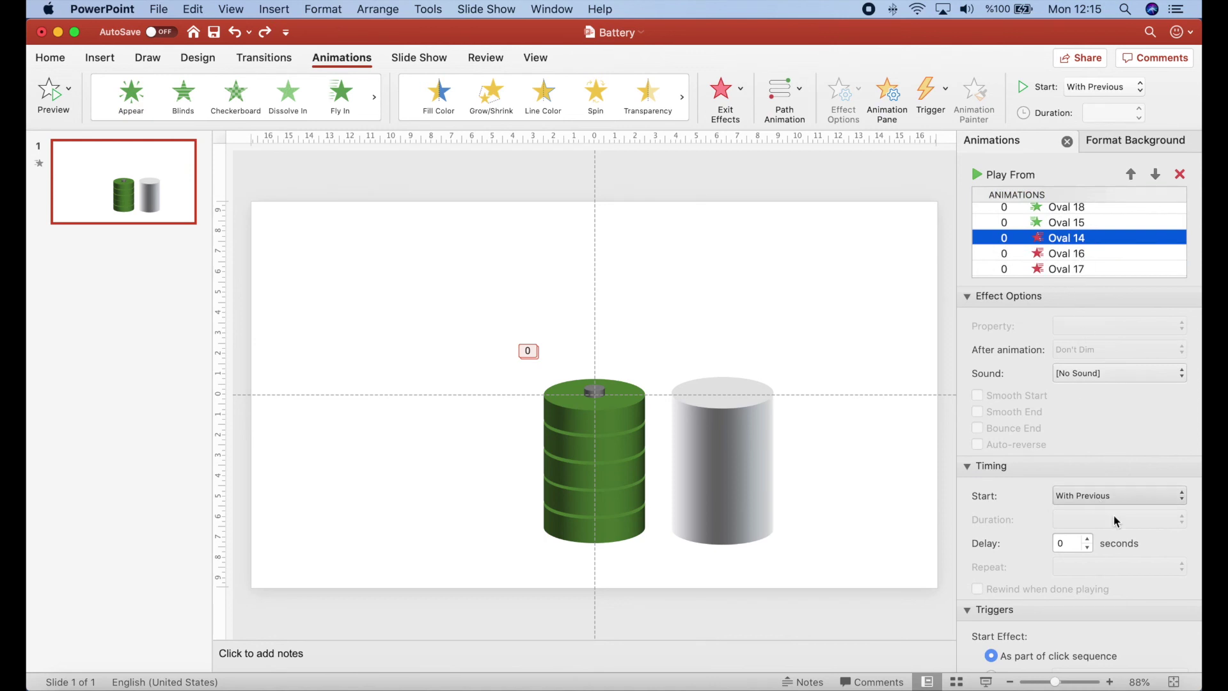
click(1112, 499)
key(Return)
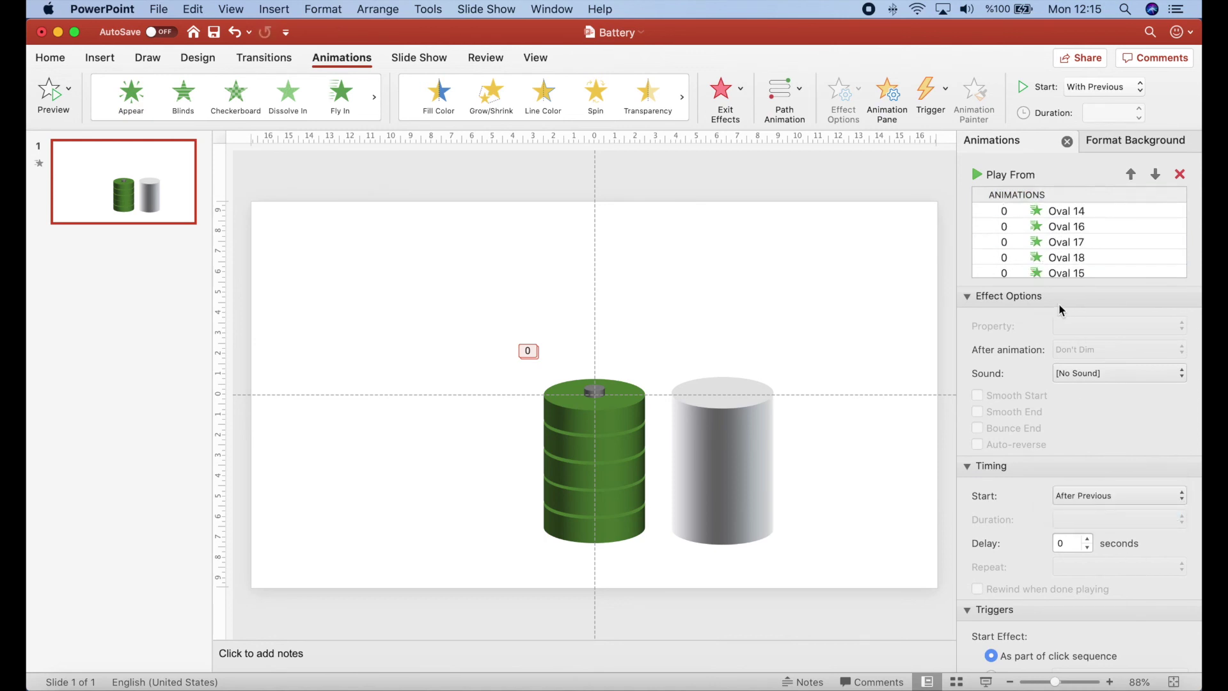
scroll(1065, 246, up, 3)
scroll(1064, 246, up, 1)
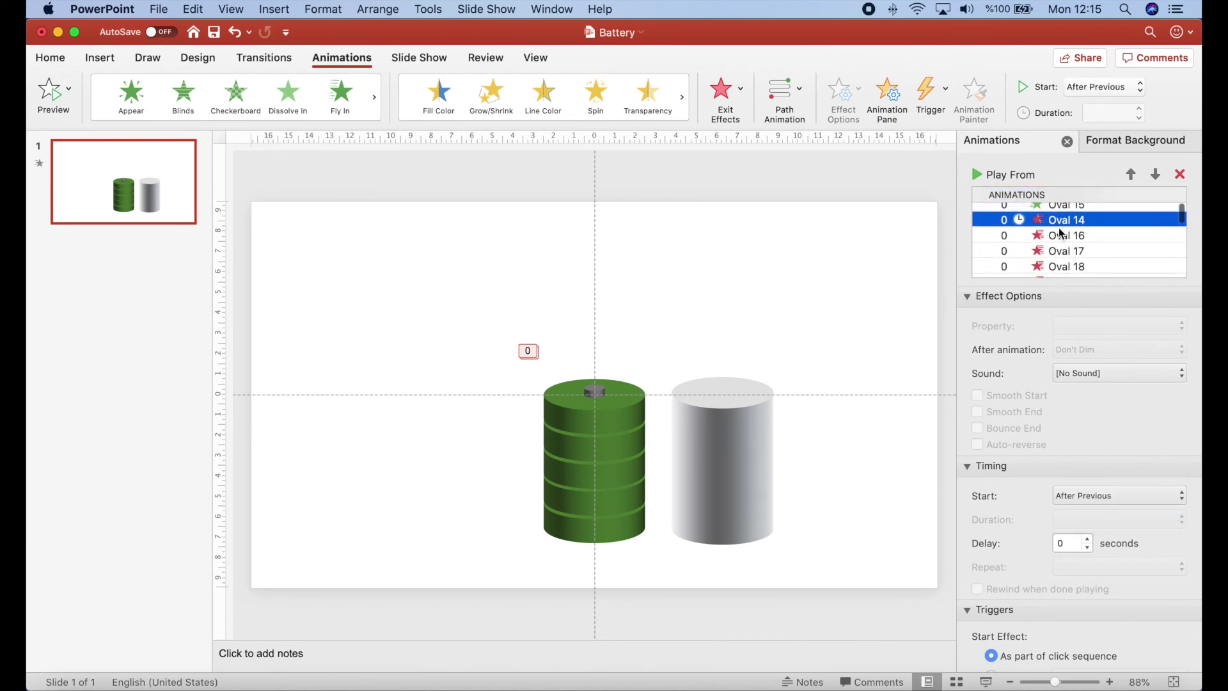
scroll(1060, 266, down, 2)
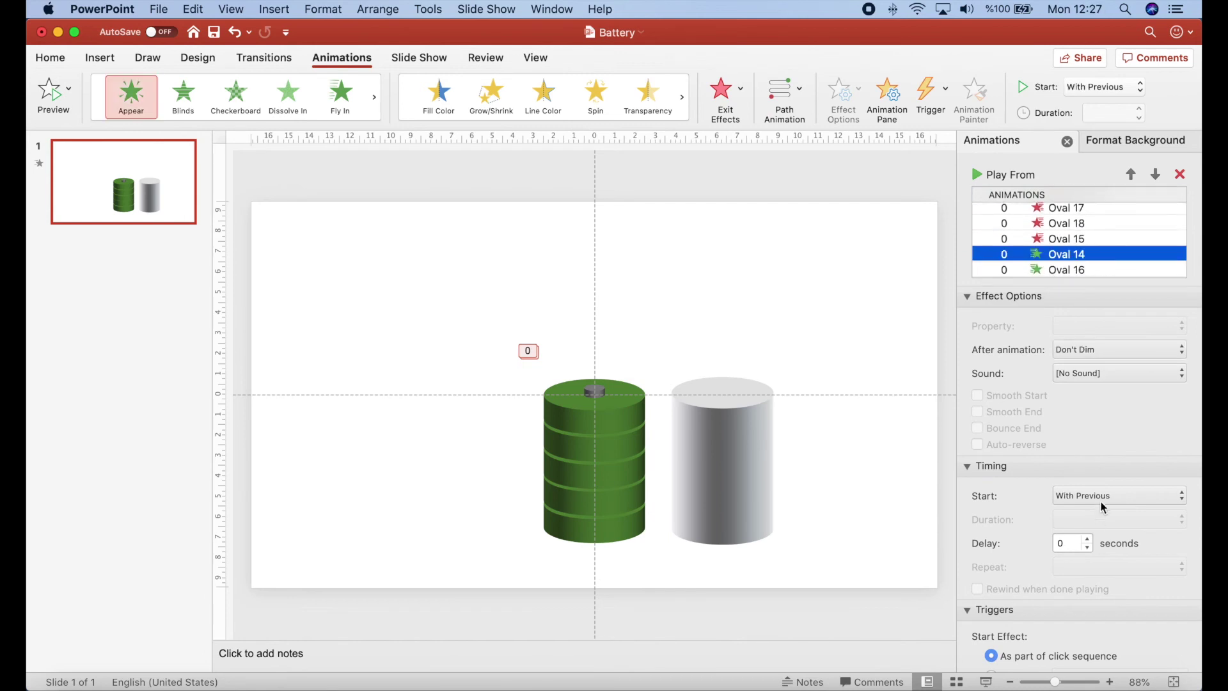
click(1101, 507)
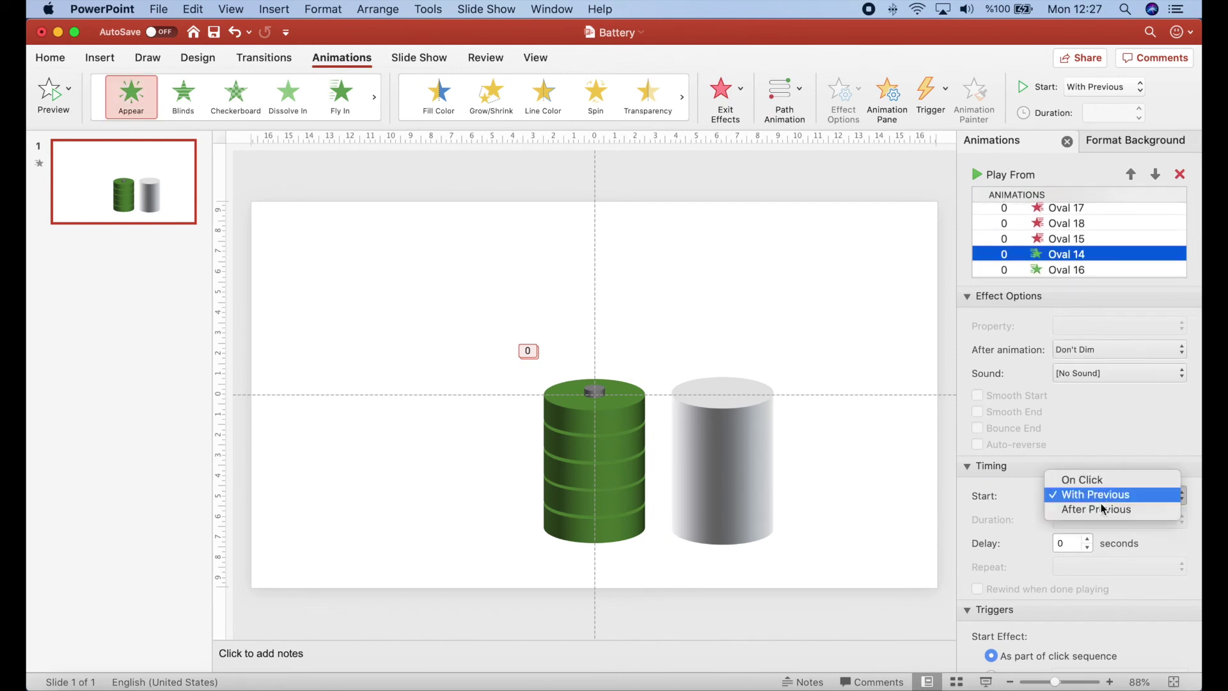
click(1097, 508)
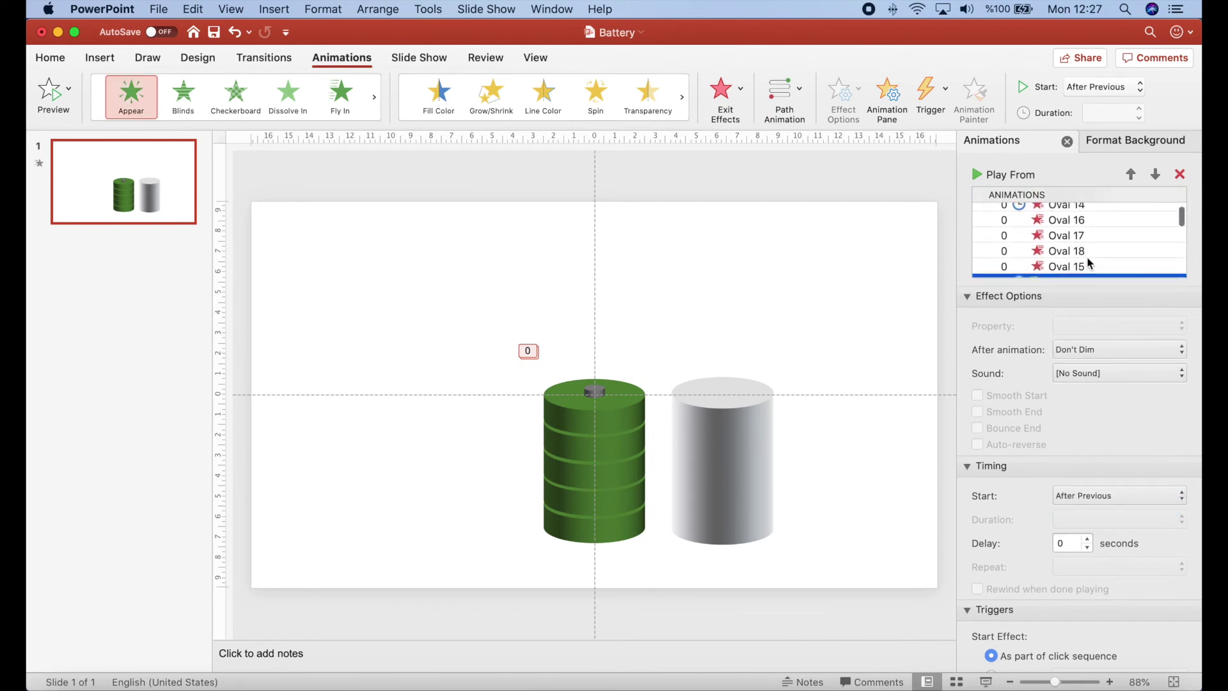
scroll(1080, 257, down, 2)
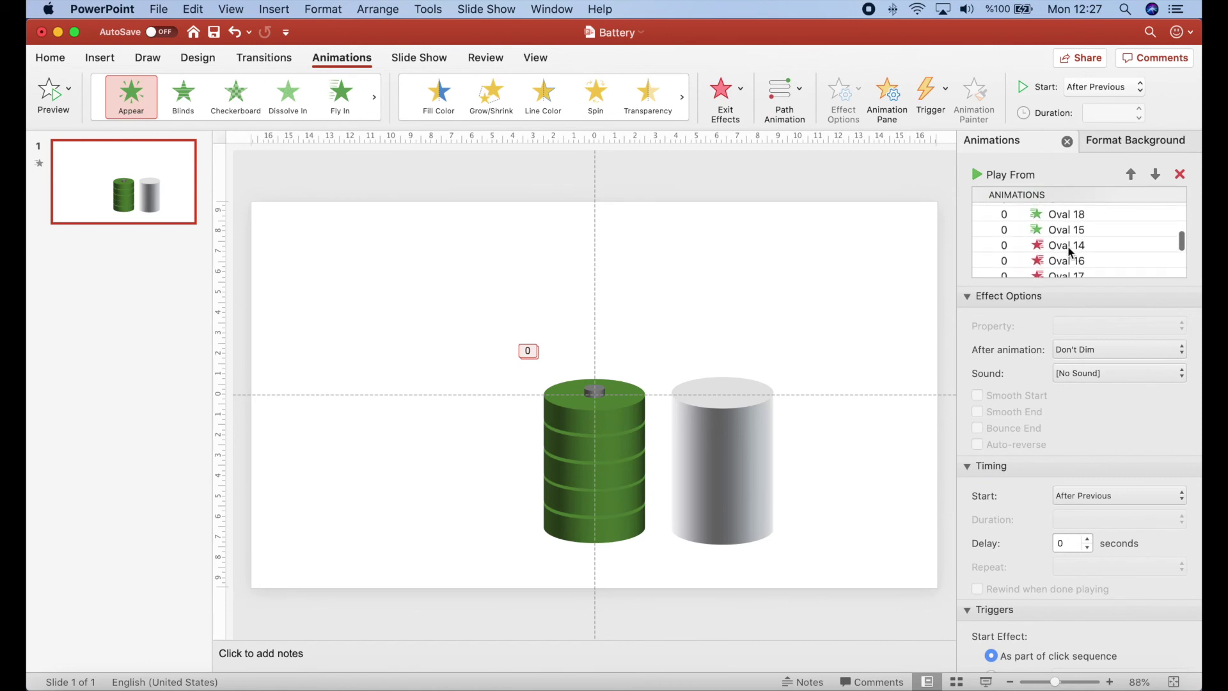
Set the Oval 14 exit and the next Oval 14 animation to start After Previous
click(1072, 251)
click(1086, 496)
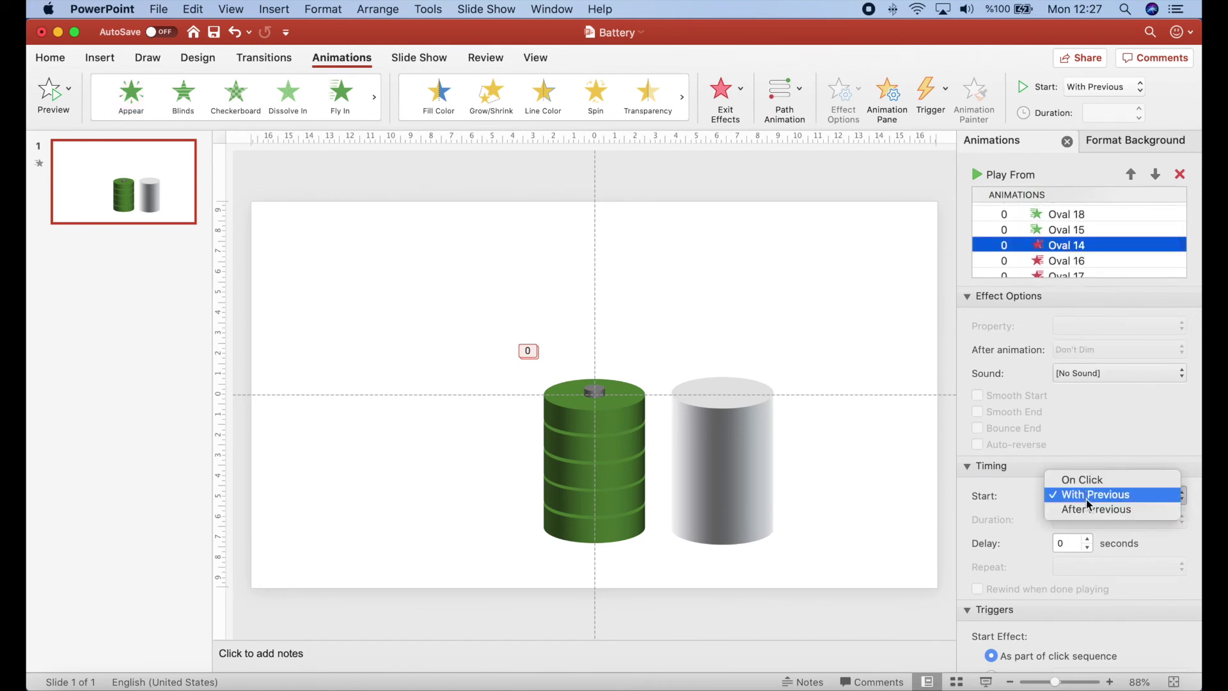
click(1090, 508)
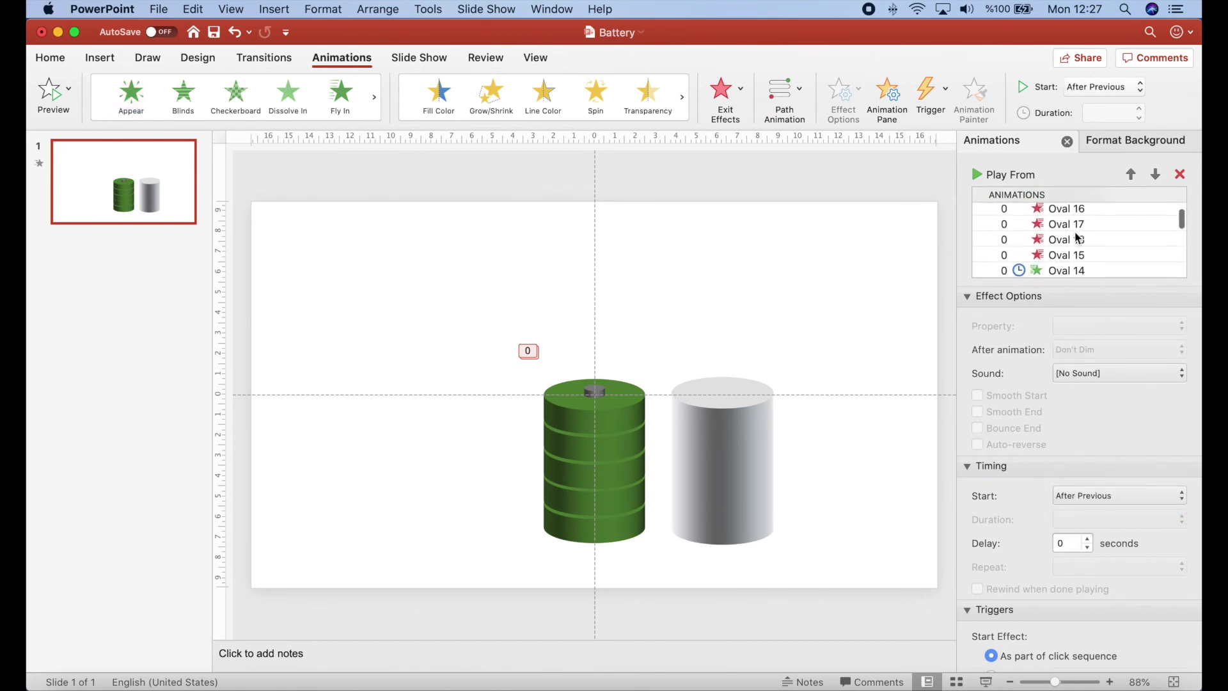
scroll(1080, 229, down, 3)
click(1074, 230)
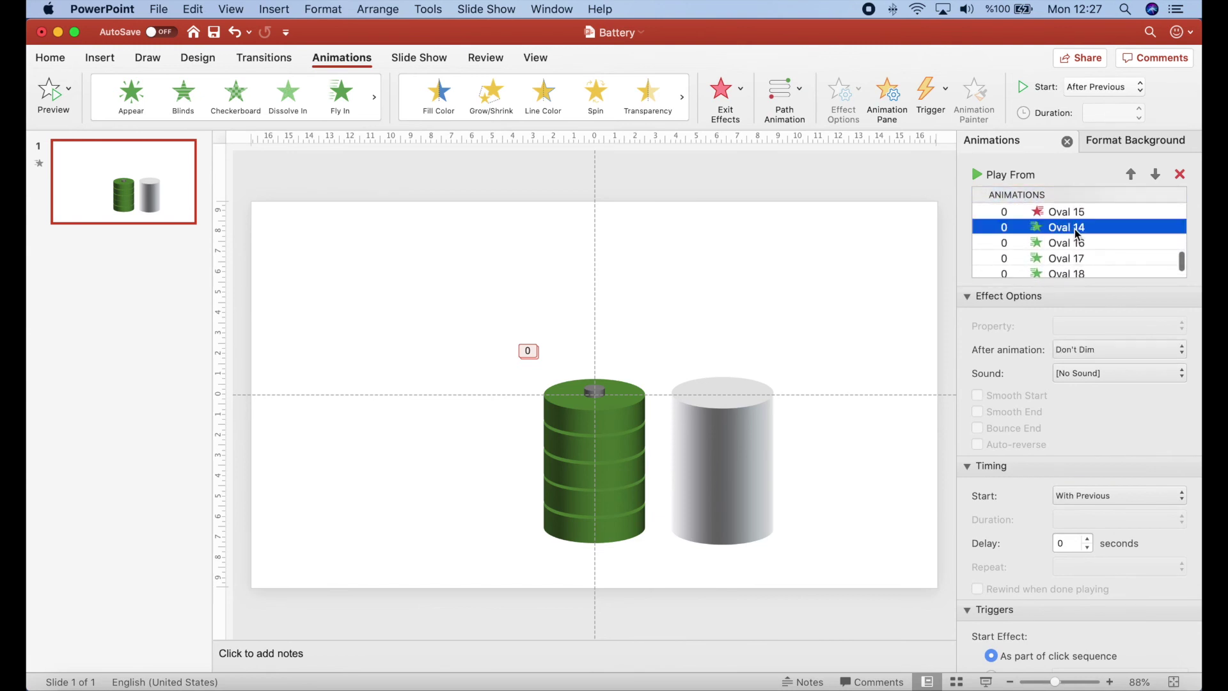
click(1079, 499)
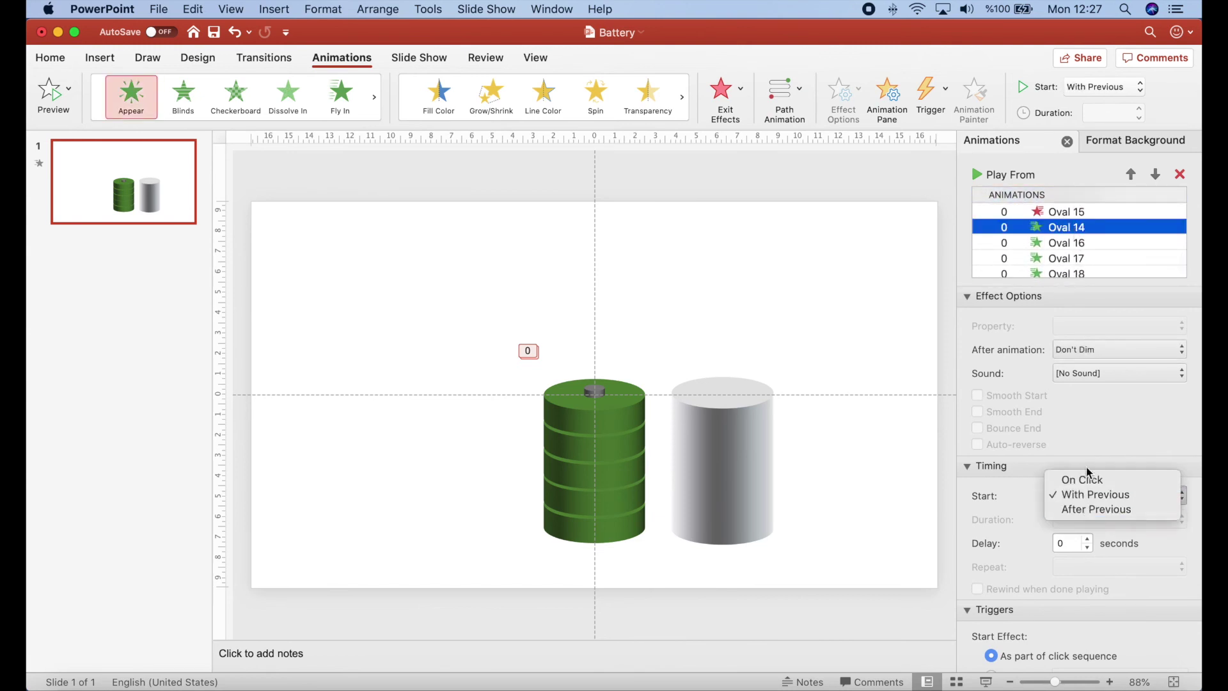
click(1096, 508)
scroll(1071, 237, up, 2)
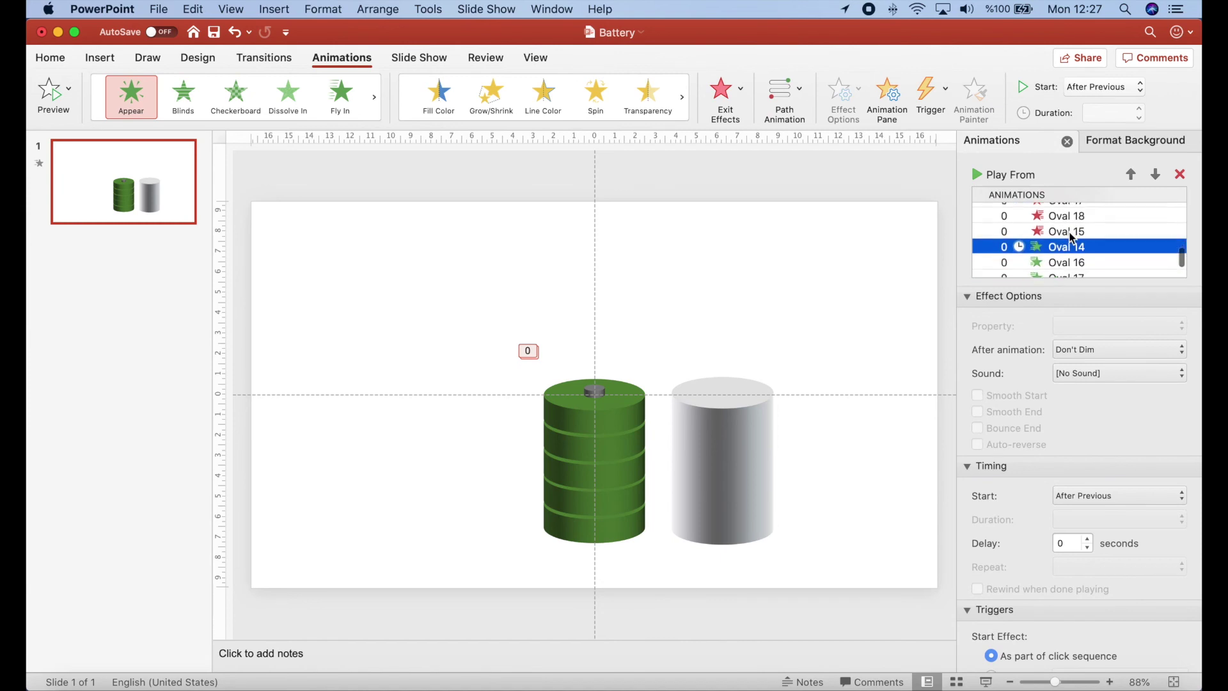
scroll(1071, 236, up, 3)
scroll(1069, 240, up, 2)
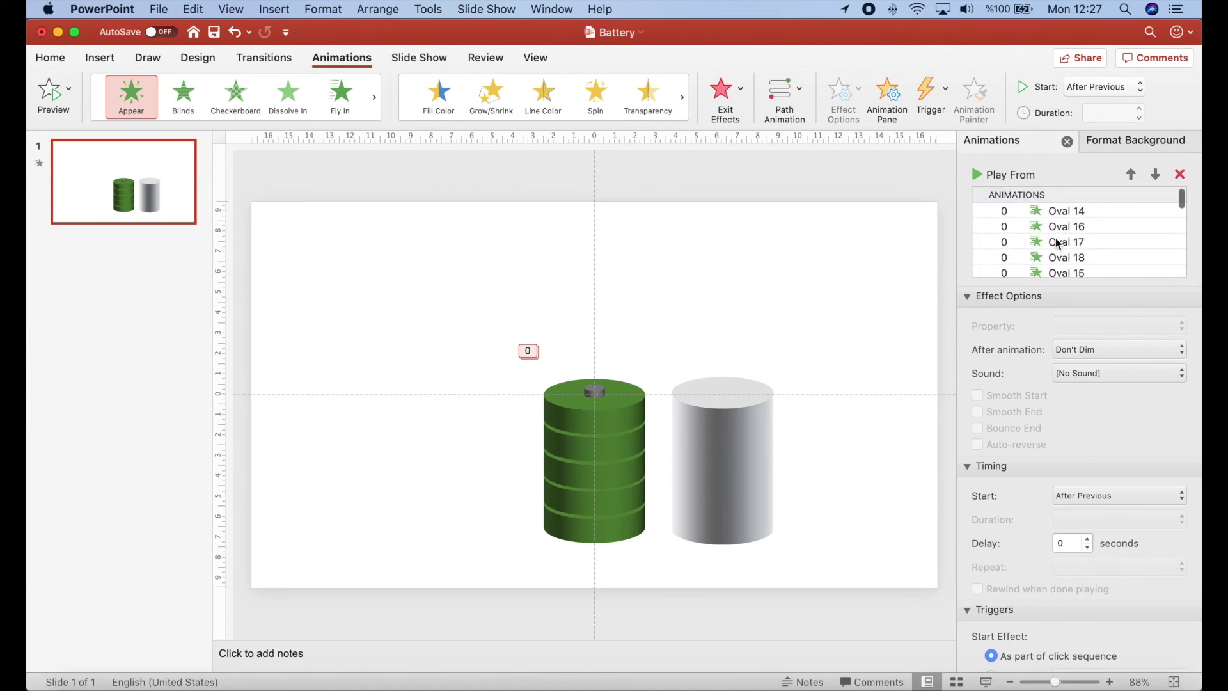
scroll(1060, 225, down, 2)
scroll(1066, 235, down, 2)
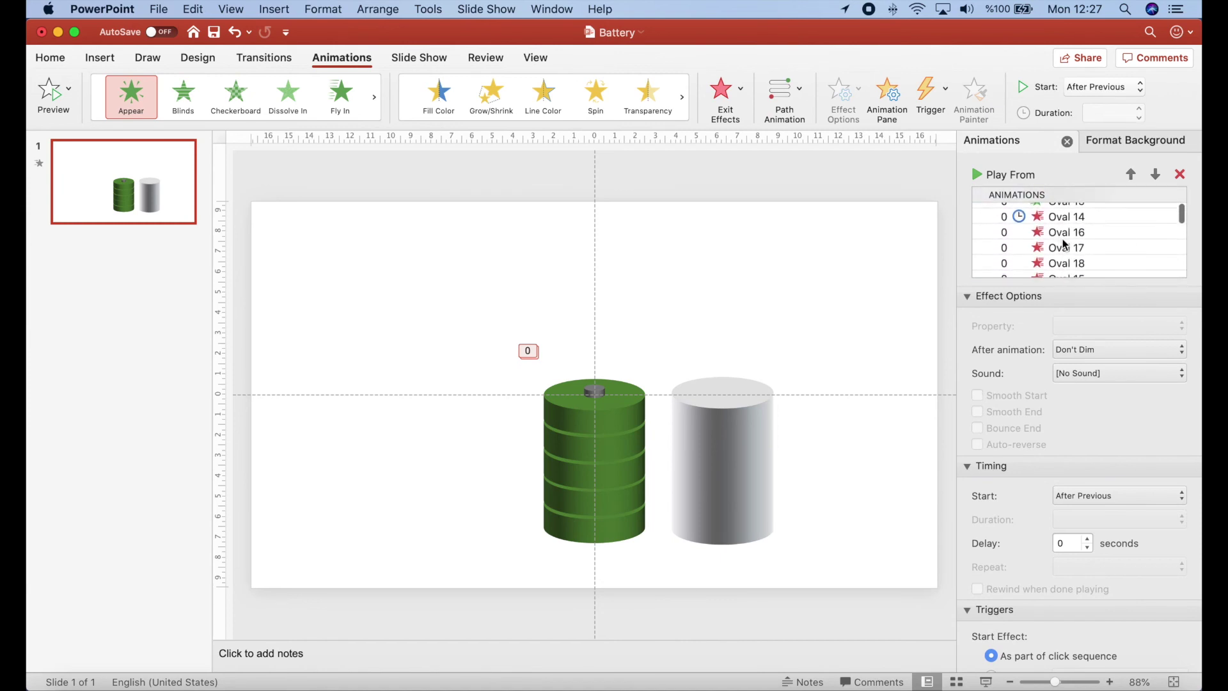
scroll(1071, 248, down, 1)
scroll(1071, 248, up, 2)
scroll(1071, 248, down, 1)
scroll(1072, 248, up, 1)
click(1070, 210)
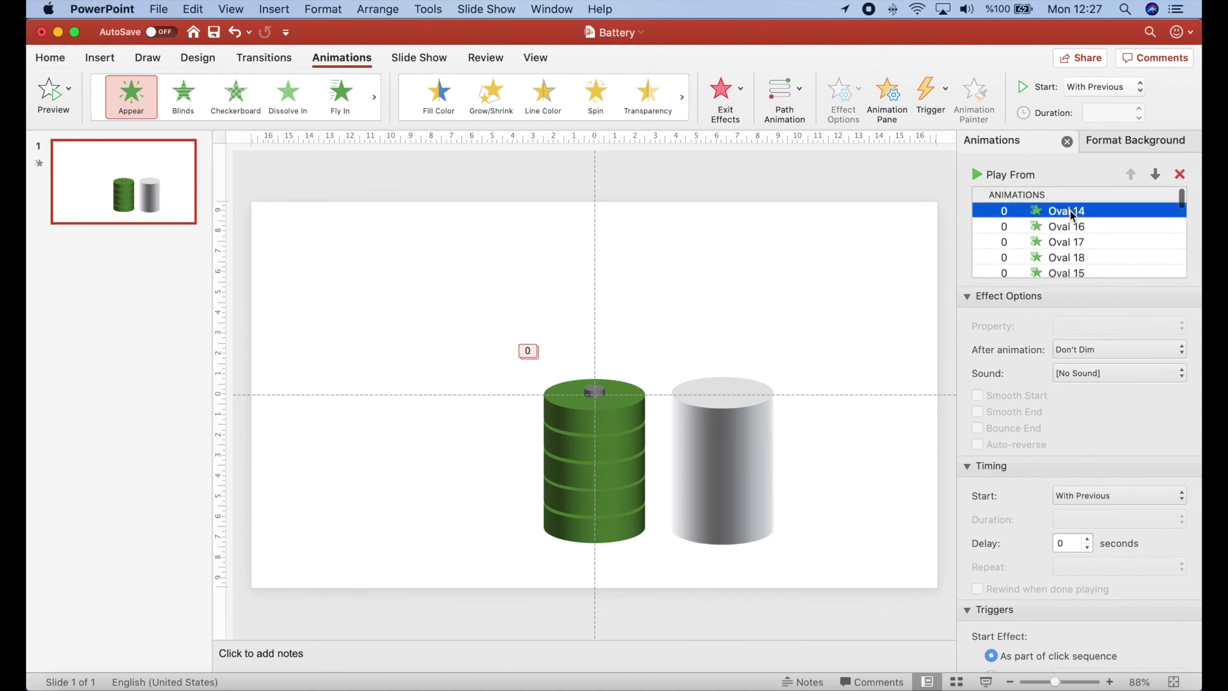
Give Ovals 16, 17, 18 and 15 staggered delays rising from 1 to 2.5 seconds
click(1061, 543)
text(,5)
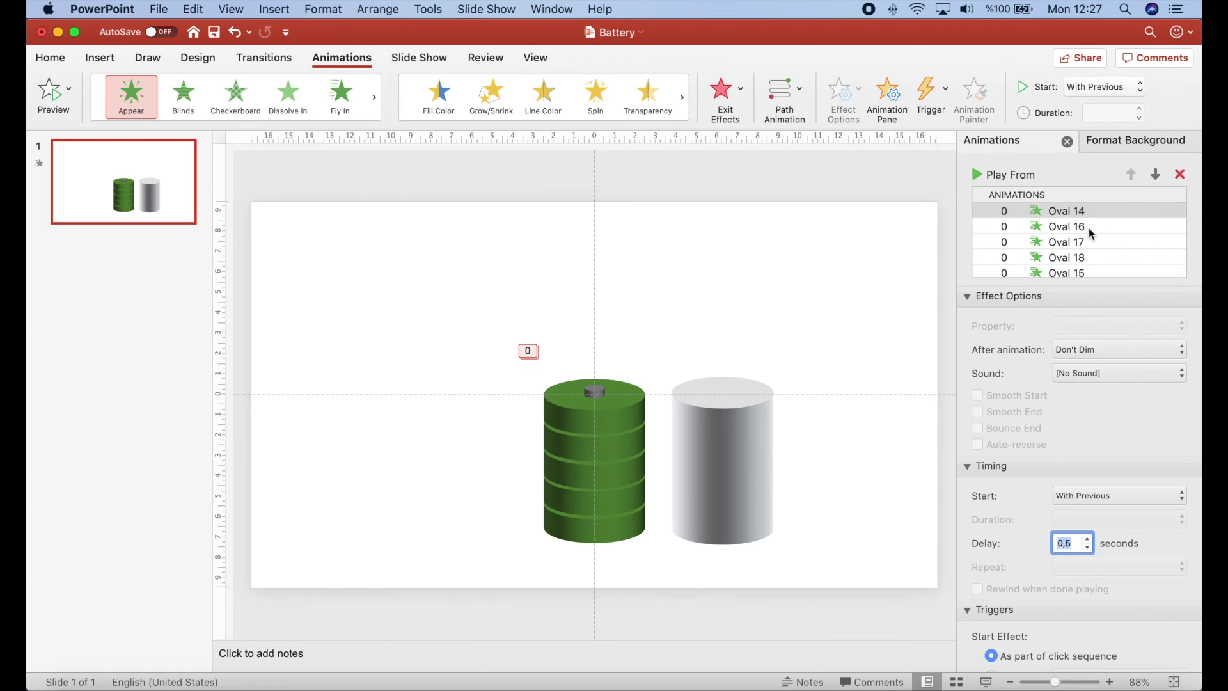
click(1090, 233)
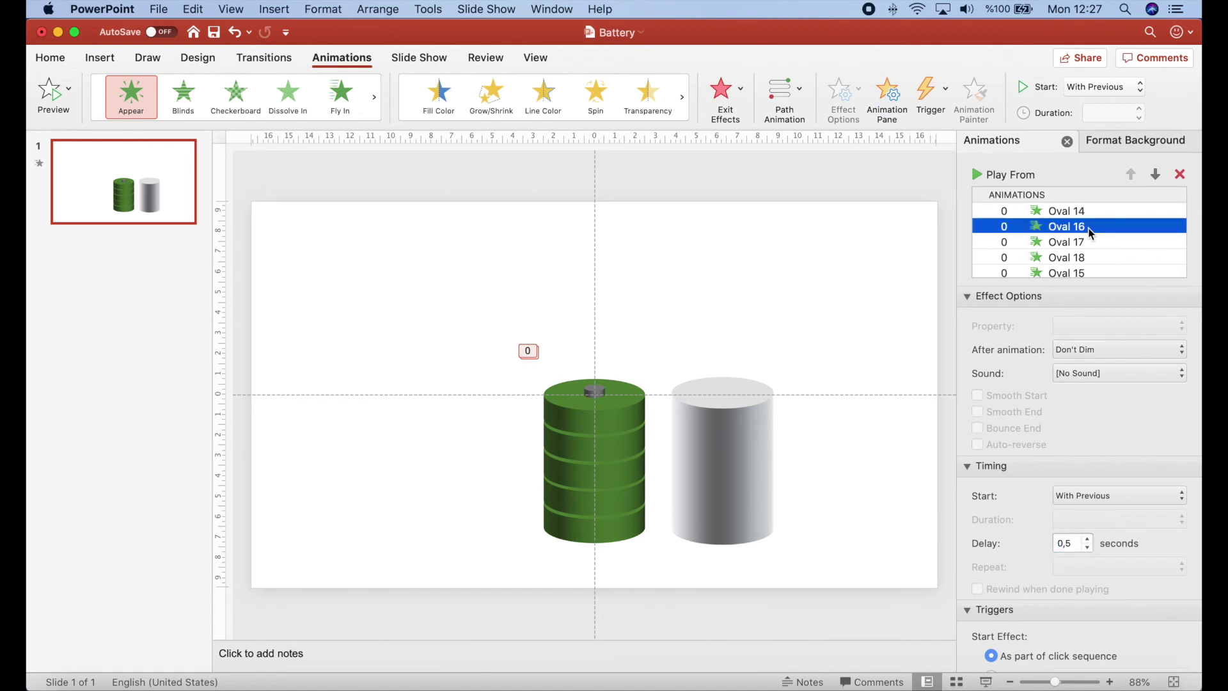
text(0)
click(1068, 546)
text(1)
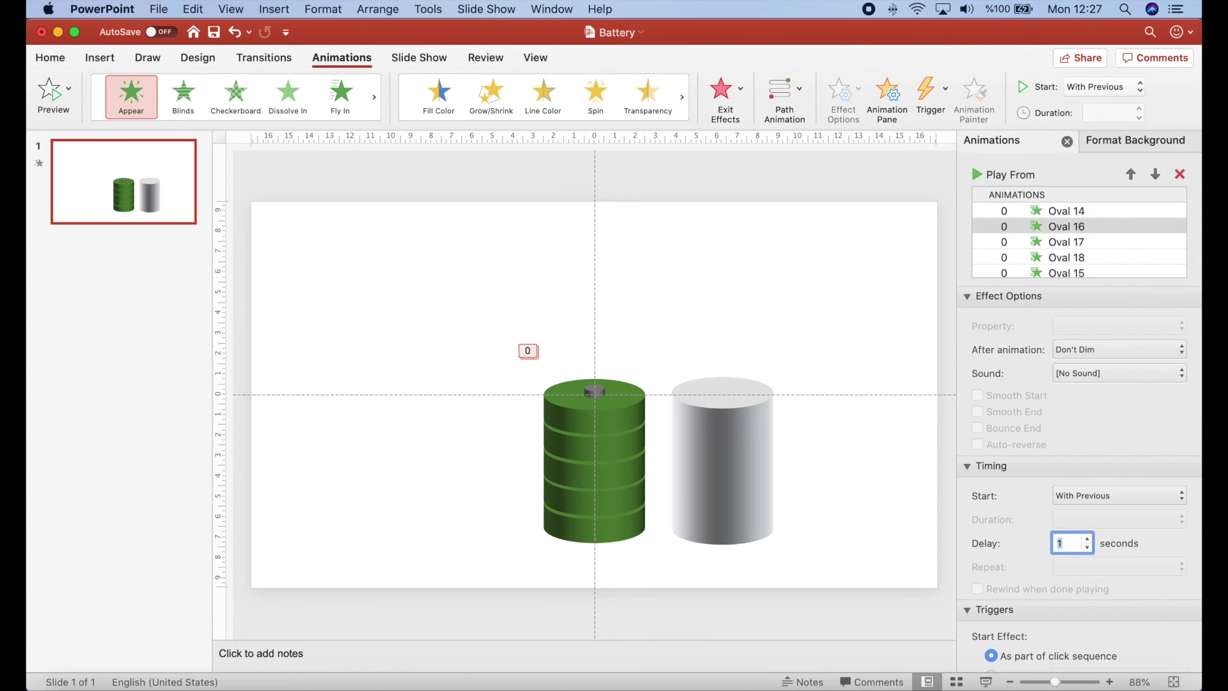
click(1090, 242)
click(1068, 543)
text(1,5)
click(1072, 260)
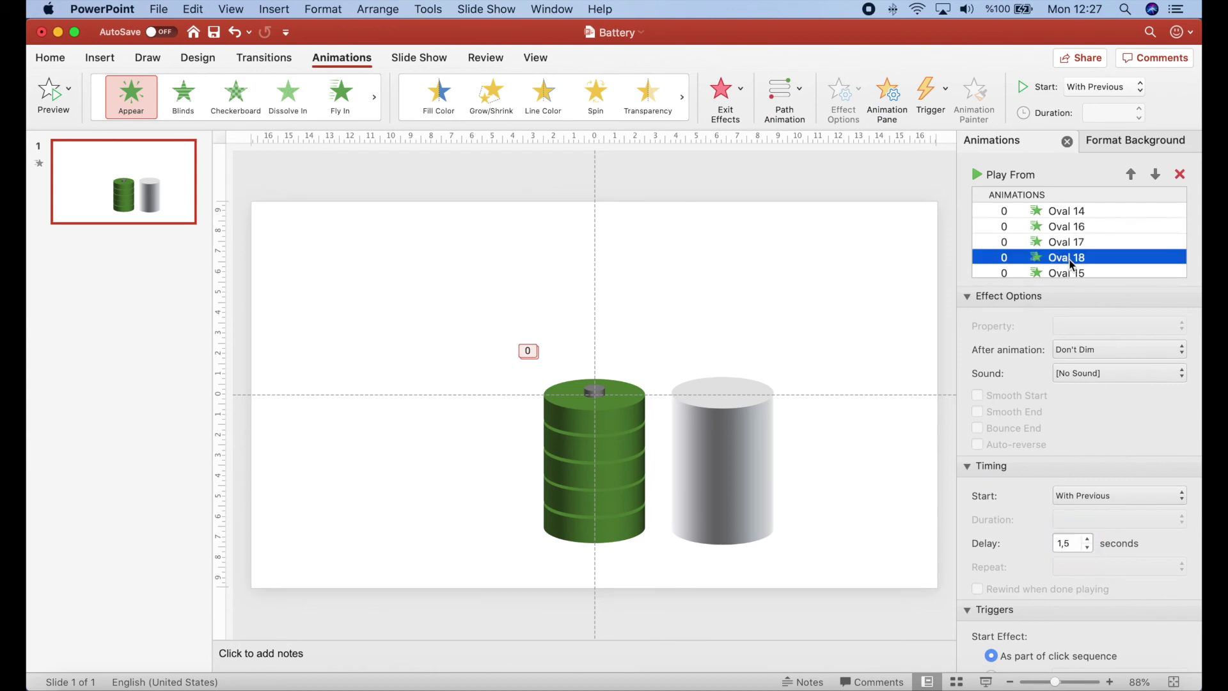
click(1089, 542)
click(1075, 273)
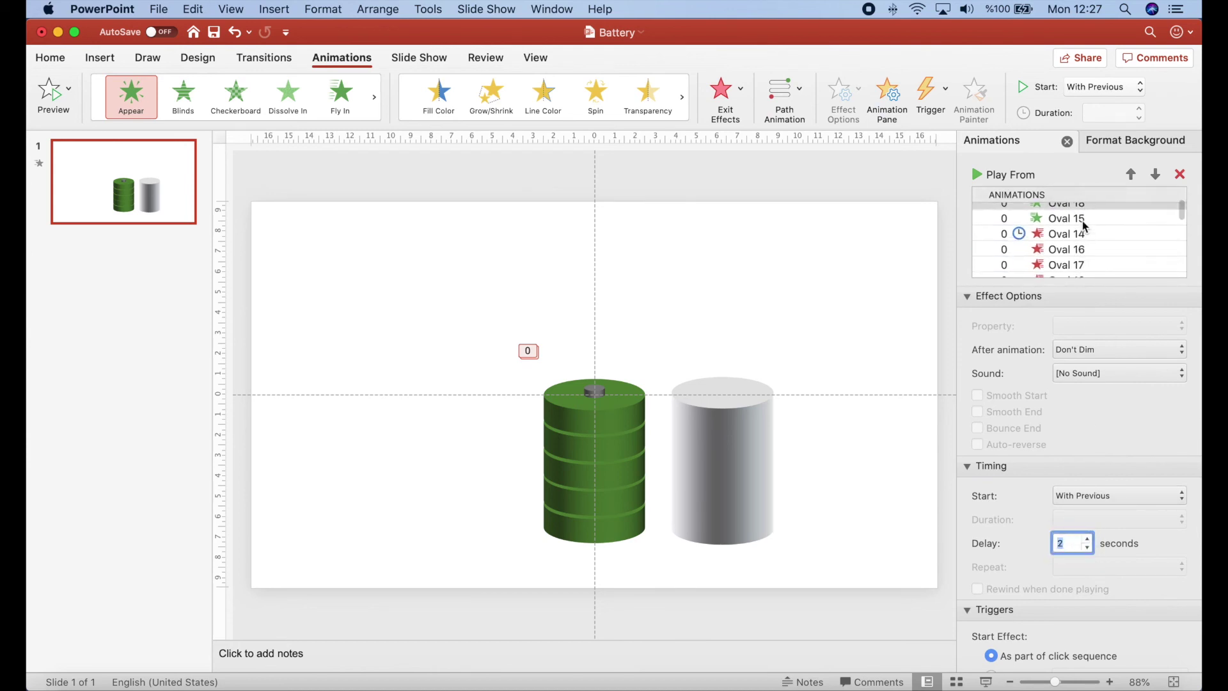
click(1090, 544)
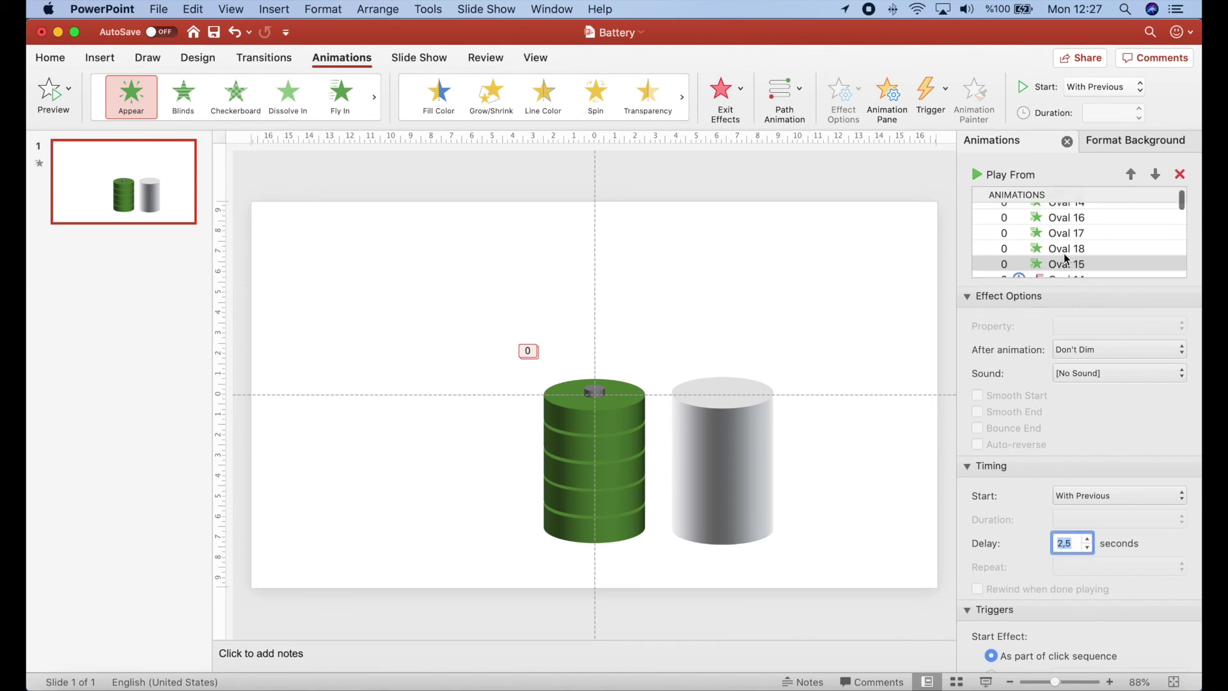
Review the exit-group animations and enlarge the Animation Pane list to show every entry
click(1075, 257)
scroll(1075, 250, down, 2)
click(1076, 235)
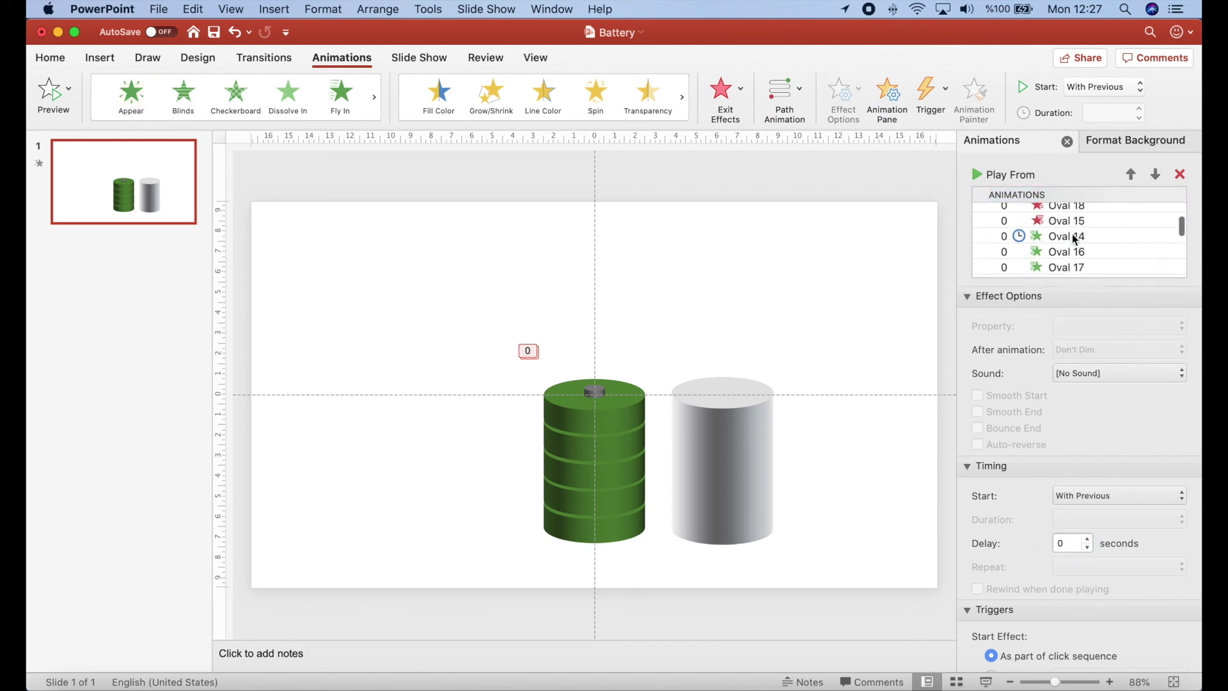
scroll(1090, 288, down, 1)
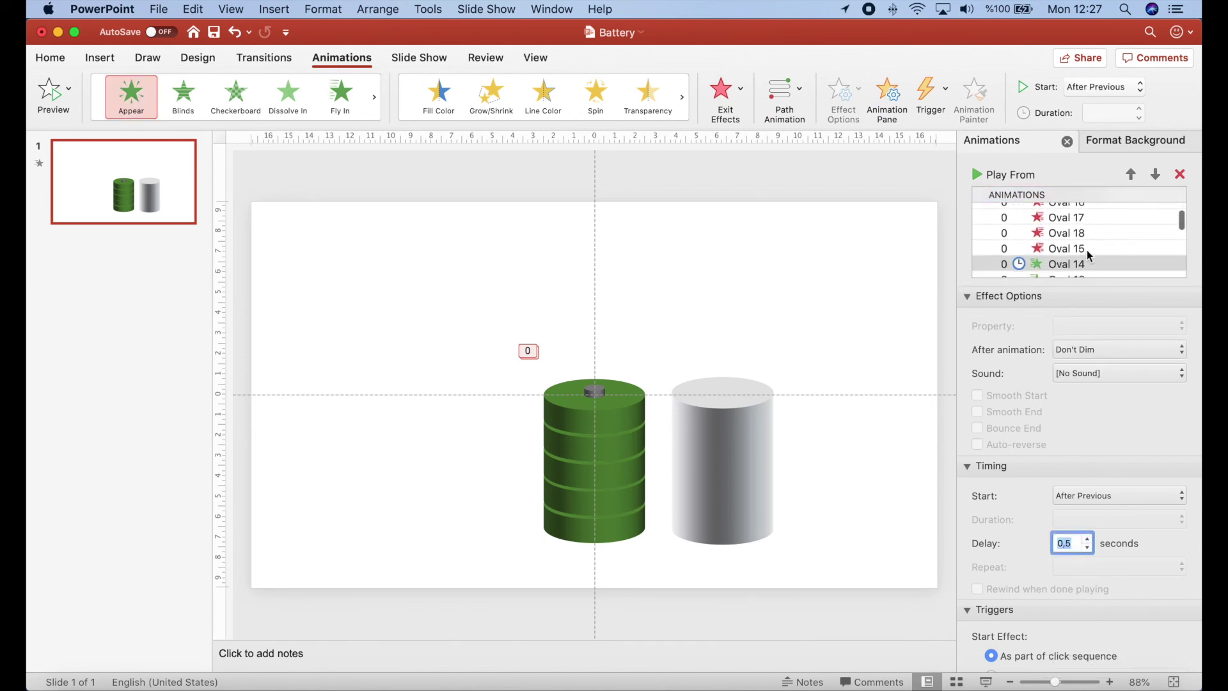
click(1076, 243)
scroll(1075, 245, up, 1)
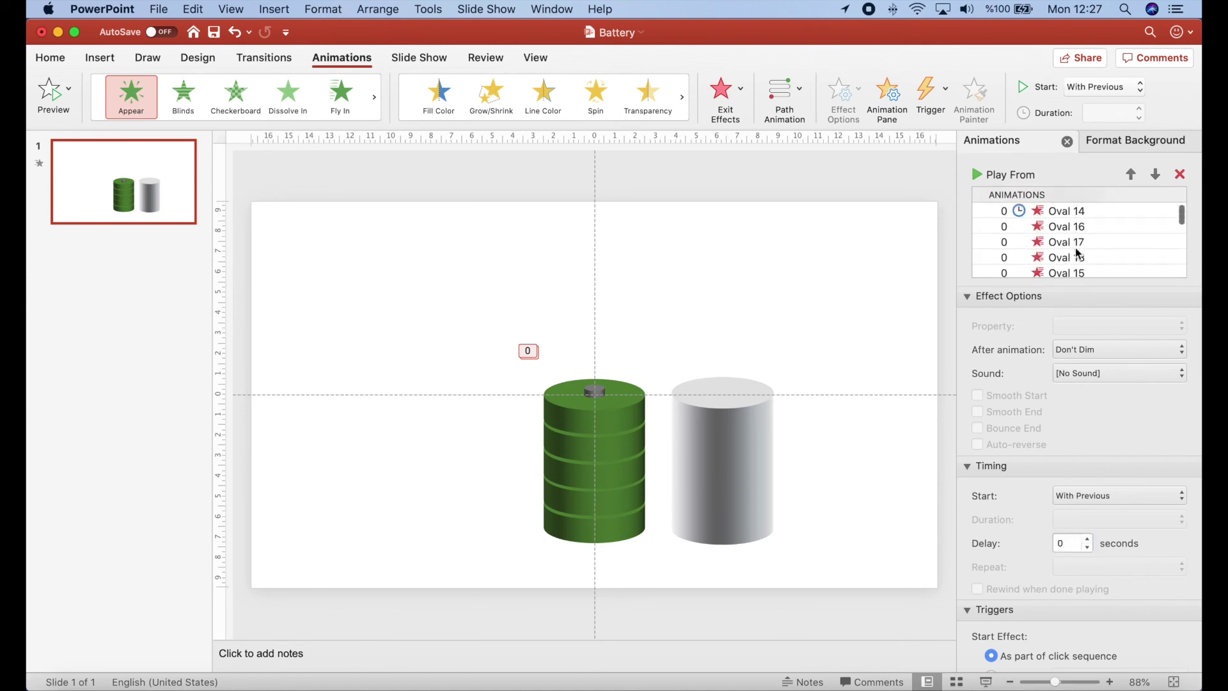
drag(1065, 285, 974, 446)
Enter the delays for Ovals 17, 18 and 15 in the last disc group
click(984, 455)
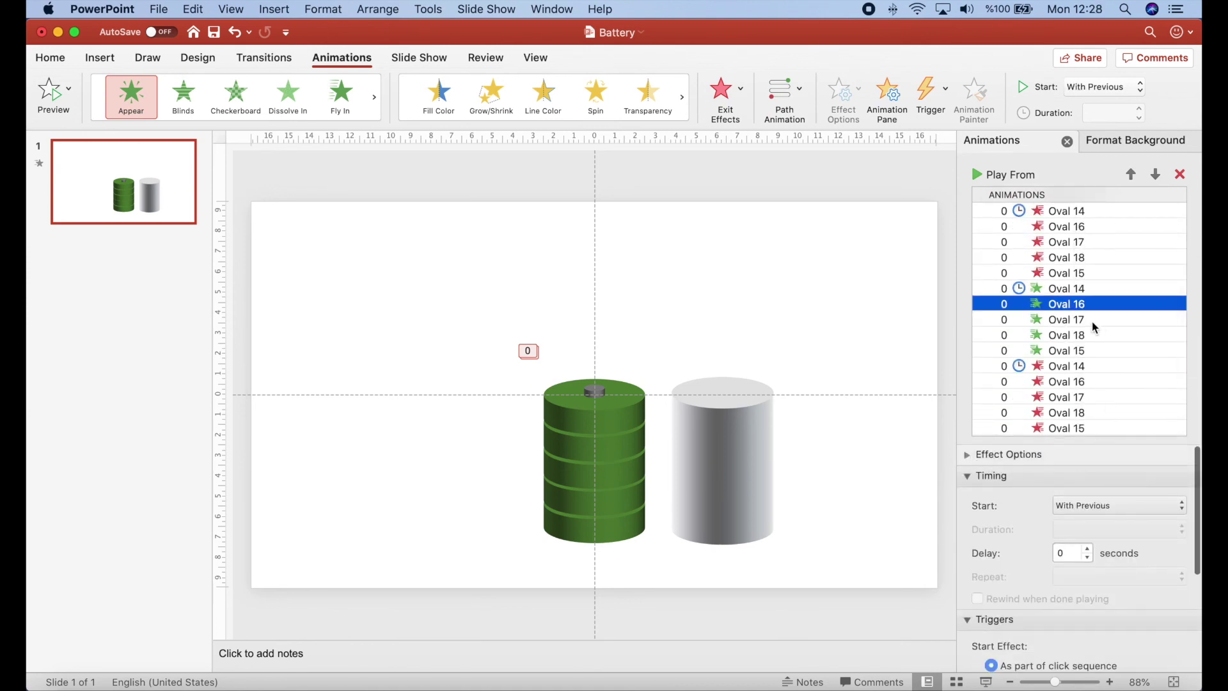
click(1070, 553)
scroll(1078, 398, up, 2)
click(1066, 396)
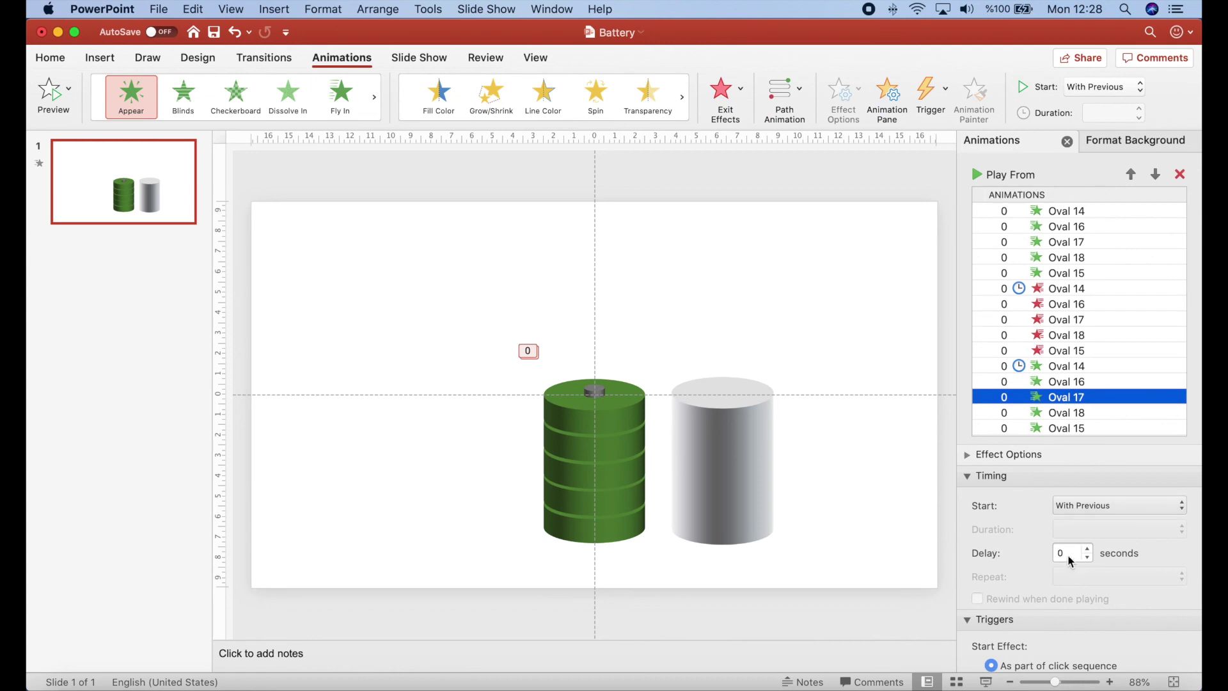
click(1072, 553)
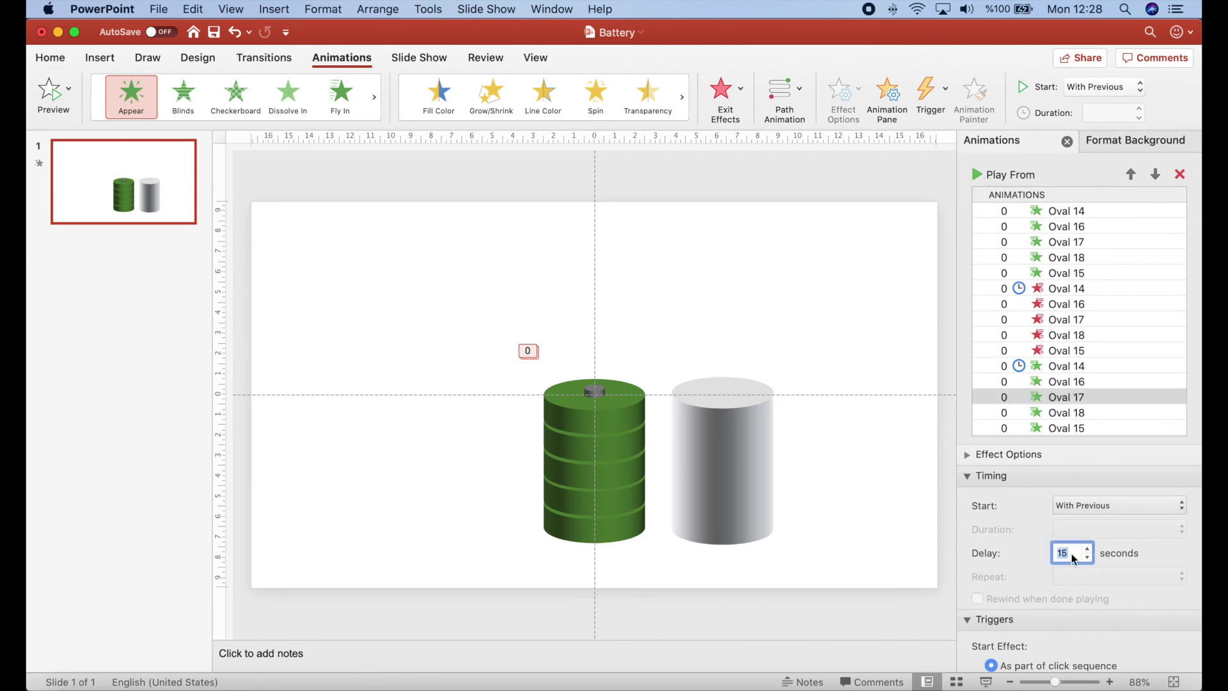
click(1070, 413)
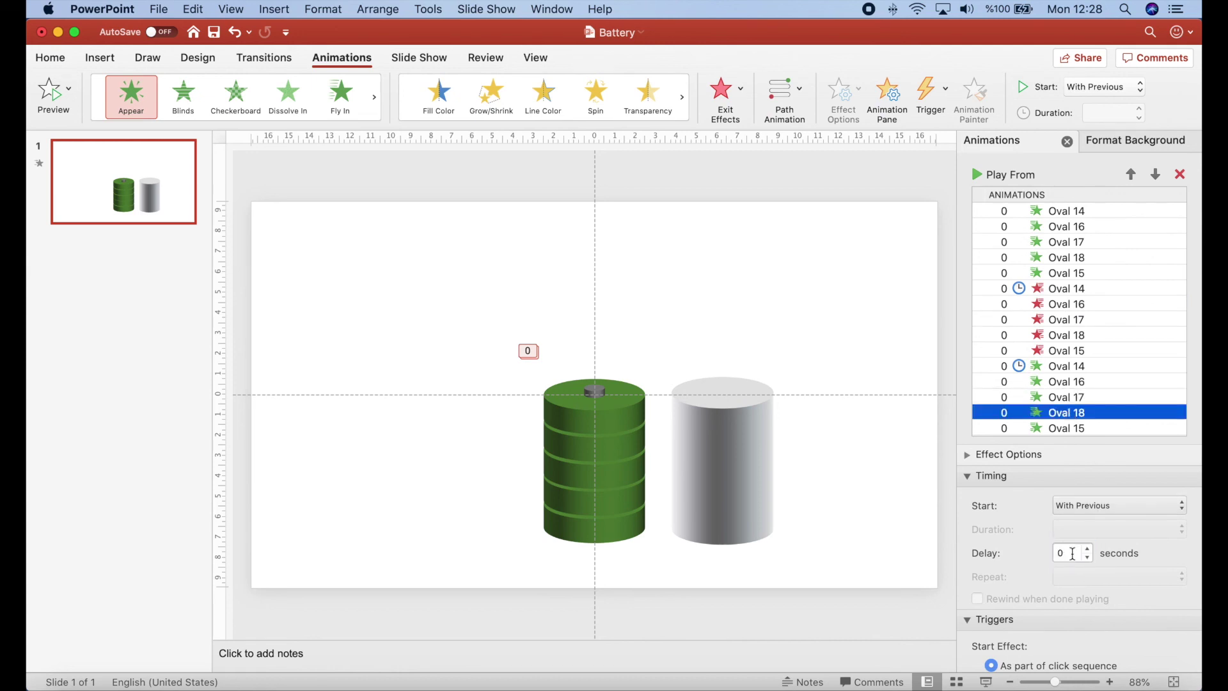
click(1073, 554)
click(1074, 428)
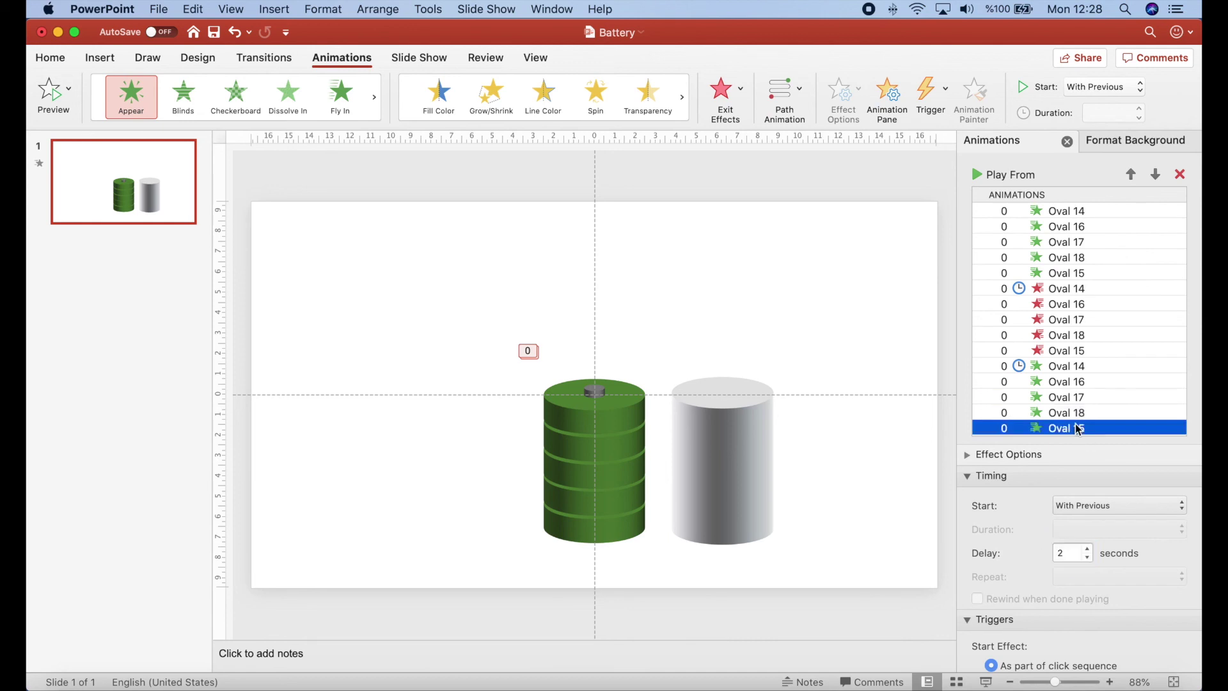
click(1068, 554)
text(2,5)
scroll(1078, 398, up, 1)
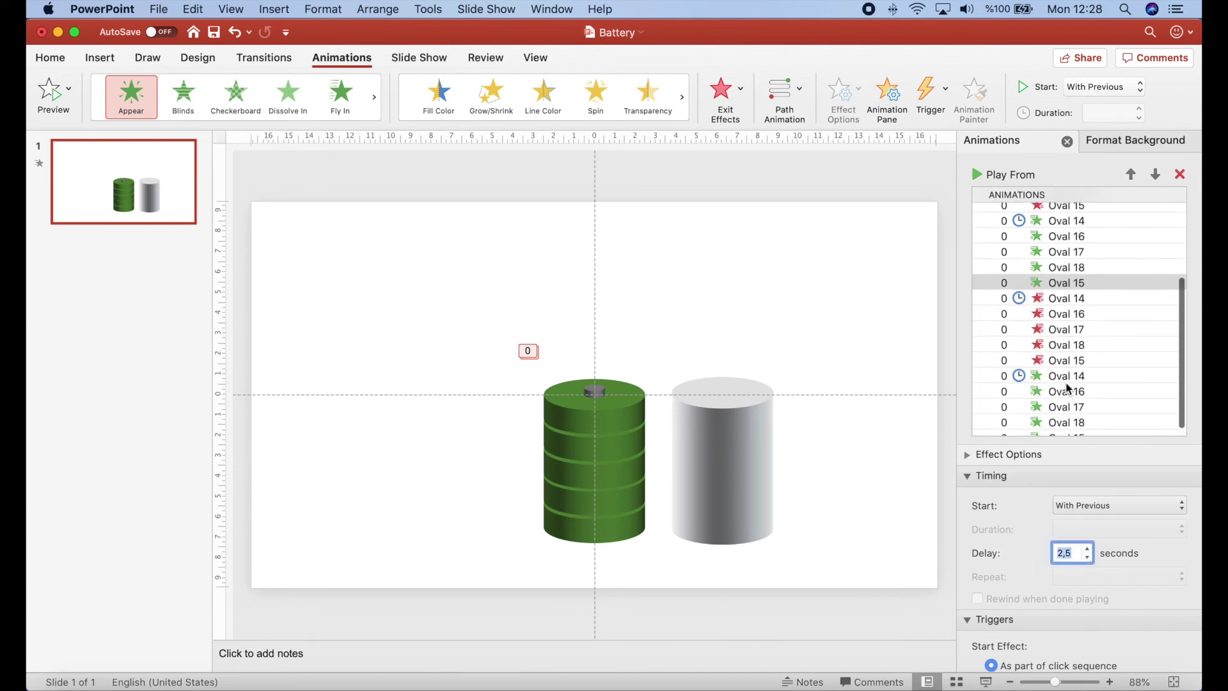
Replace the Oval 14 delay and check the lower disc animations' delays
click(1066, 376)
double_click(1070, 553)
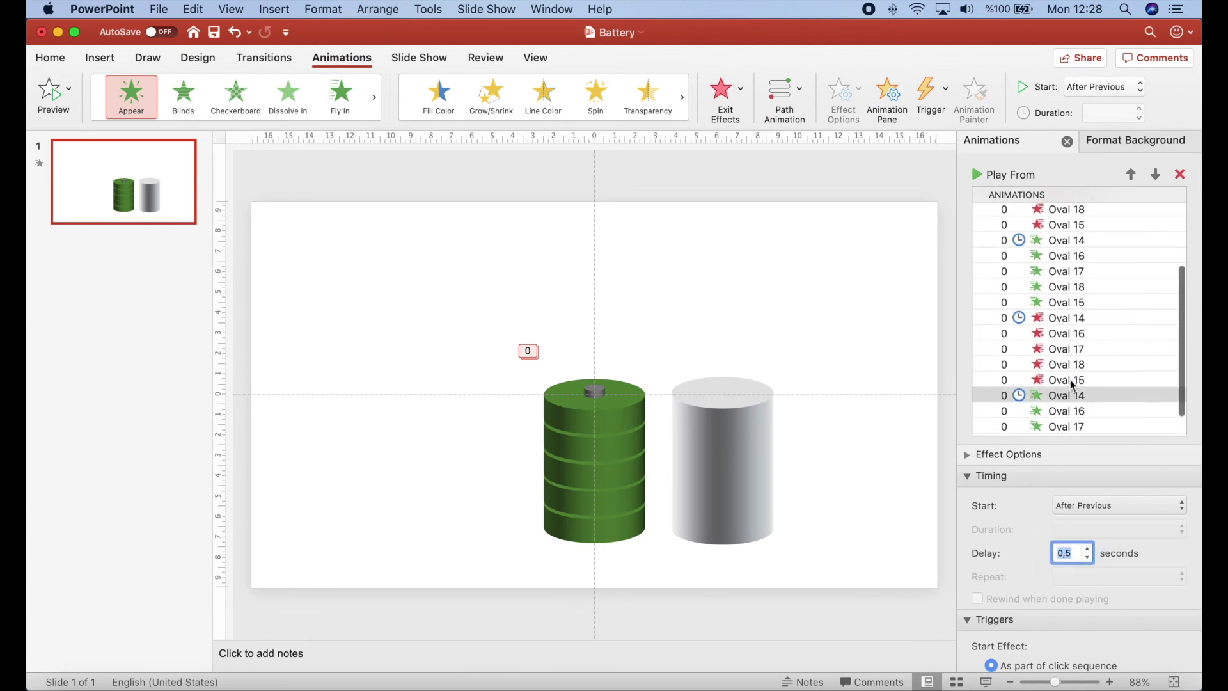
text(0)
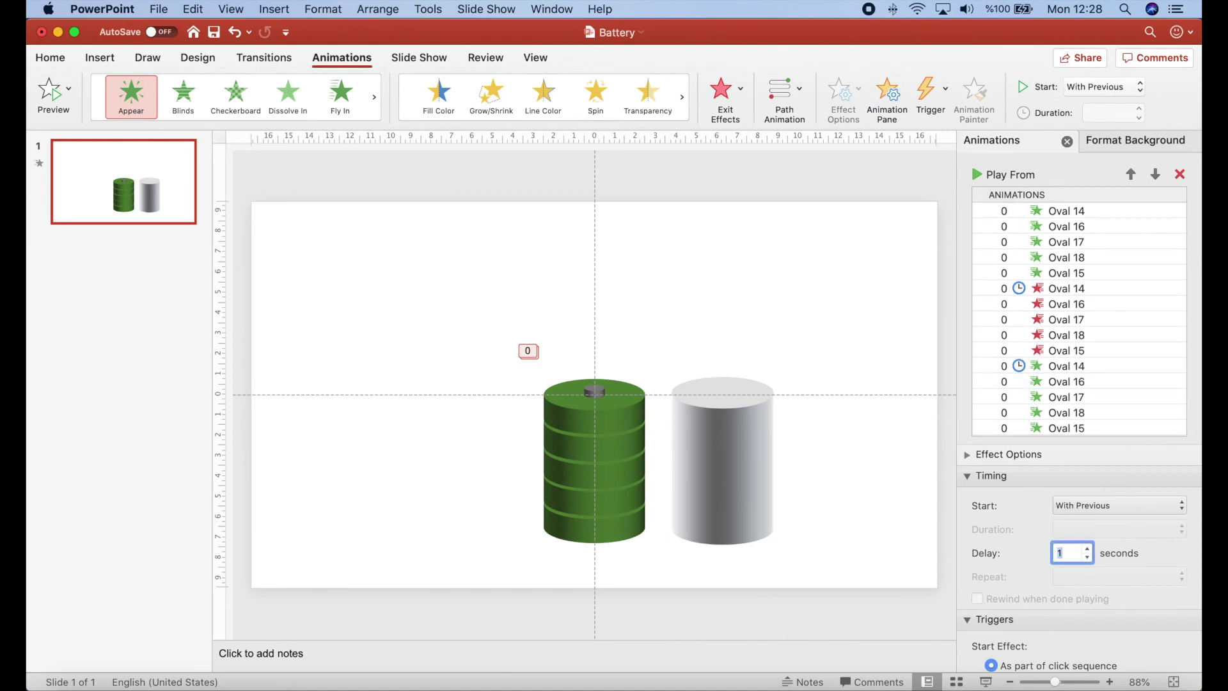
text(,5)
scroll(1092, 362, down, 3)
scroll(1089, 412, down, 2)
click(1090, 412)
scroll(1102, 380, down, 2)
click(1089, 417)
click(989, 683)
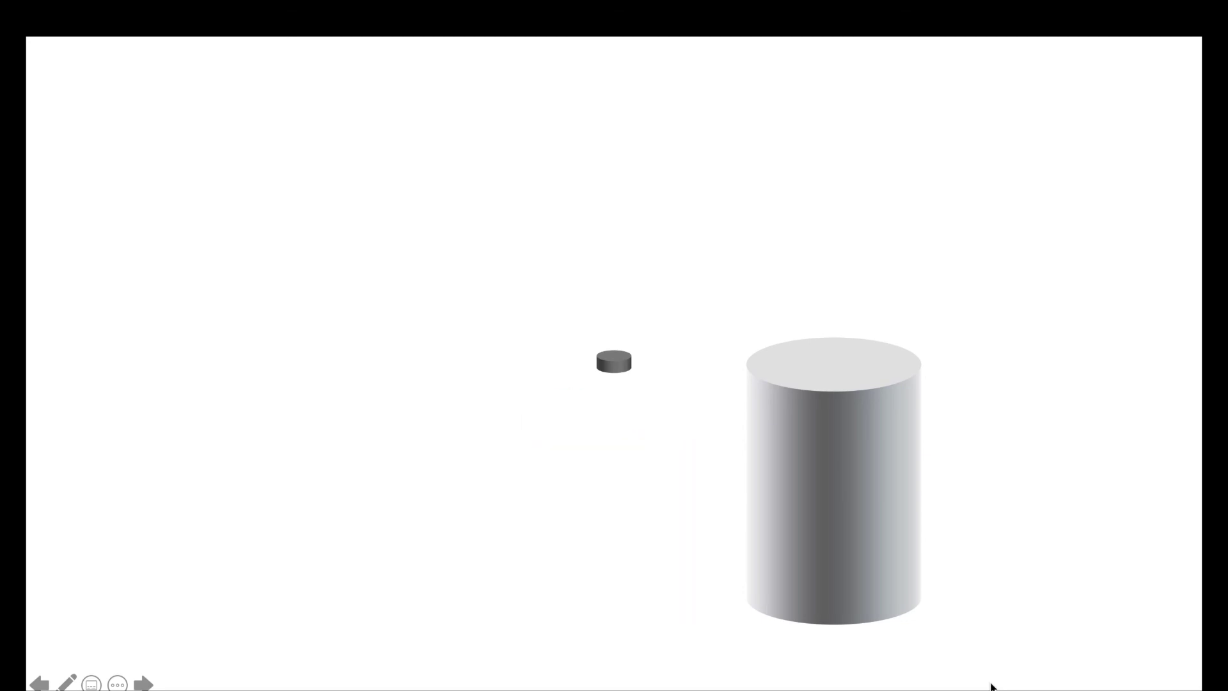
key(Escape)
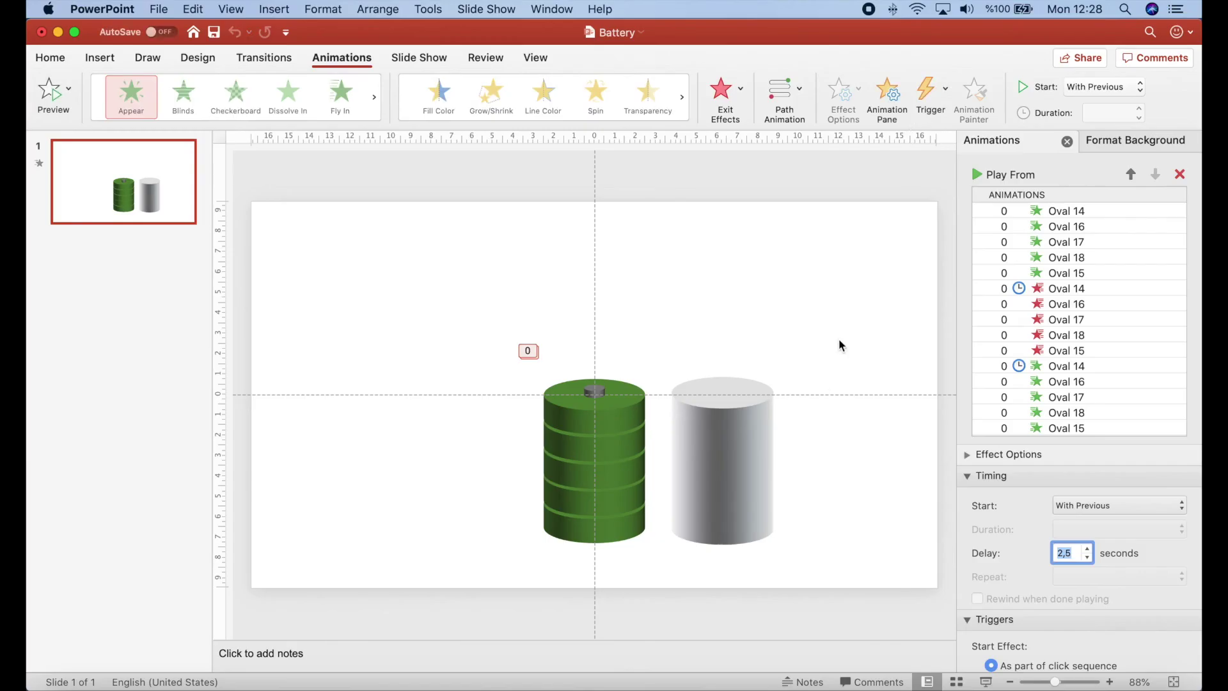
click(1061, 288)
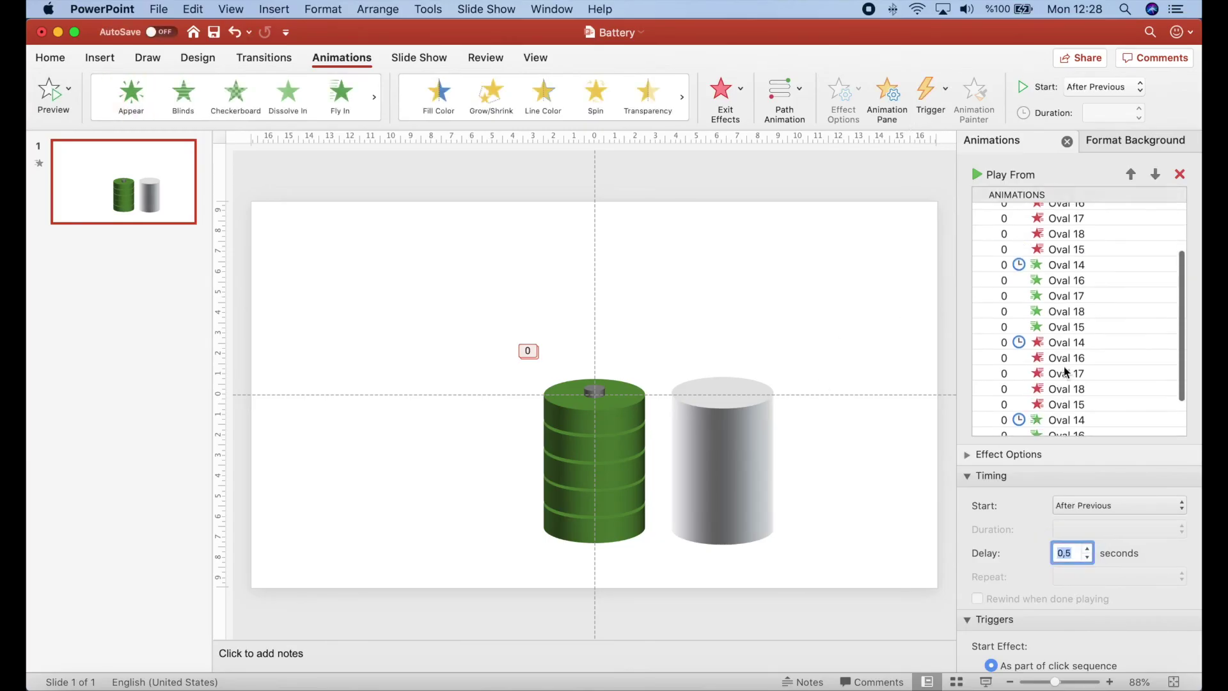
key(Tab)
key(Tab)
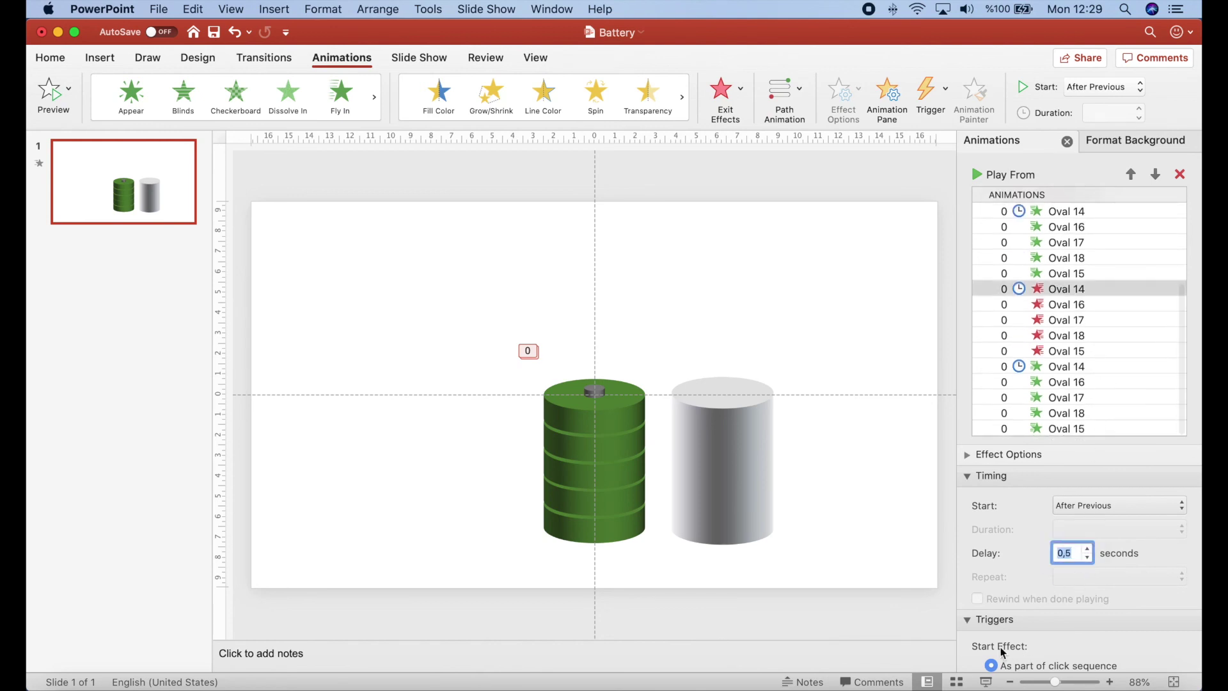
drag(474, 296, 862, 600)
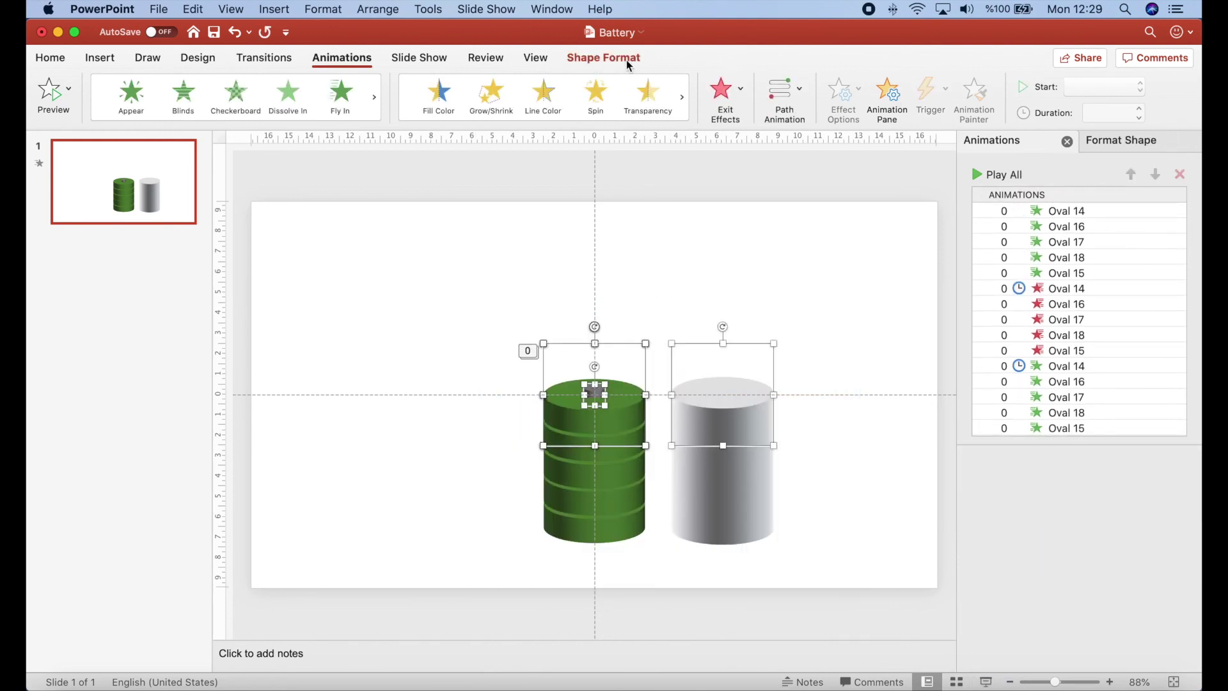
Align the green and grey cylinders by centre and middle, then shift the stacked battery across the slide
click(602, 57)
click(909, 89)
click(958, 155)
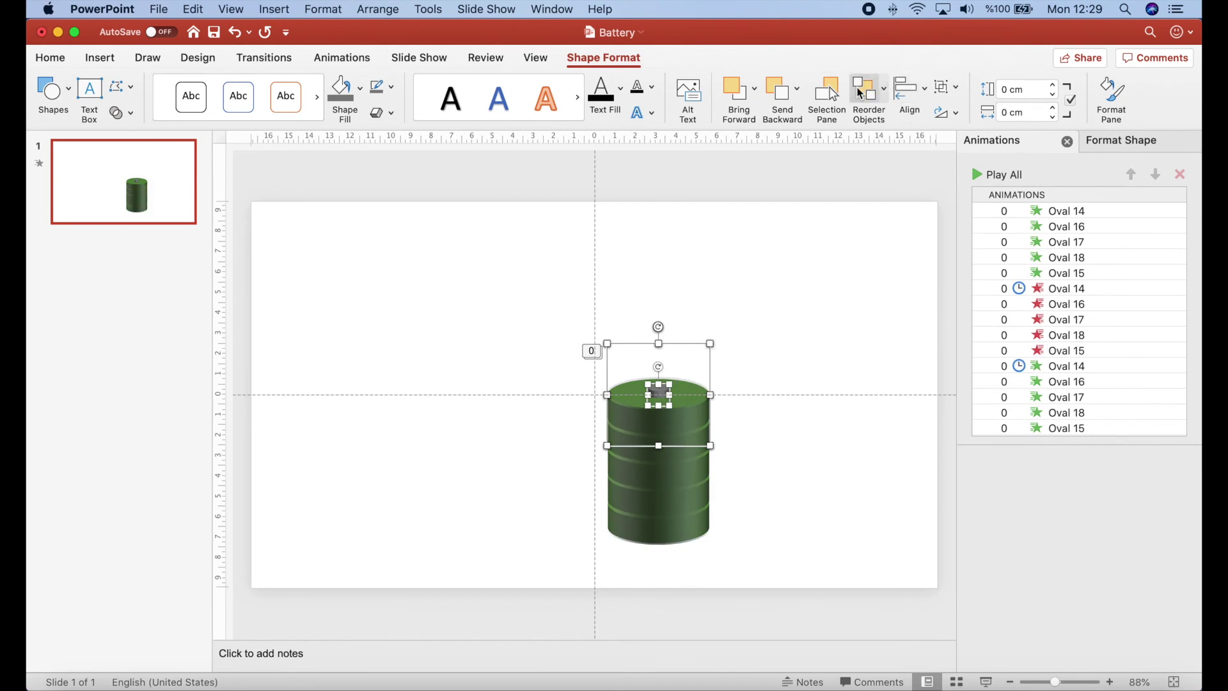
click(910, 88)
click(950, 244)
drag(704, 365, 643, 366)
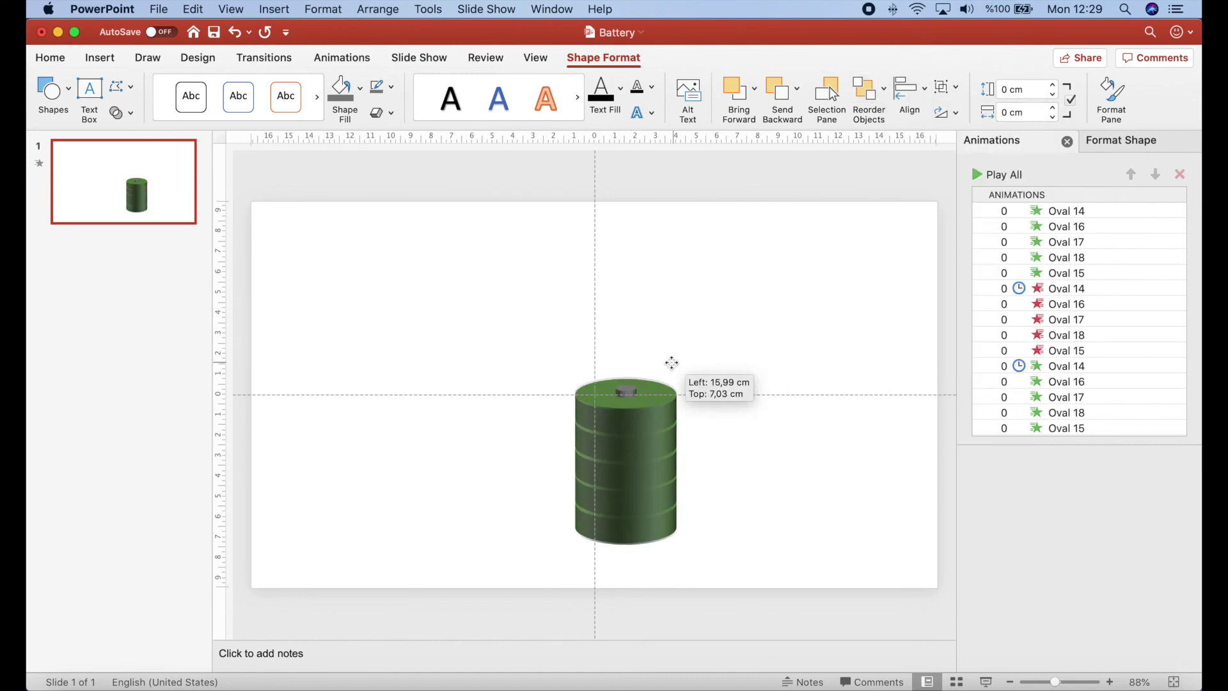
click(985, 682)
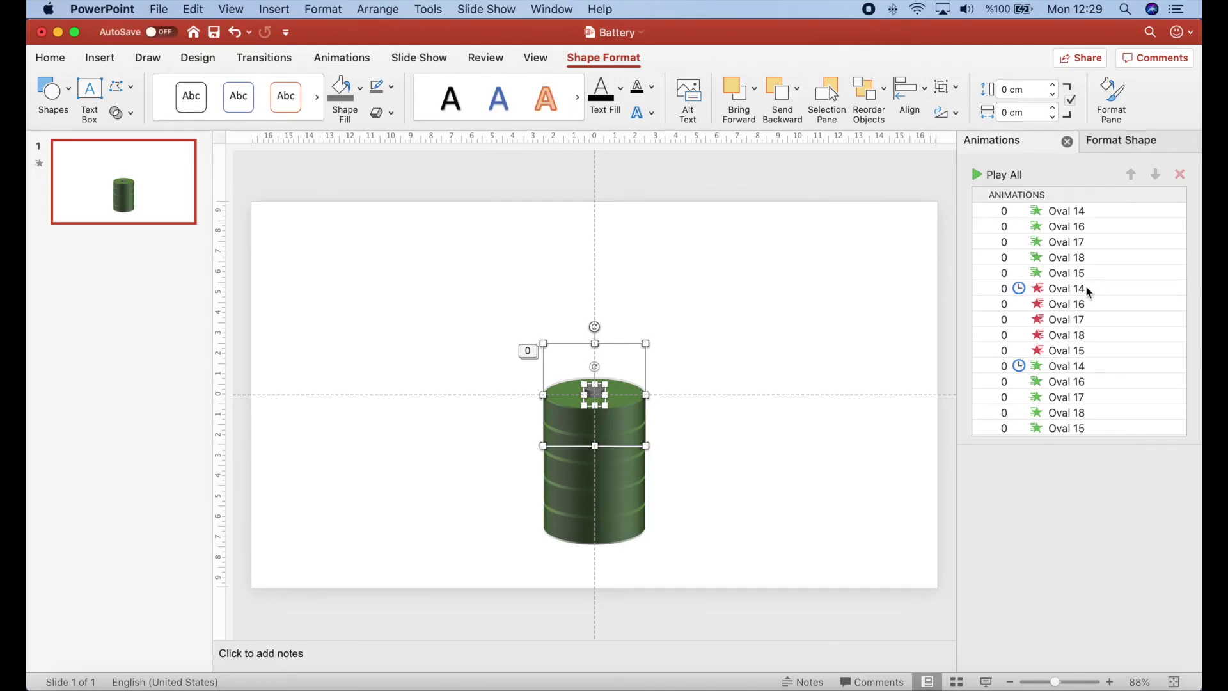
click(1085, 288)
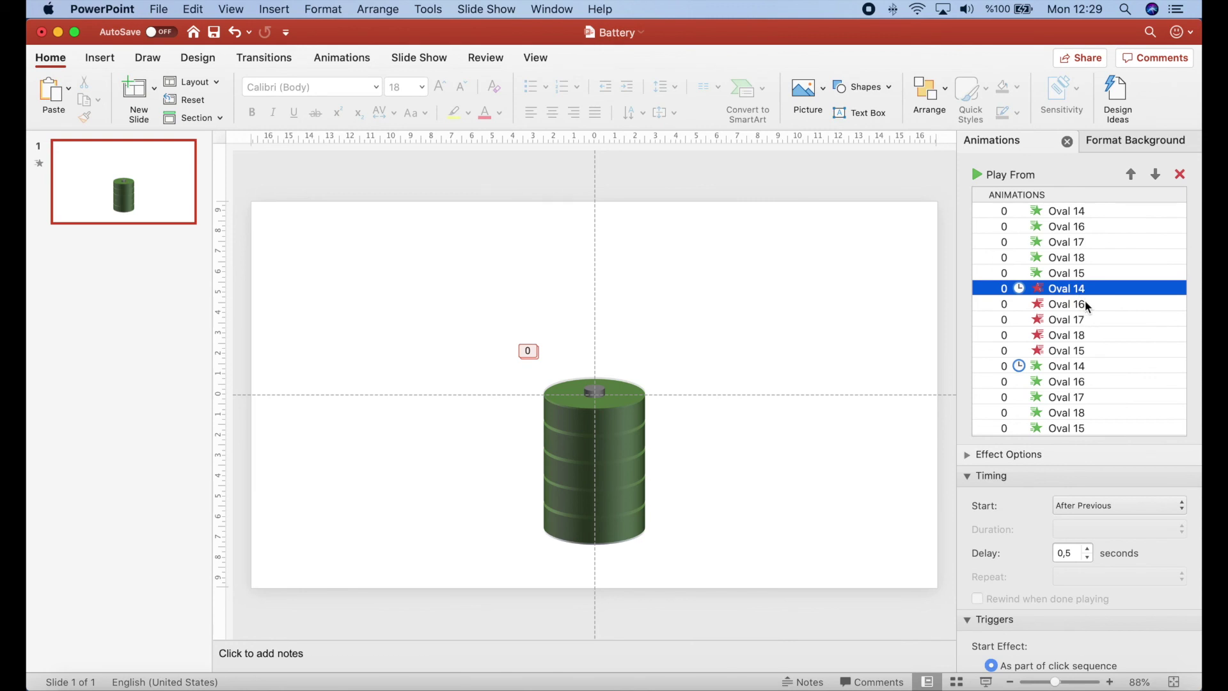
scroll(1086, 304, down, 1)
scroll(1086, 304, up, 1)
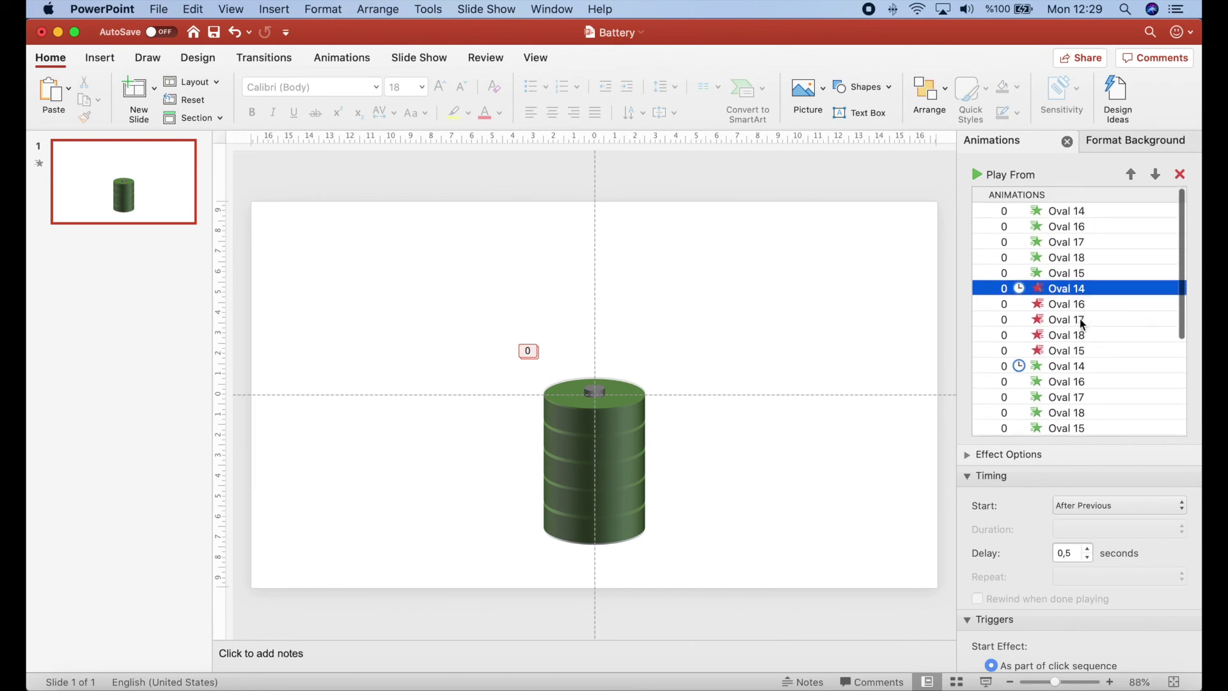
shift+click(1077, 352)
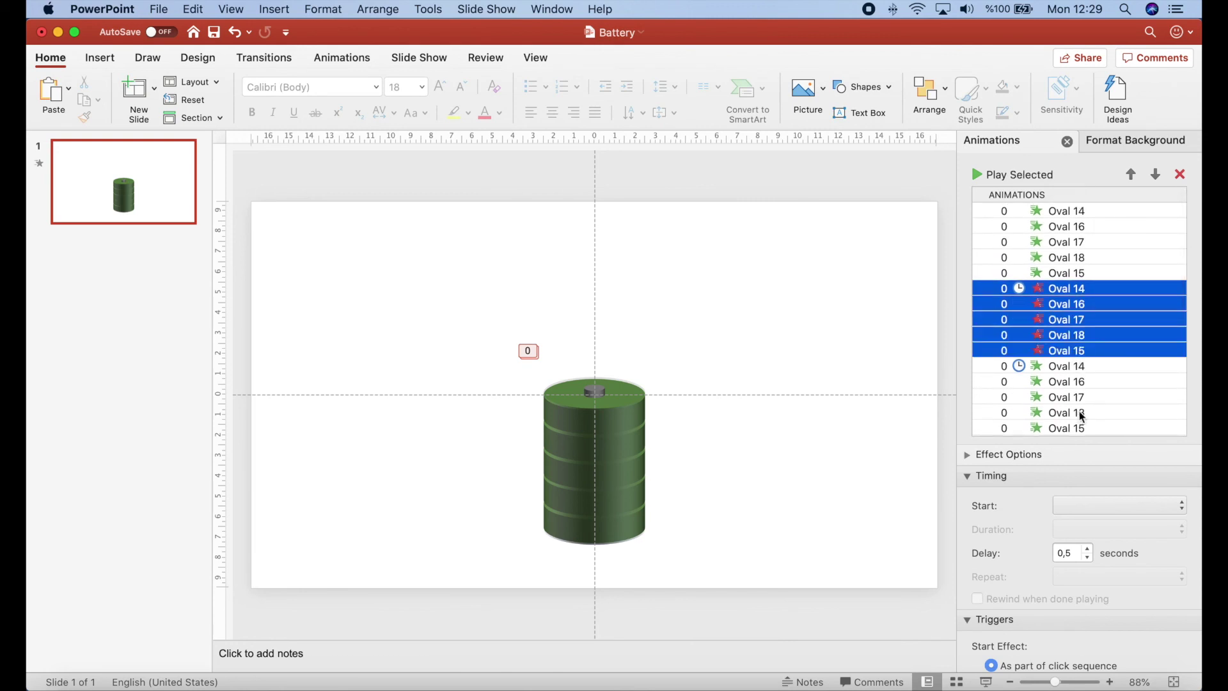
click(1088, 547)
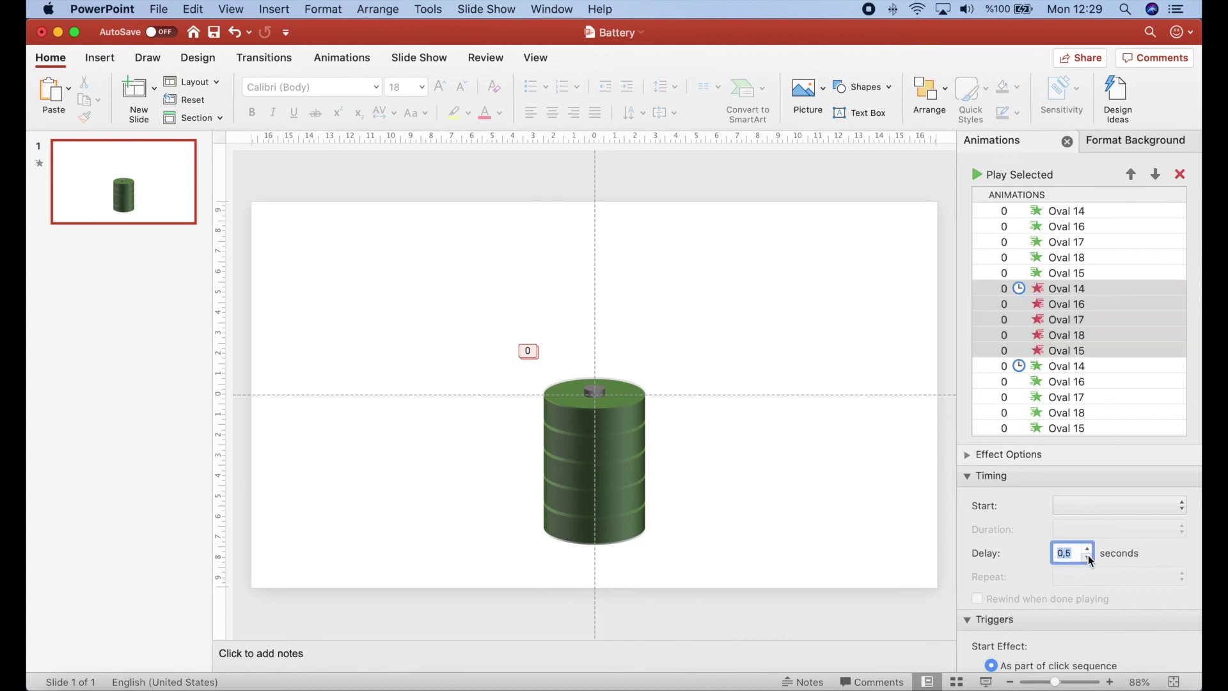
click(1074, 354)
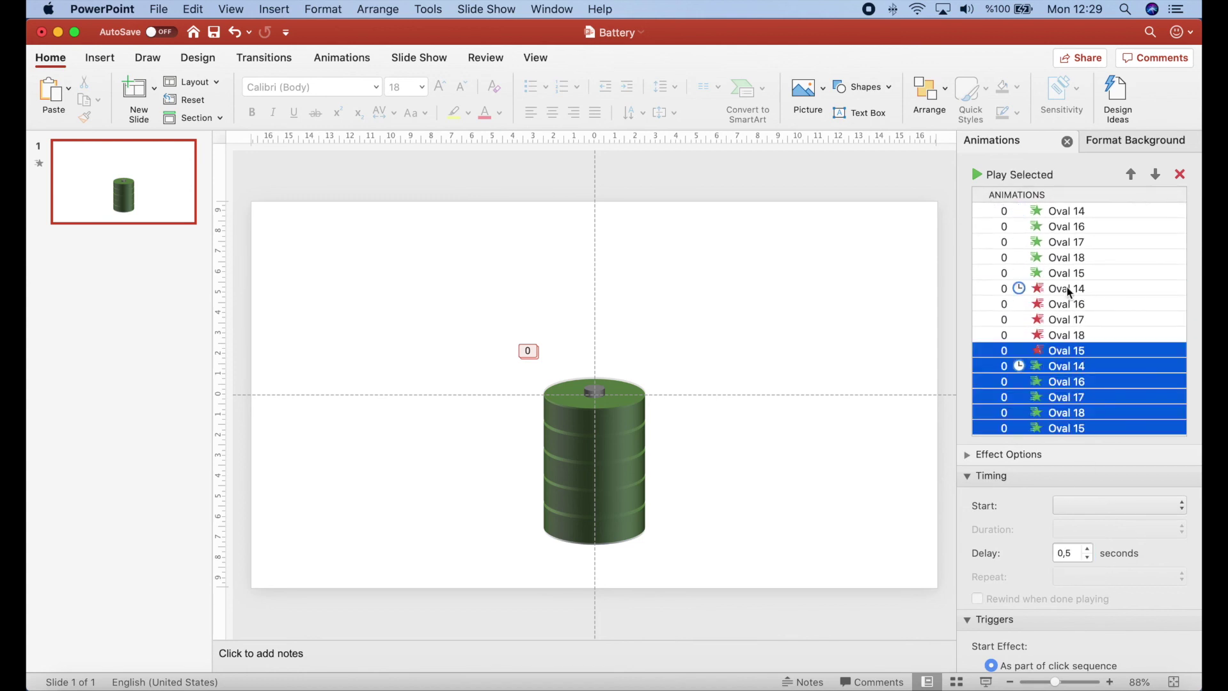
shift+click(1072, 354)
click(1087, 554)
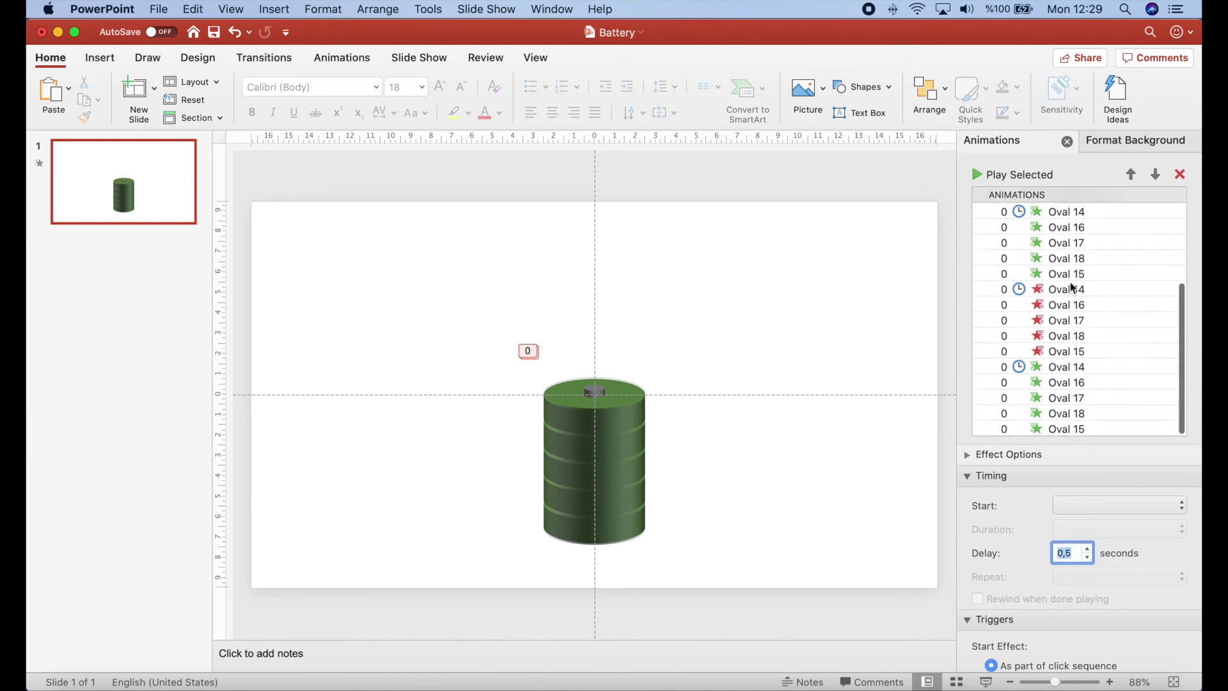
text(0)
click(1055, 291)
shift+click(1062, 354)
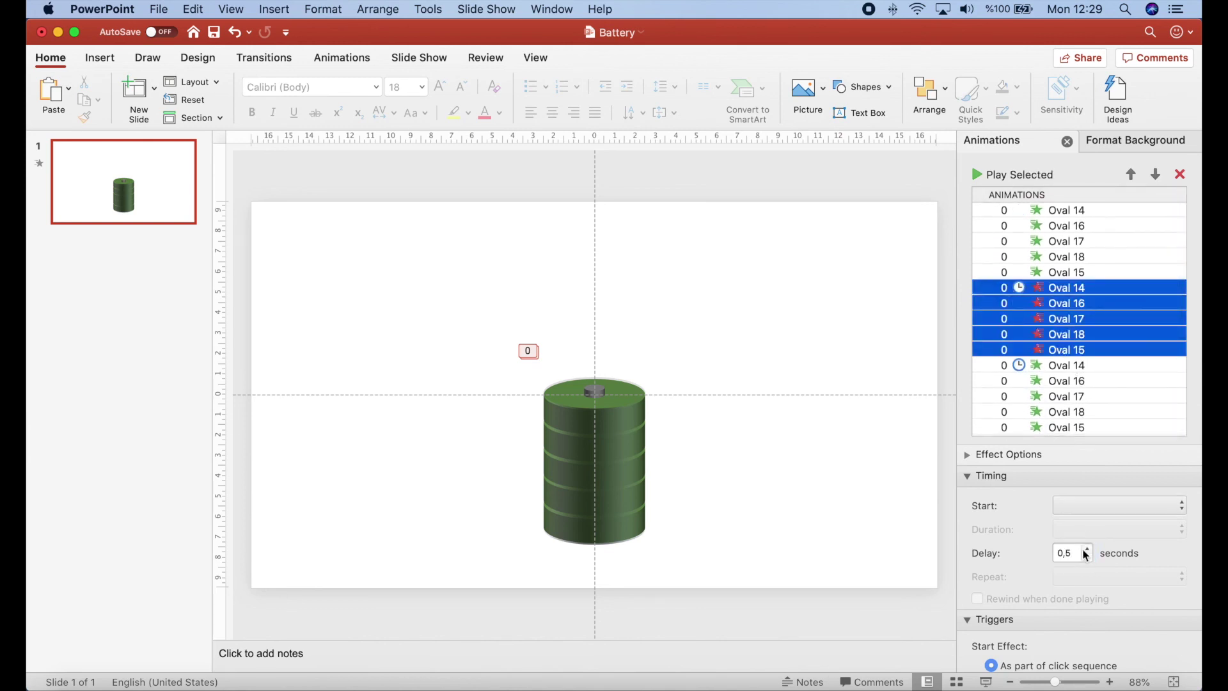
click(1087, 554)
click(1074, 295)
click(1070, 323)
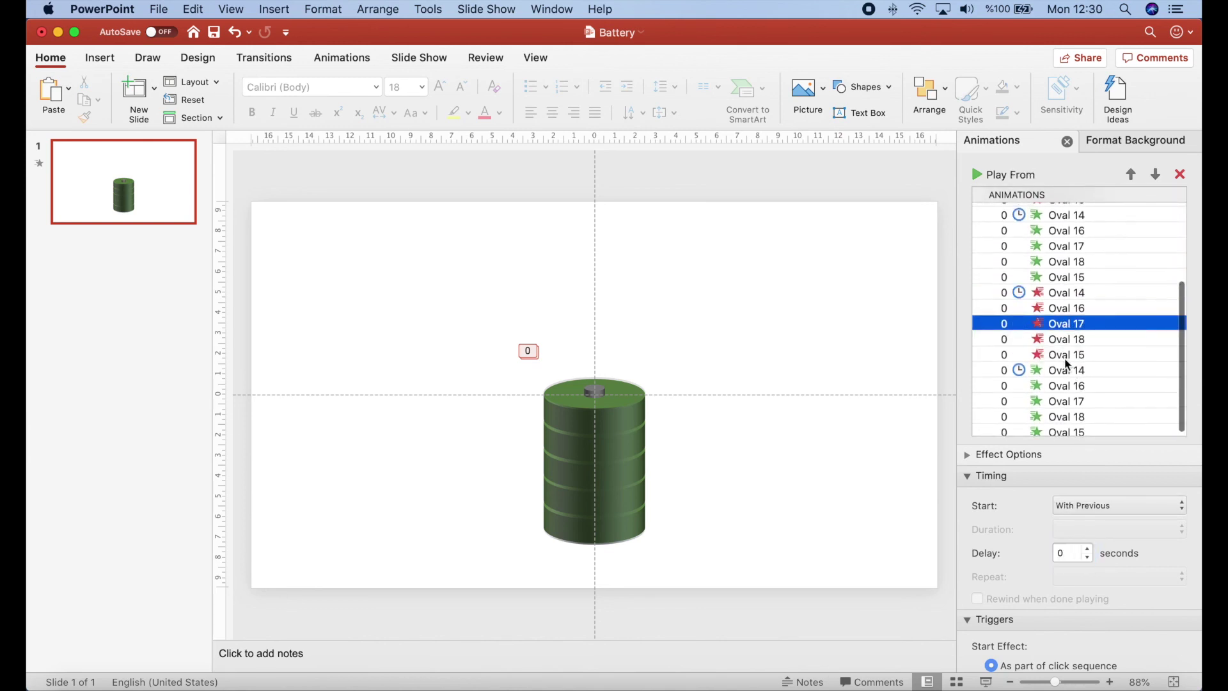
key(Down)
key(Down)
shift+click(1064, 299)
click(1073, 554)
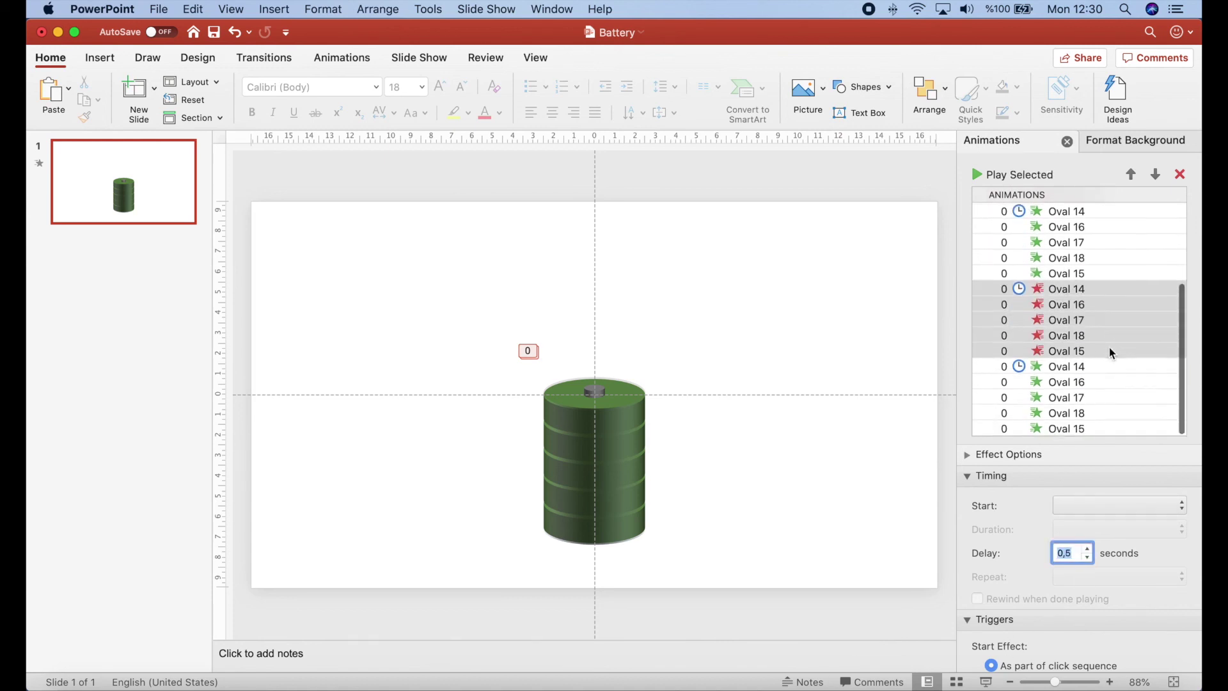